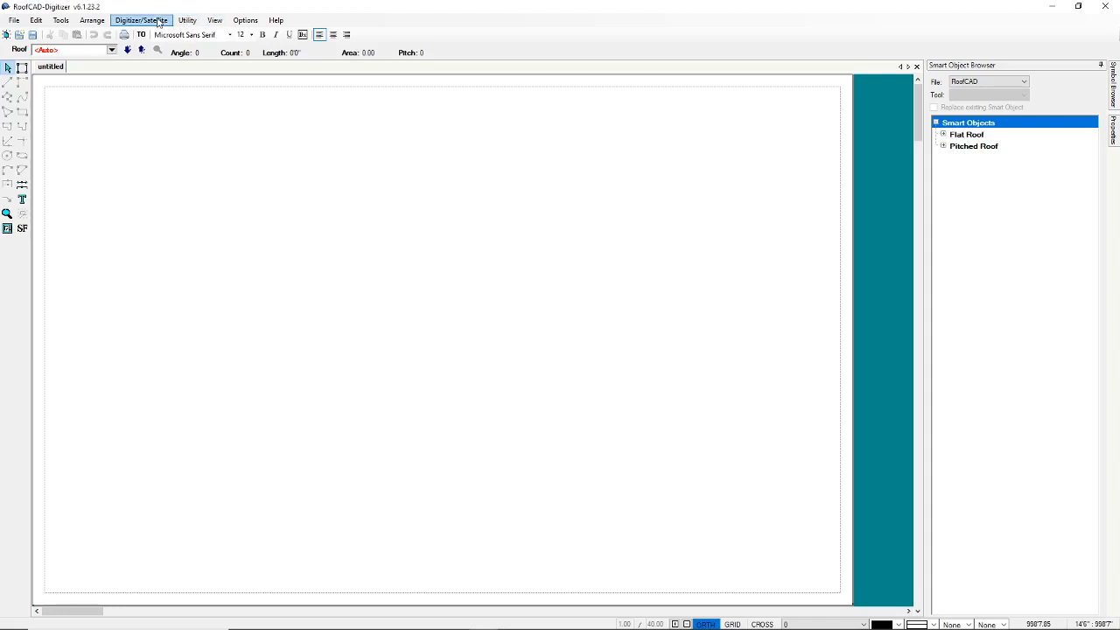
# - Import the North Vancouver house drawings PDF as an ePlan from the 2020 roof plans folder
pyautogui.click(140, 19)
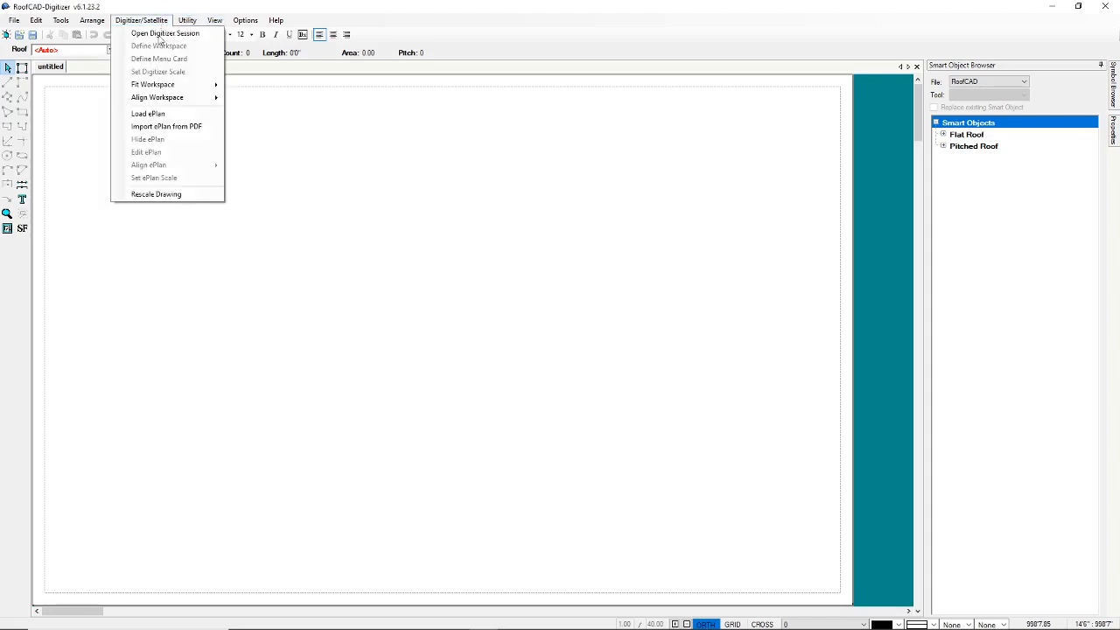
pyautogui.click(170, 129)
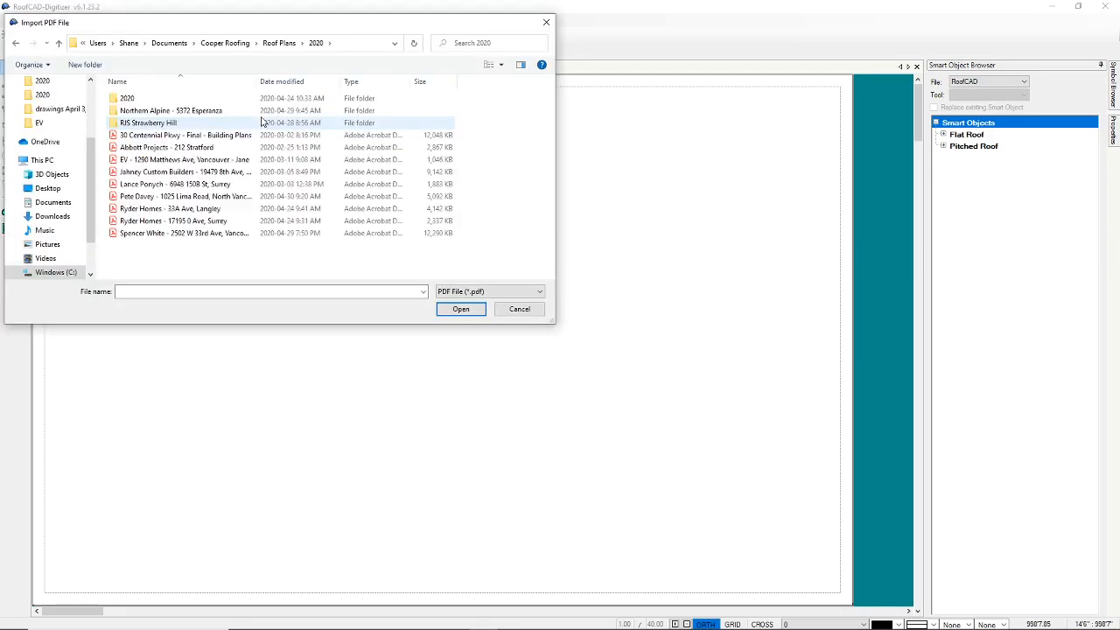
pyautogui.click(196, 197)
pyautogui.click(461, 309)
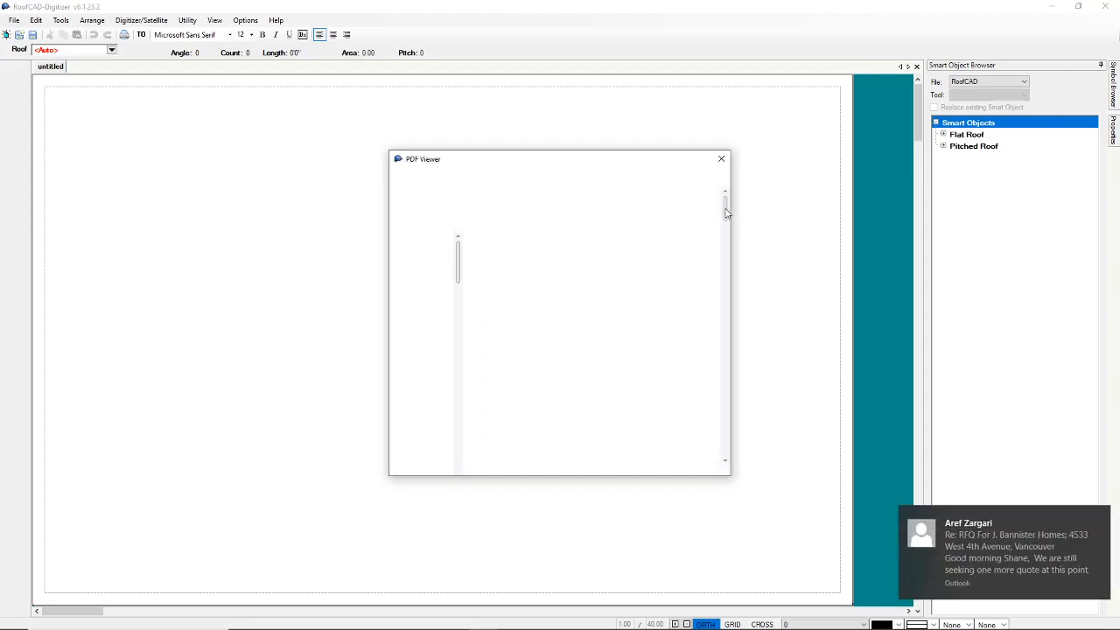
# - Extract the roof plan page, page 9, from the PDF as a Jpeg with a longest side of 5000 pixels
pyautogui.click(1099, 521)
pyautogui.moveTo(726, 218); pyautogui.dragTo(726, 299)
pyautogui.moveTo(726, 346)
pyautogui.mouseDown()
pyautogui.moveTo(729, 372)
pyautogui.moveTo(727, 330)
pyautogui.moveTo(726, 342)
pyautogui.mouseUp()
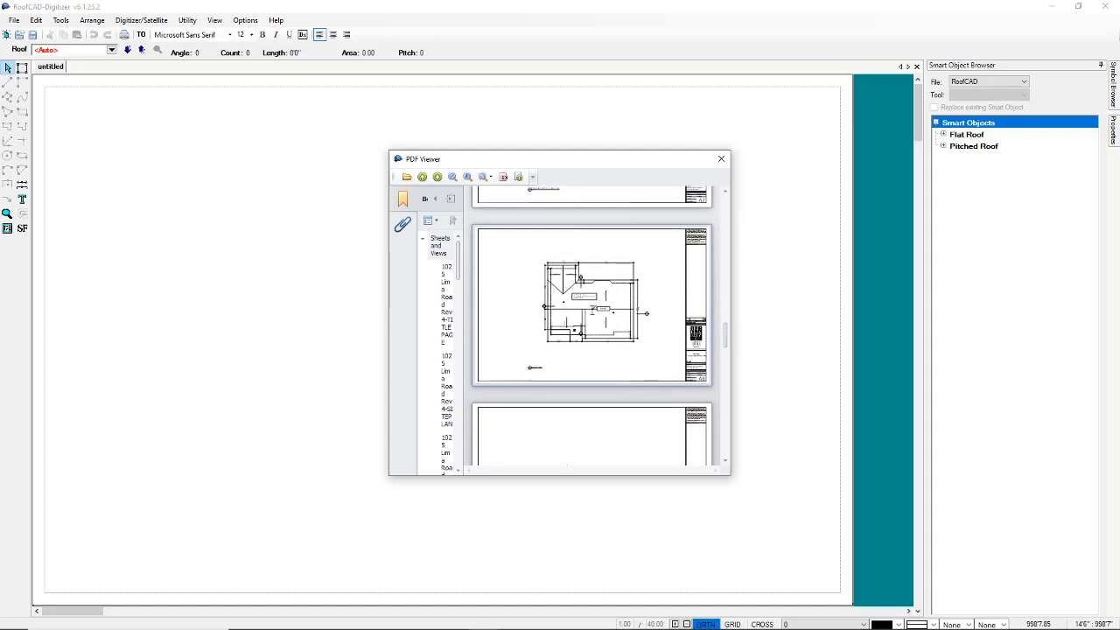
pyautogui.click(519, 178)
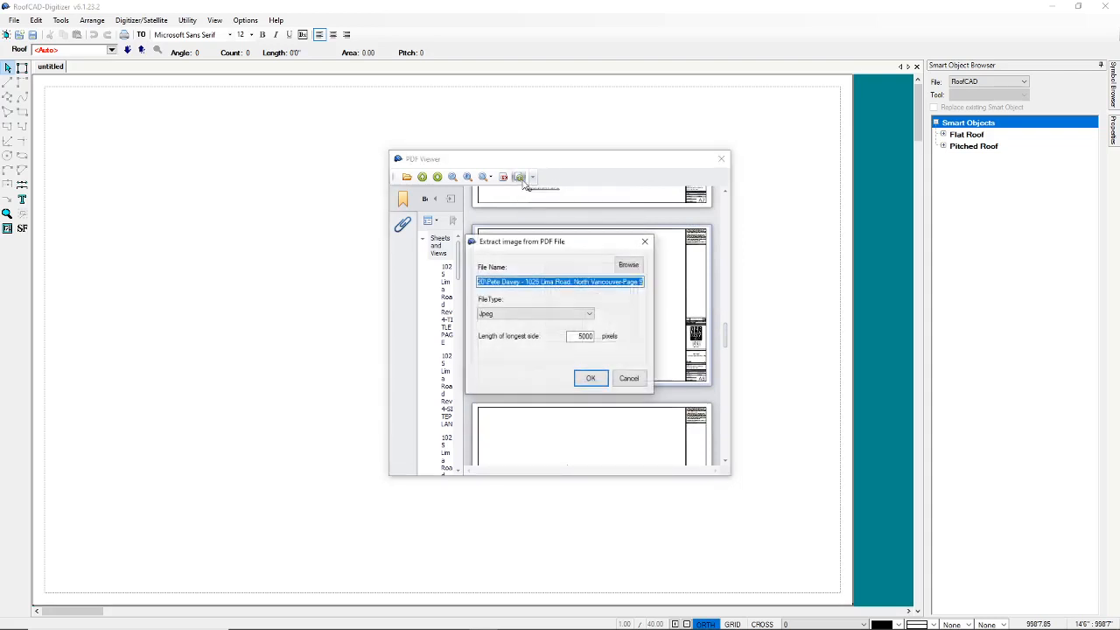
pyautogui.doubleClick(581, 336)
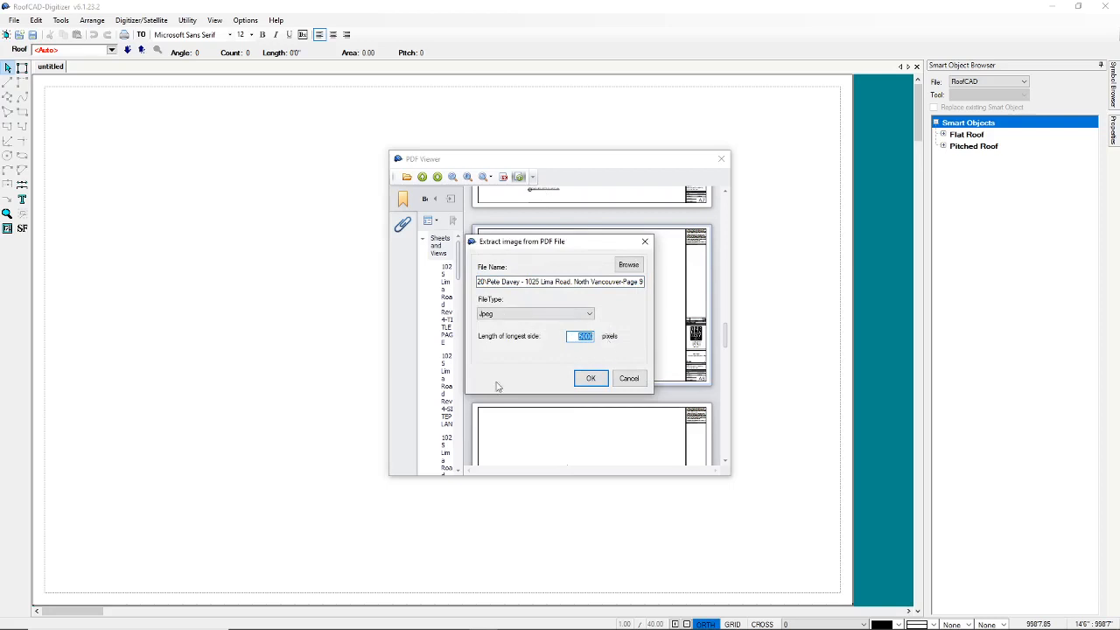
pyautogui.click(588, 379)
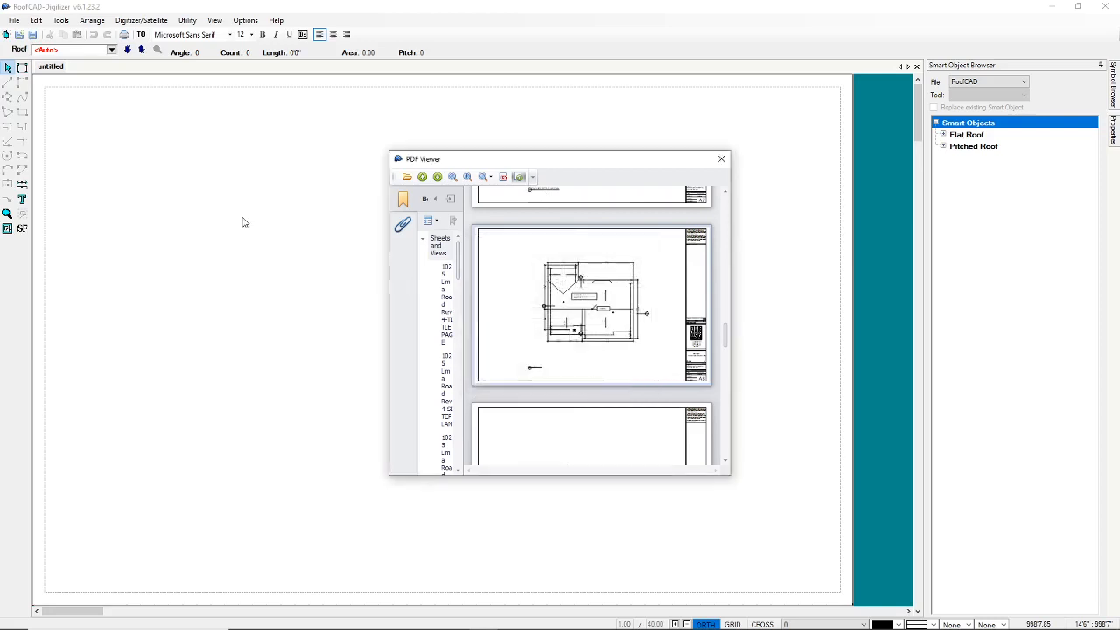
# - Calibrate the ePlan scale by marking the ends of the lower-right roof dimension line and setting its length to 31'7"
pyautogui.scroll(2, 477, 460)
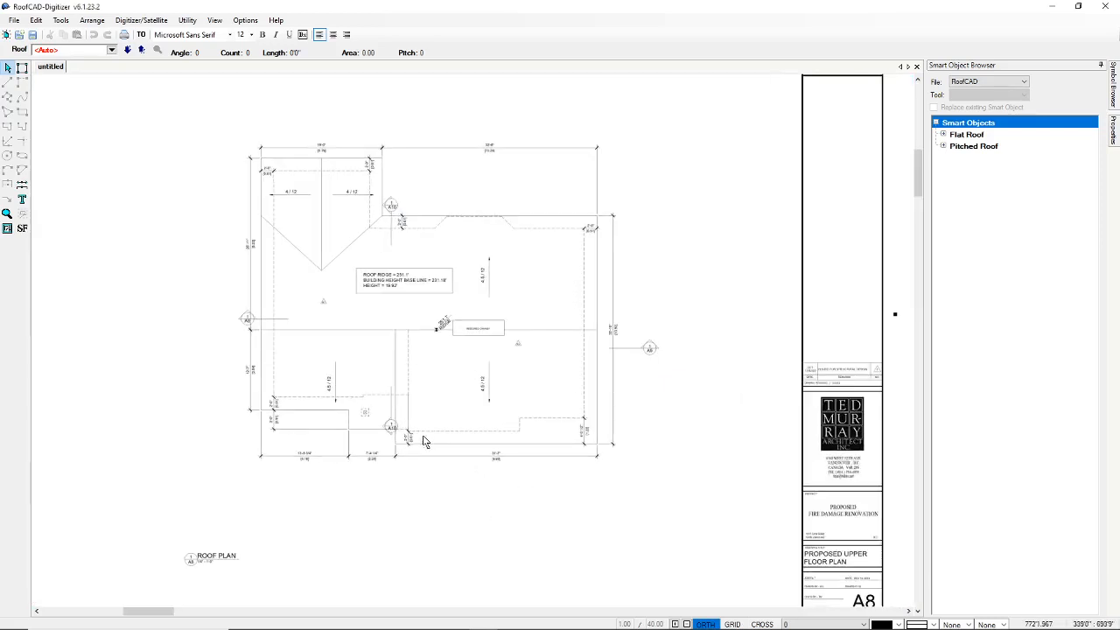
pyautogui.scroll(3, 423, 441)
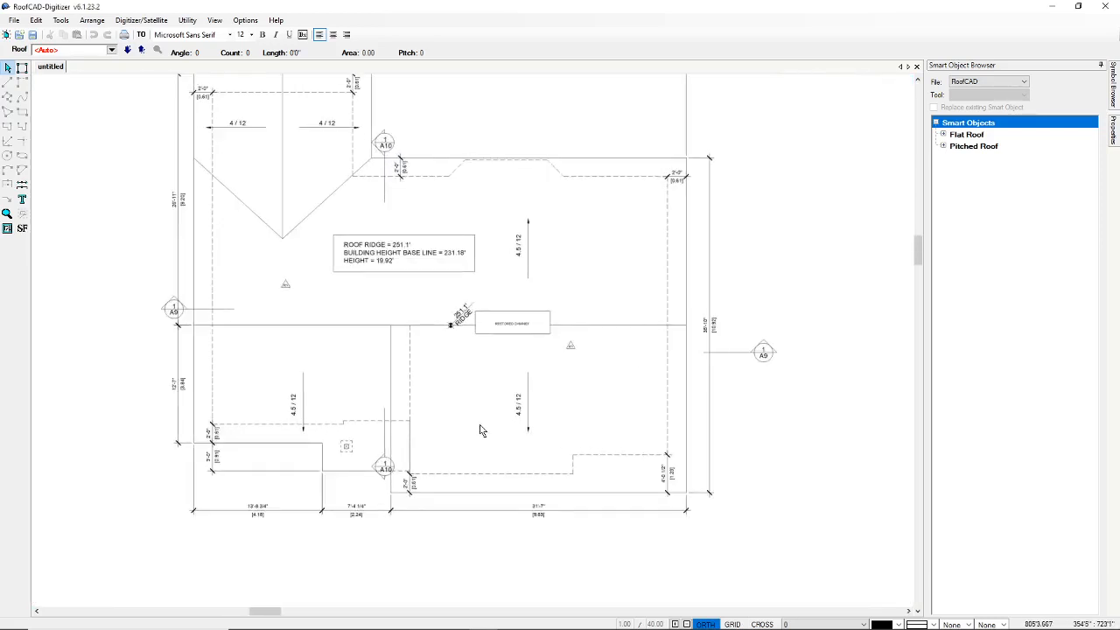
pyautogui.scroll(2, 479, 429)
pyautogui.scroll(3, 623, 548)
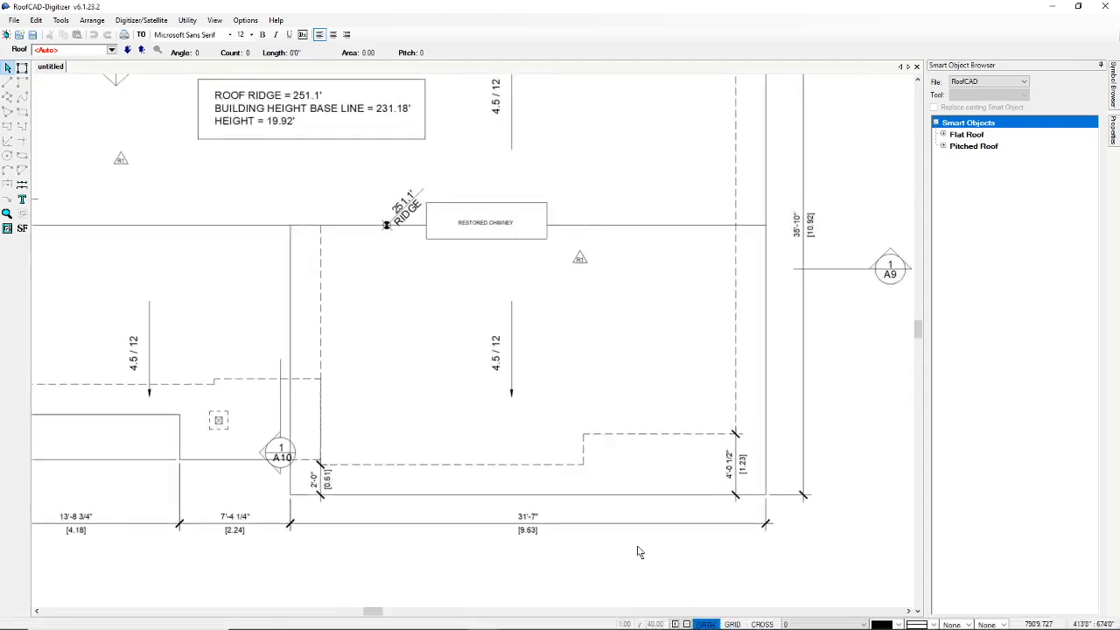
pyautogui.scroll(1, 638, 551)
pyautogui.click(133, 20)
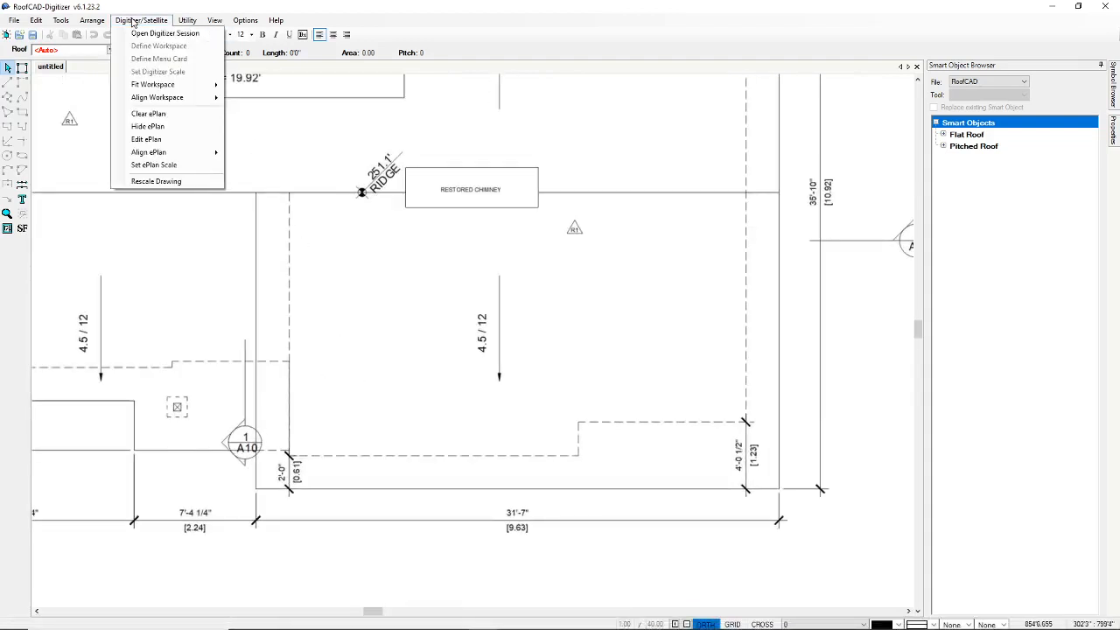
pyautogui.click(158, 169)
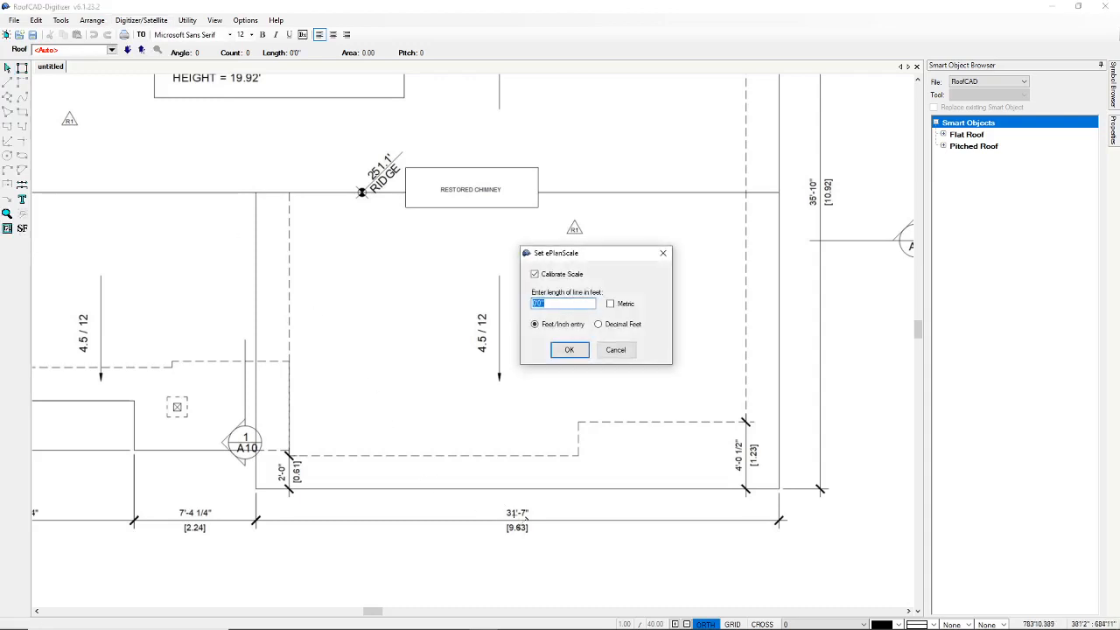
pyautogui.click(256, 521)
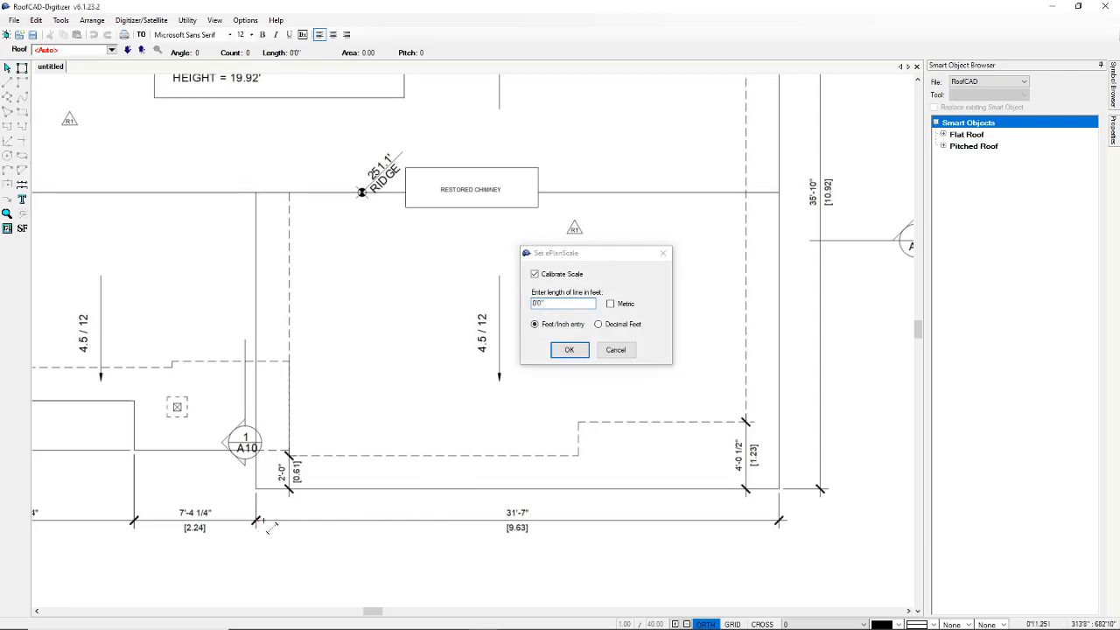
pyautogui.click(780, 522)
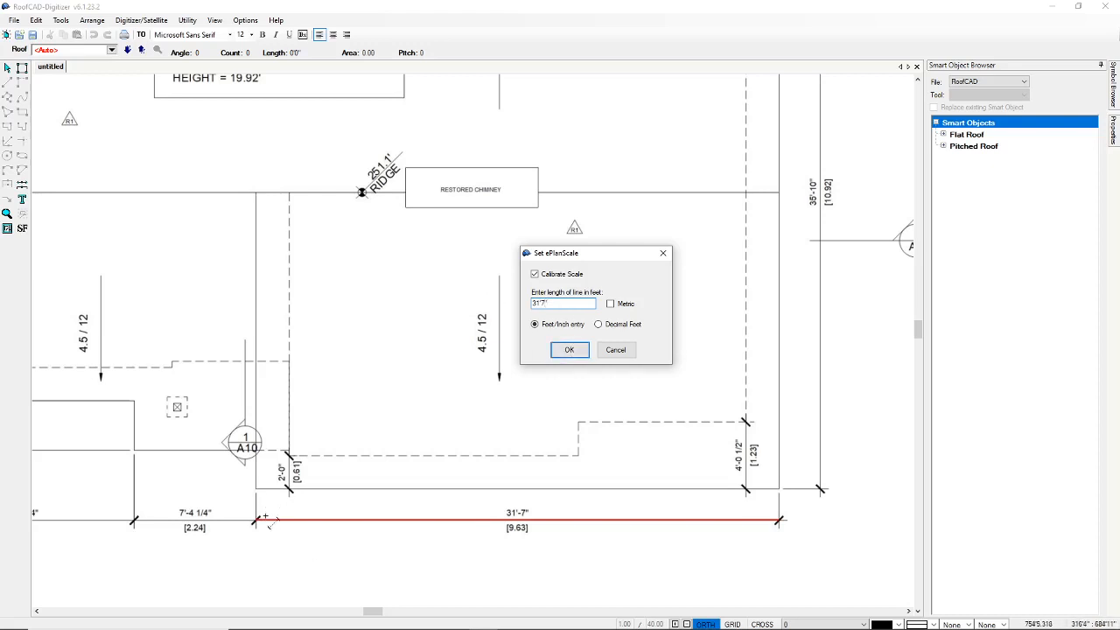
pyautogui.click(570, 350)
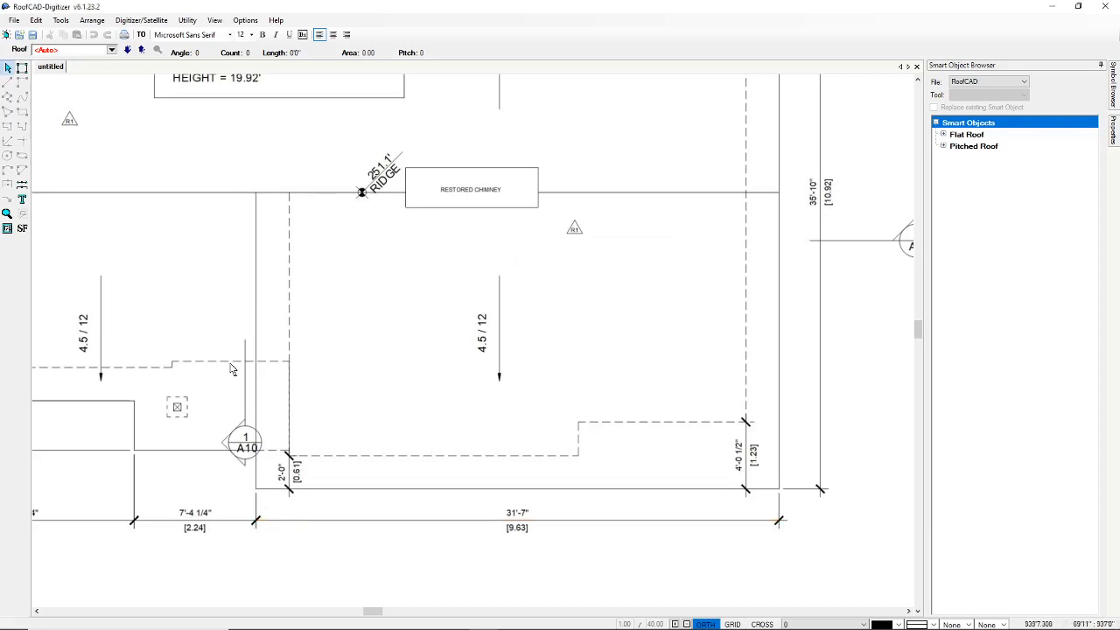
# - Start a new Pitched Roof (Dig) object named Roof A with no takeoff group
pyautogui.scroll(-1, 348, 160)
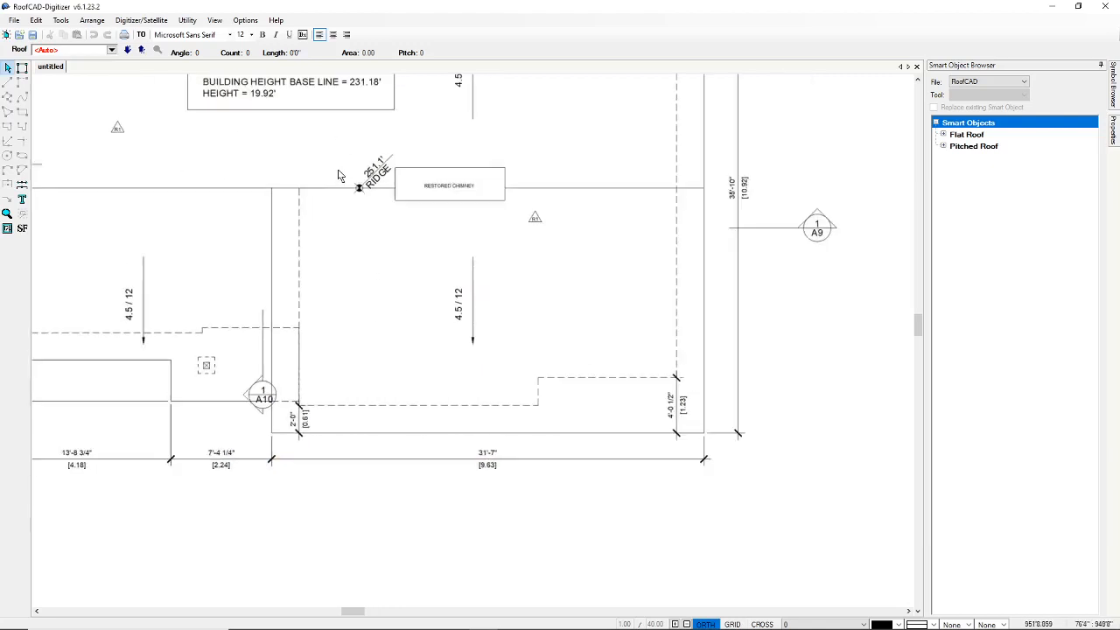
pyautogui.moveTo(917, 320); pyautogui.dragTo(906, 191)
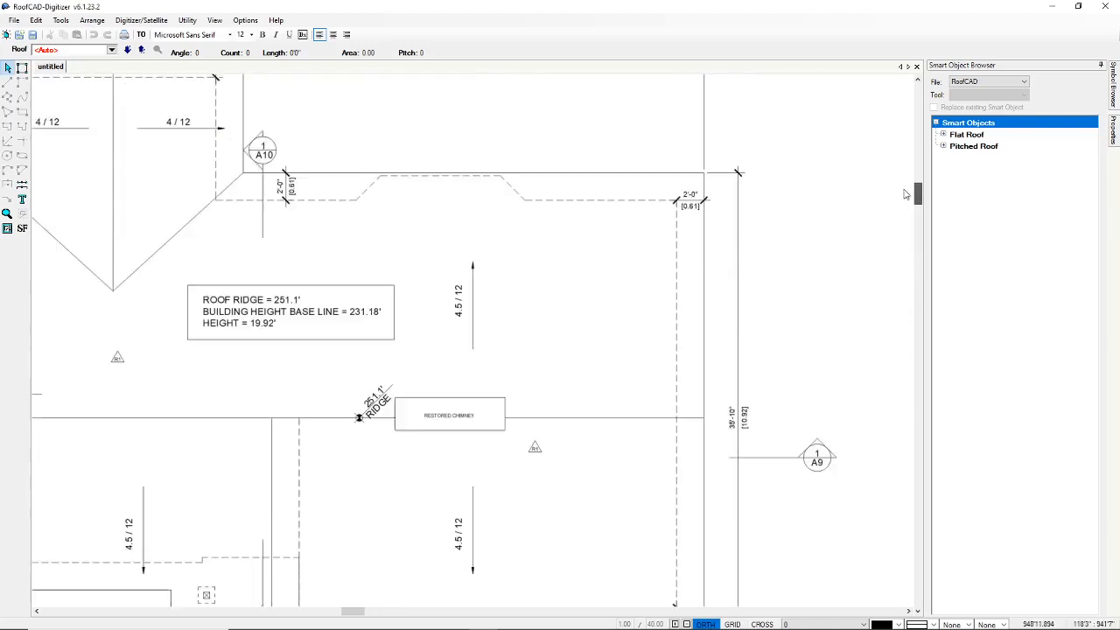
pyautogui.scroll(-1, 334, 613)
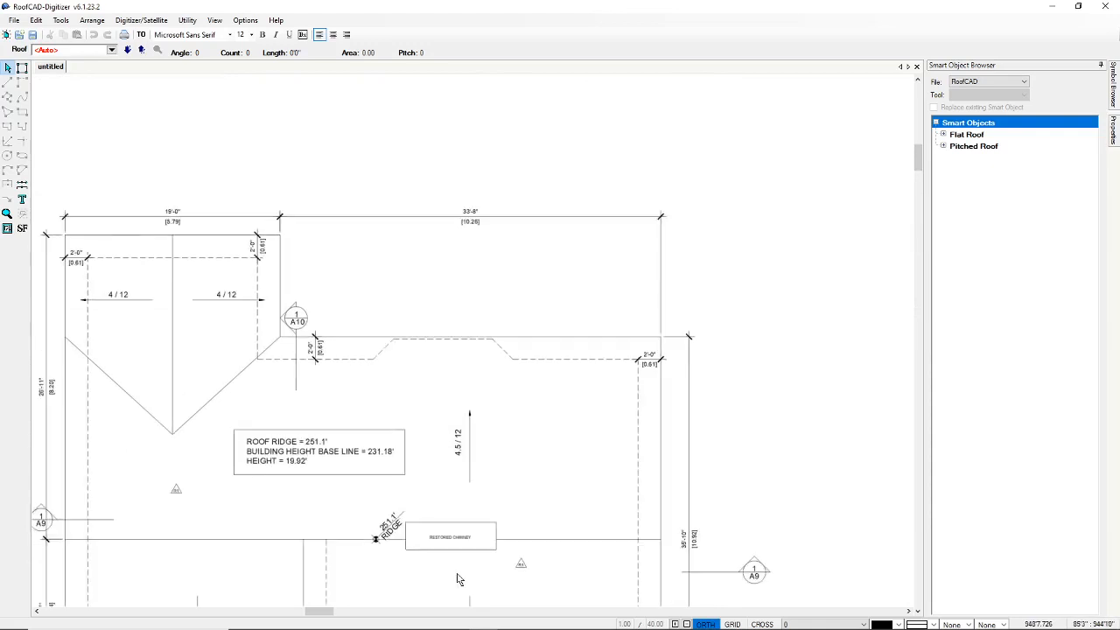
pyautogui.moveTo(333, 612); pyautogui.dragTo(280, 612)
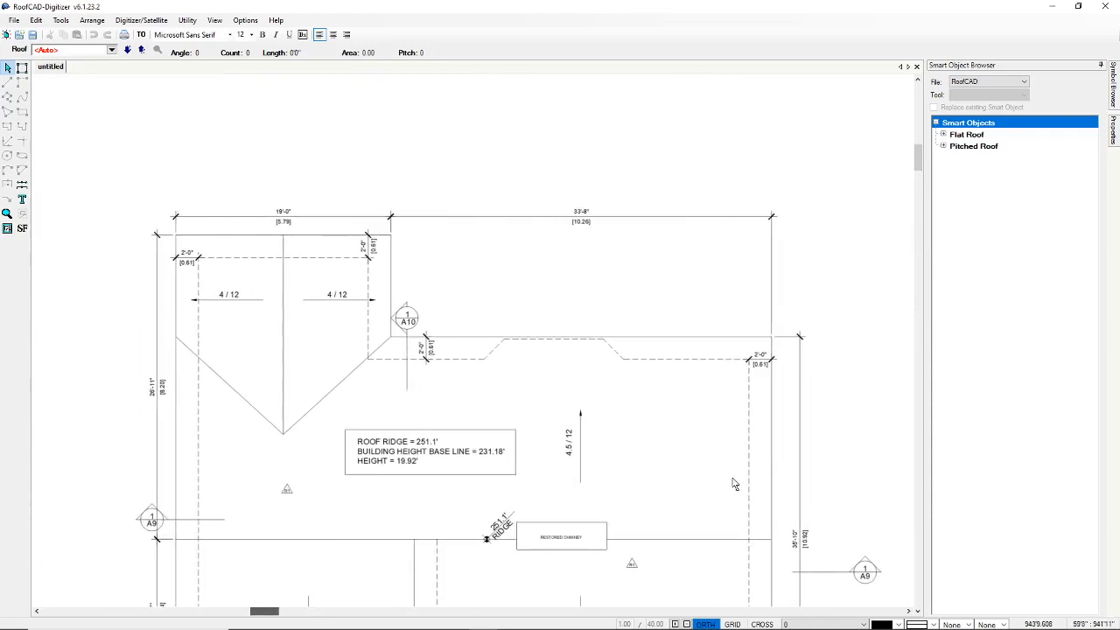
pyautogui.click(943, 147)
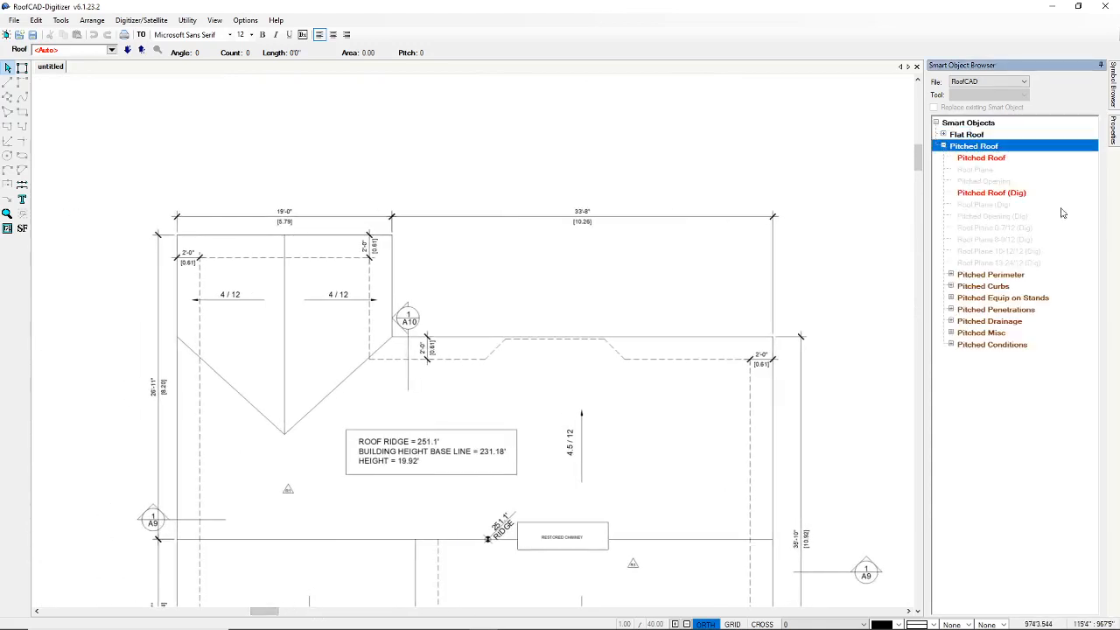
pyautogui.click(988, 194)
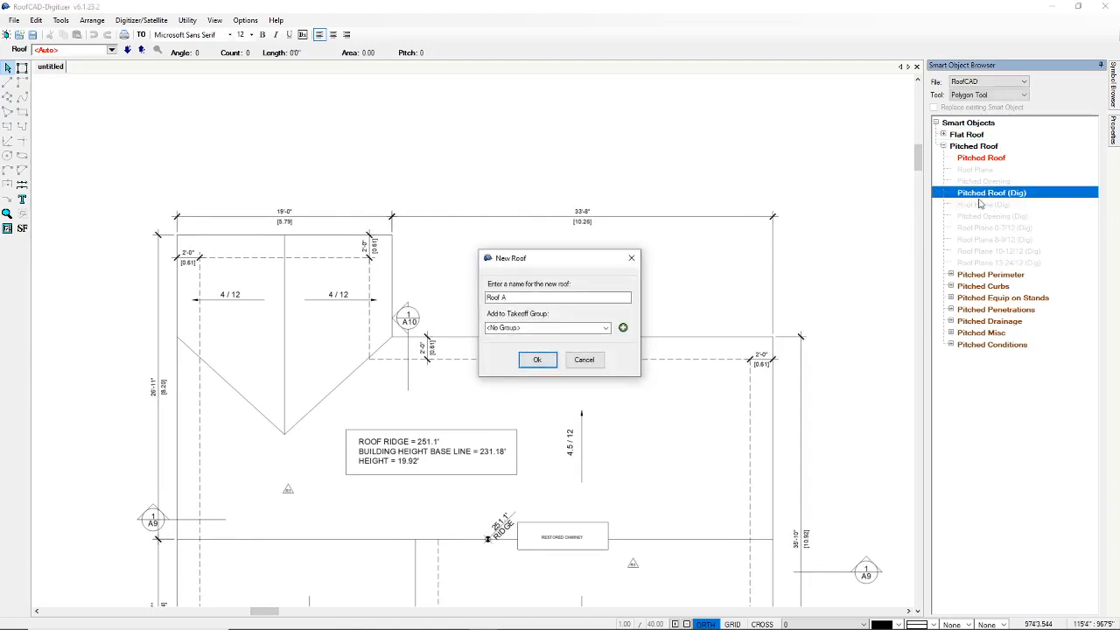
pyautogui.click(533, 358)
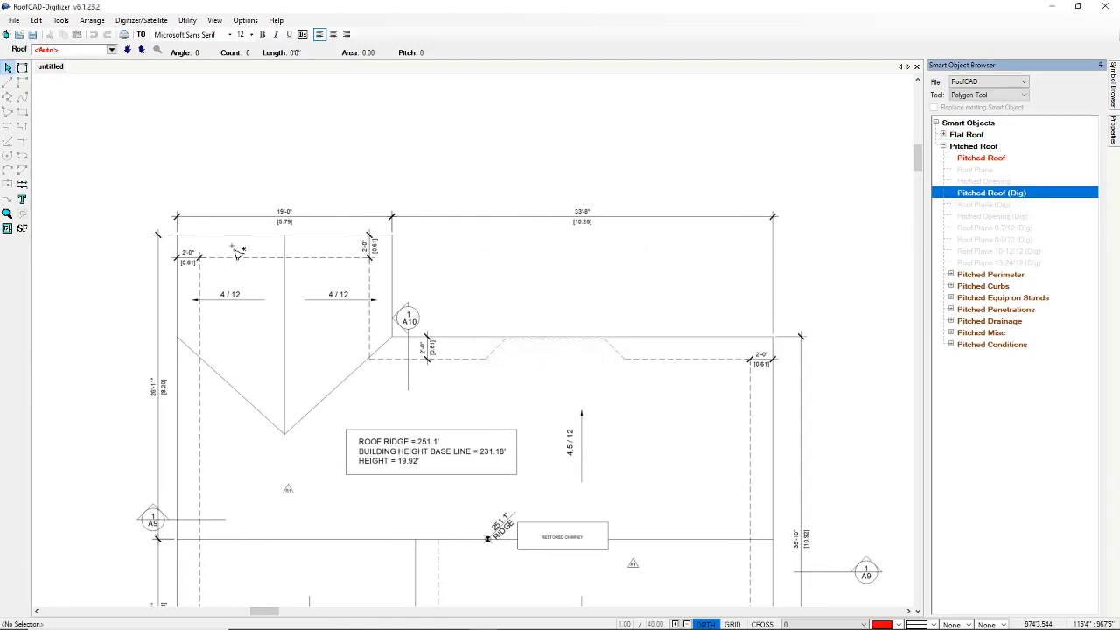
# - Trace Roof A's outline along the 19'-0" gable edge, down to the inner corner and along the 33'-8" edge
pyautogui.scroll(4, 150, 347)
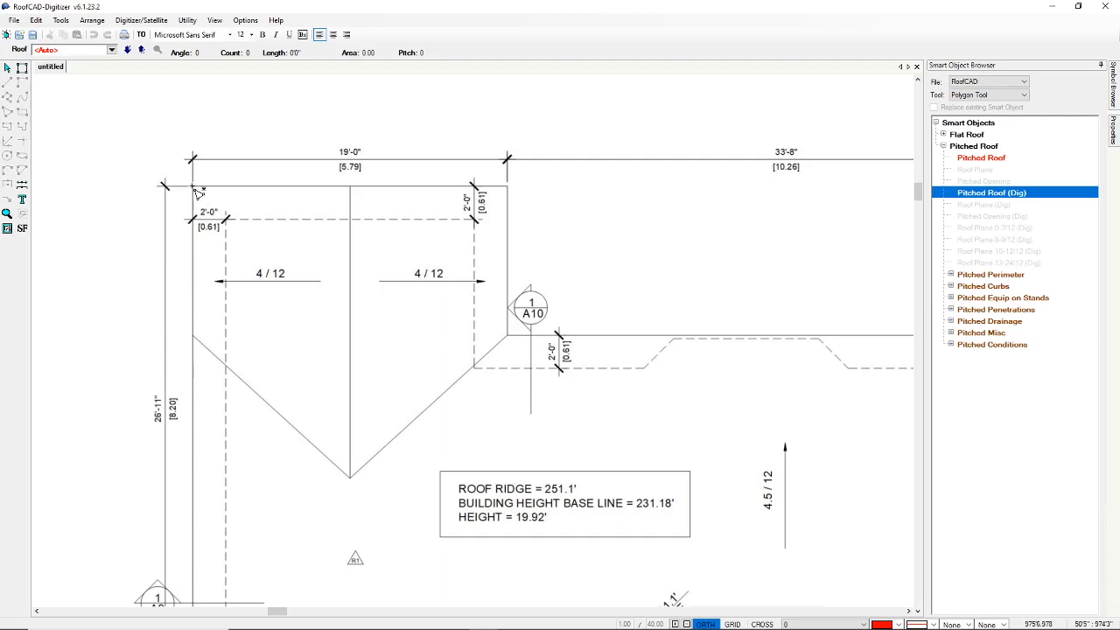
pyautogui.click(193, 186)
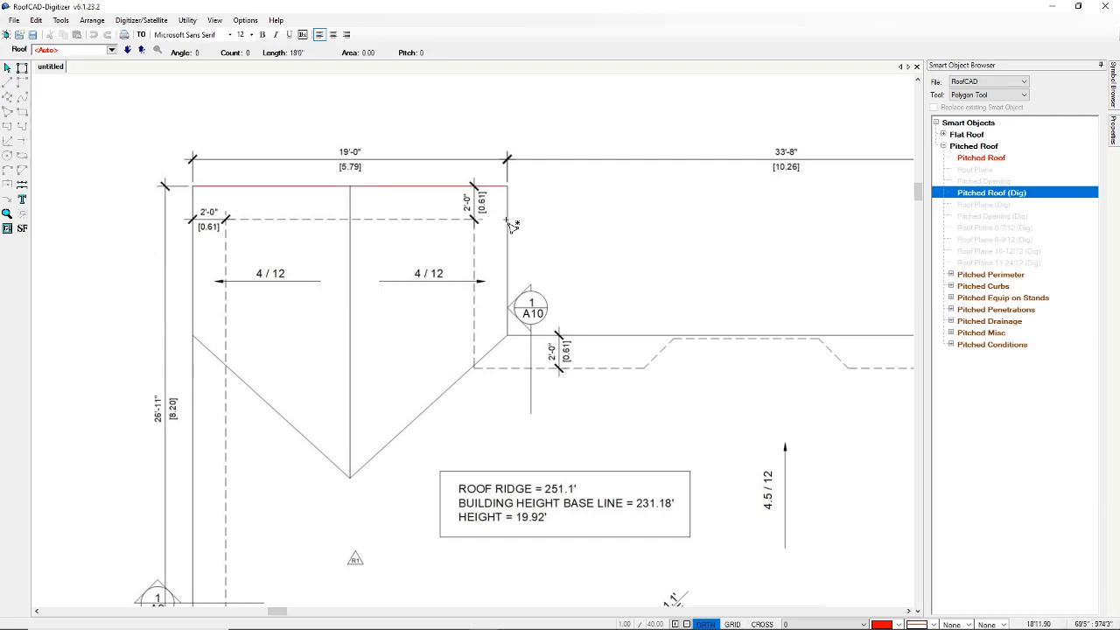
pyautogui.click(507, 186)
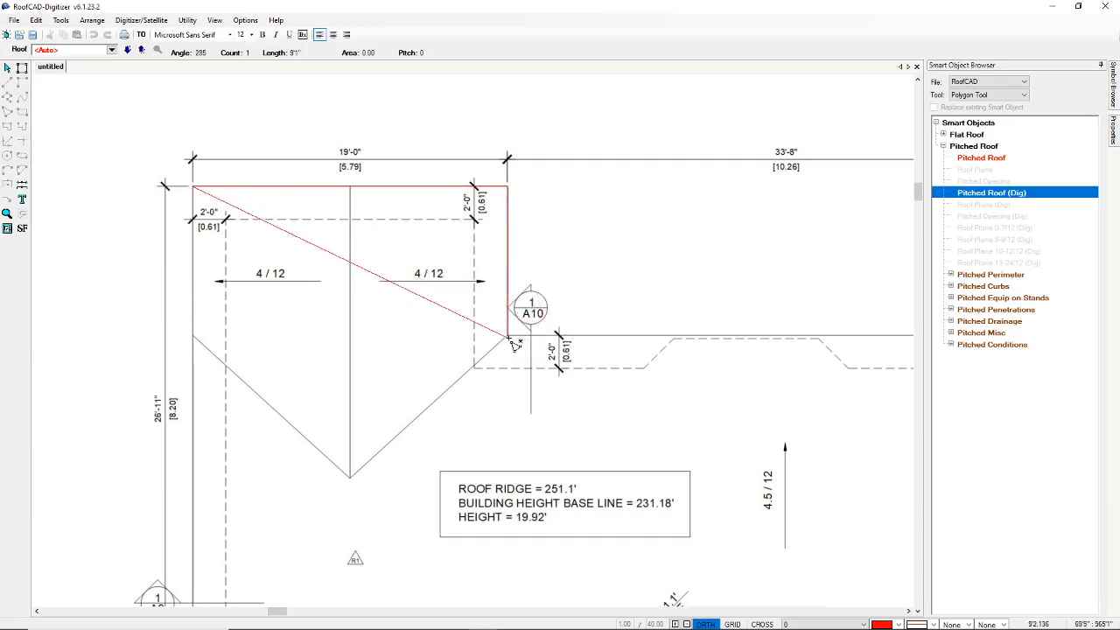
pyautogui.click(508, 336)
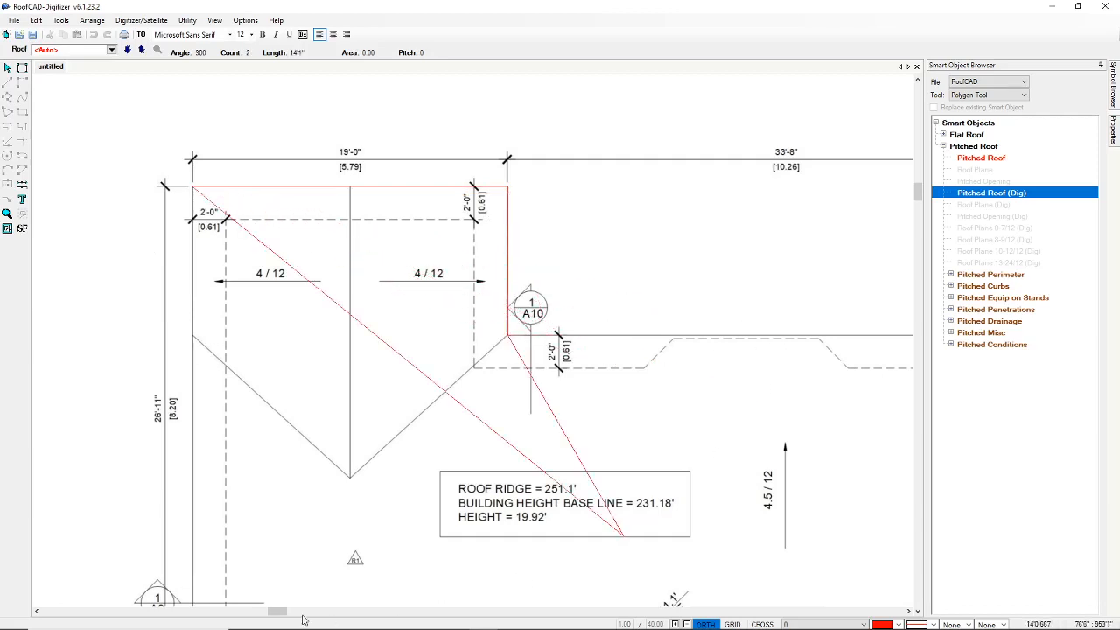
pyautogui.moveTo(339, 611); pyautogui.dragTo(380, 611)
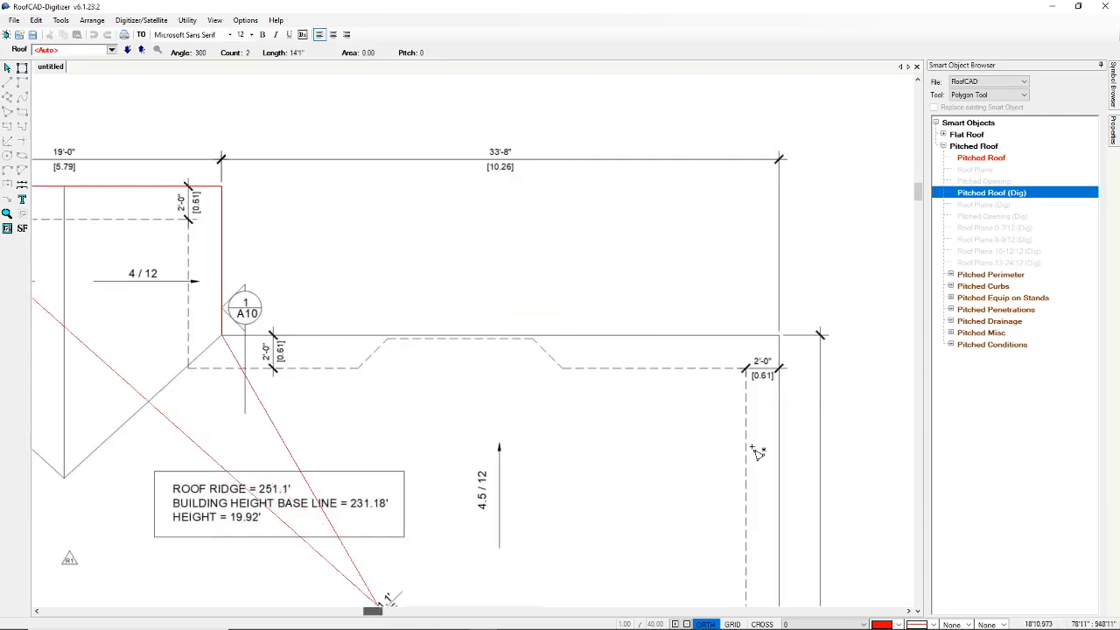
pyautogui.click(780, 342)
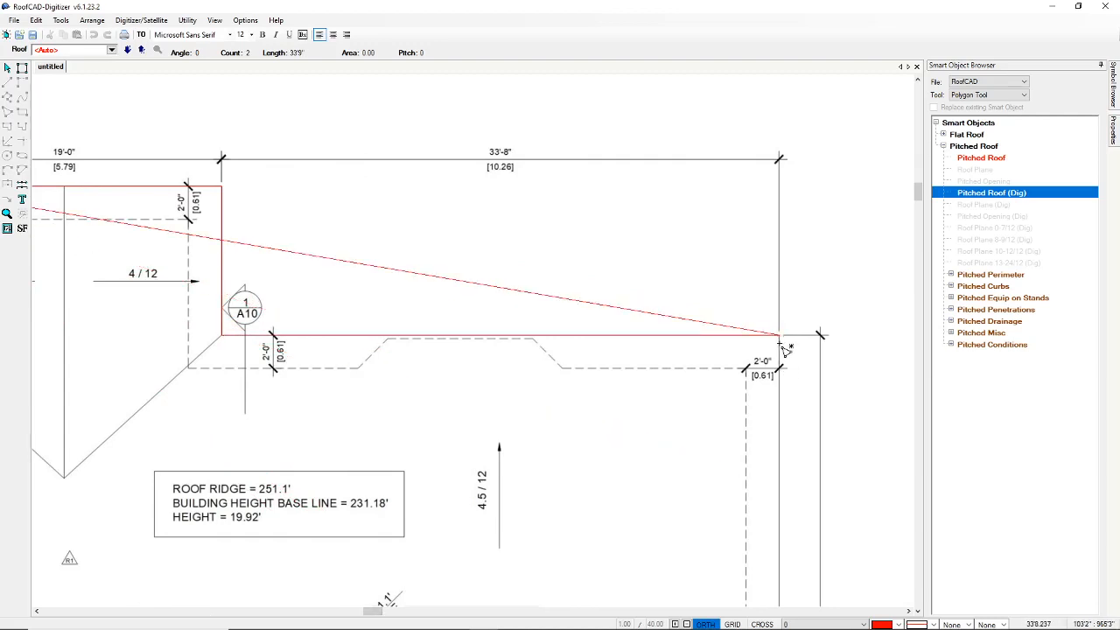
pyautogui.click(779, 343)
# - Continue the Roof A outline down the 35'-10" side and across the 31'-7" lower edge
pyautogui.moveTo(917, 194); pyautogui.dragTo(920, 404)
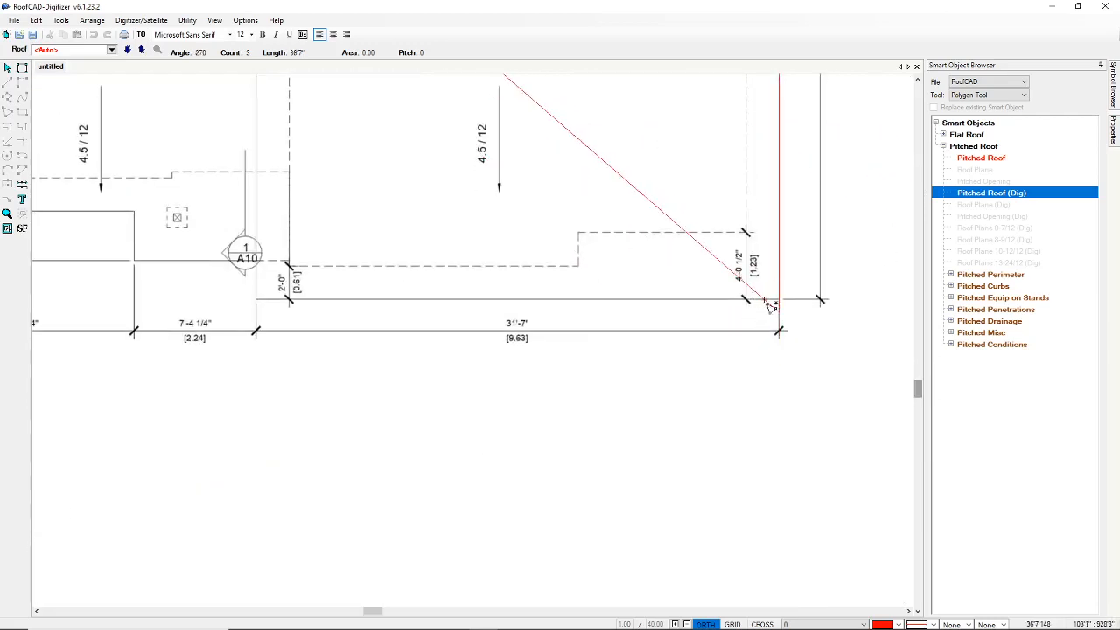
pyautogui.scroll(-1, 769, 305)
pyautogui.scroll(2, 792, 297)
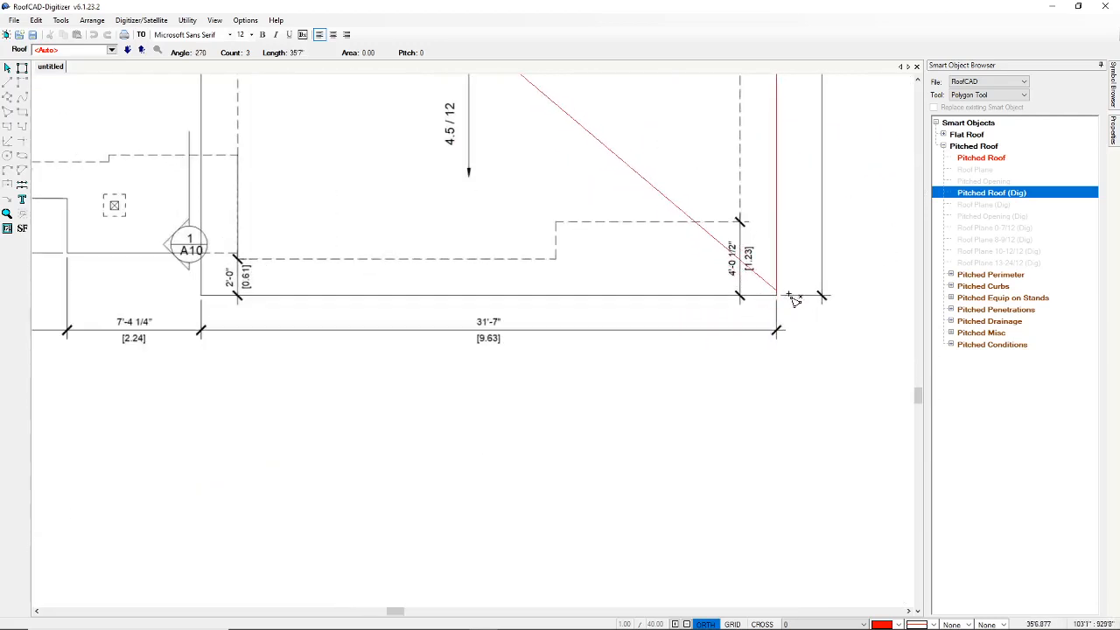
pyautogui.click(790, 296)
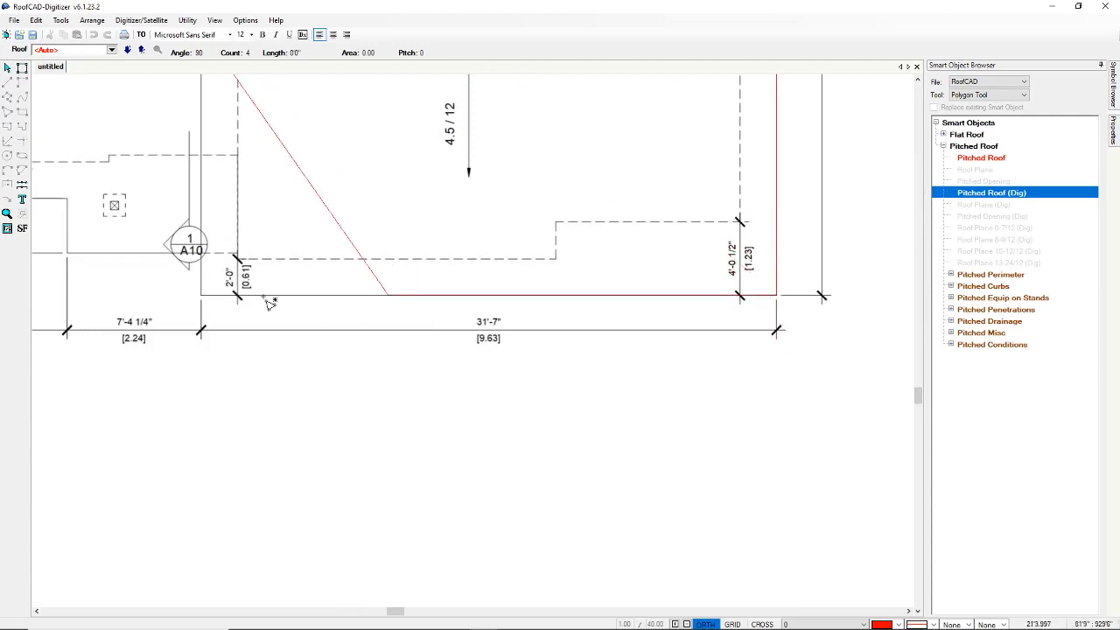
pyautogui.click(205, 298)
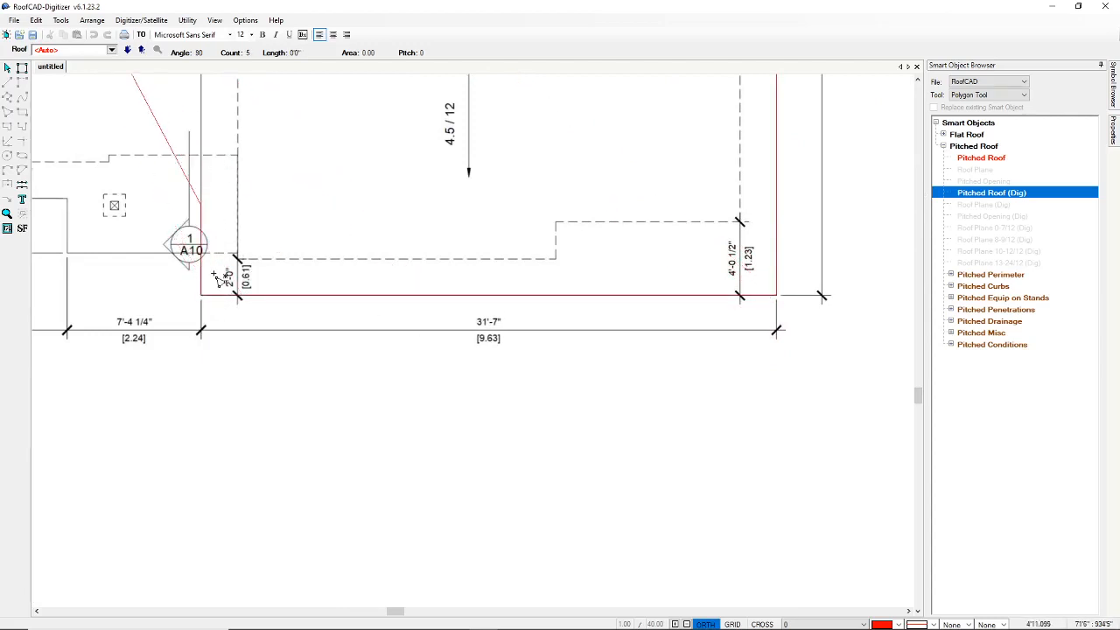
# - Continue the Roof A outline up the short step, along the 7'-4 1/4" edge and up the 3'-0" jog
pyautogui.moveTo(392, 617); pyautogui.dragTo(318, 610)
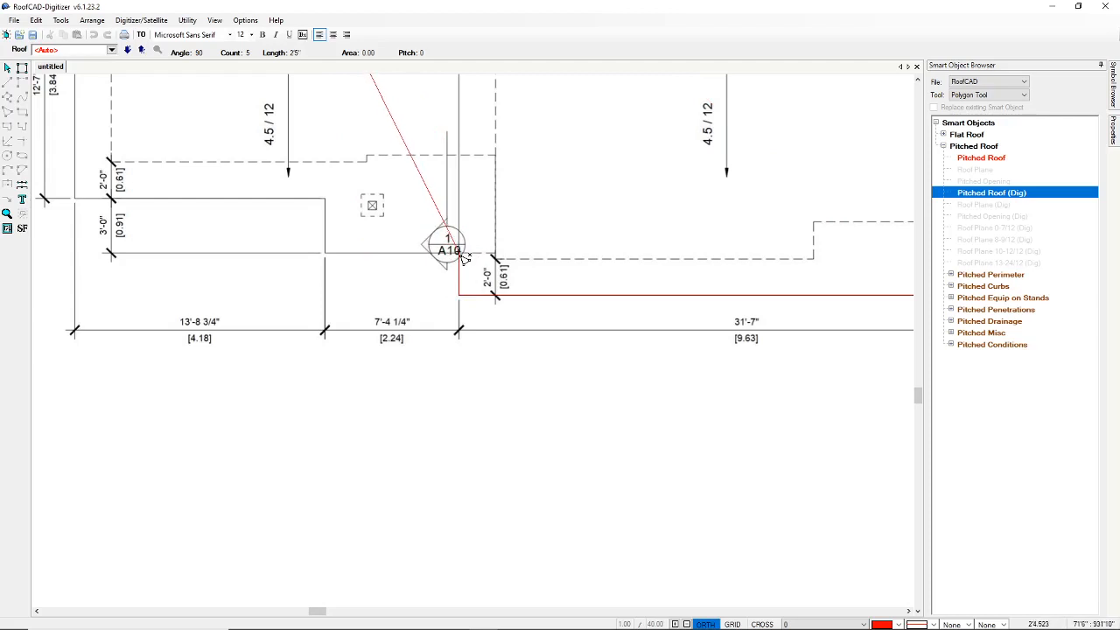
pyautogui.click(334, 255)
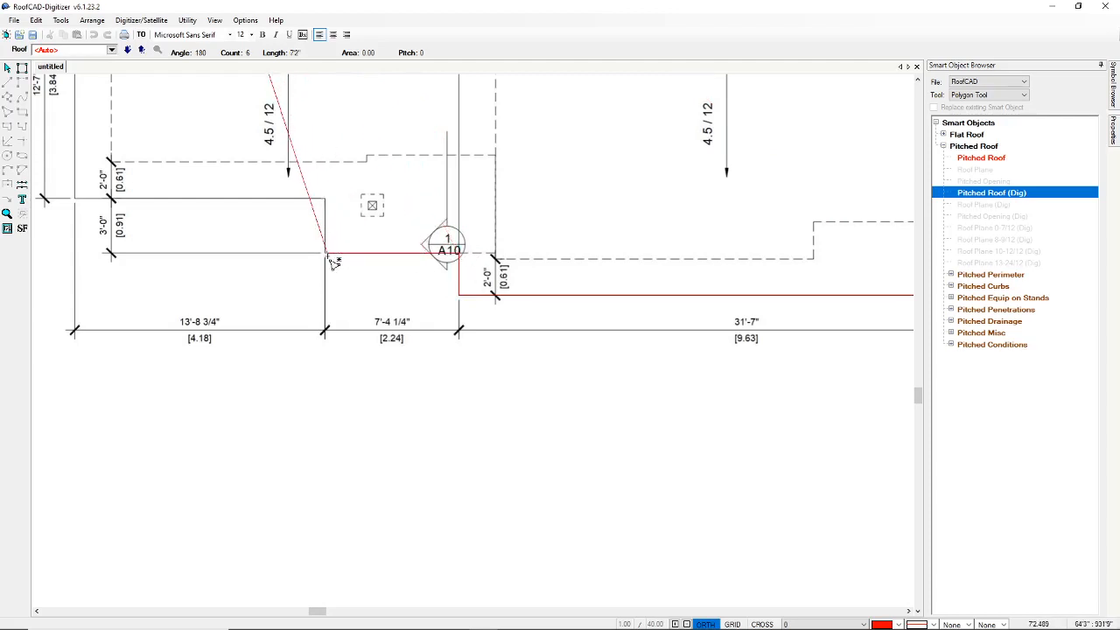
pyautogui.click(329, 255)
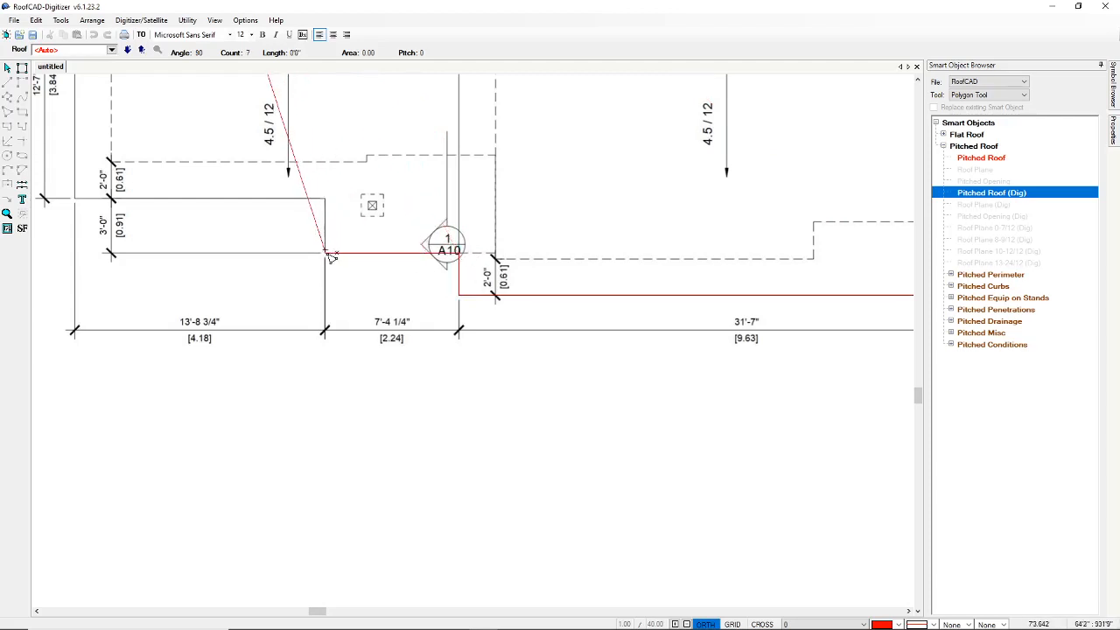
pyautogui.click(326, 199)
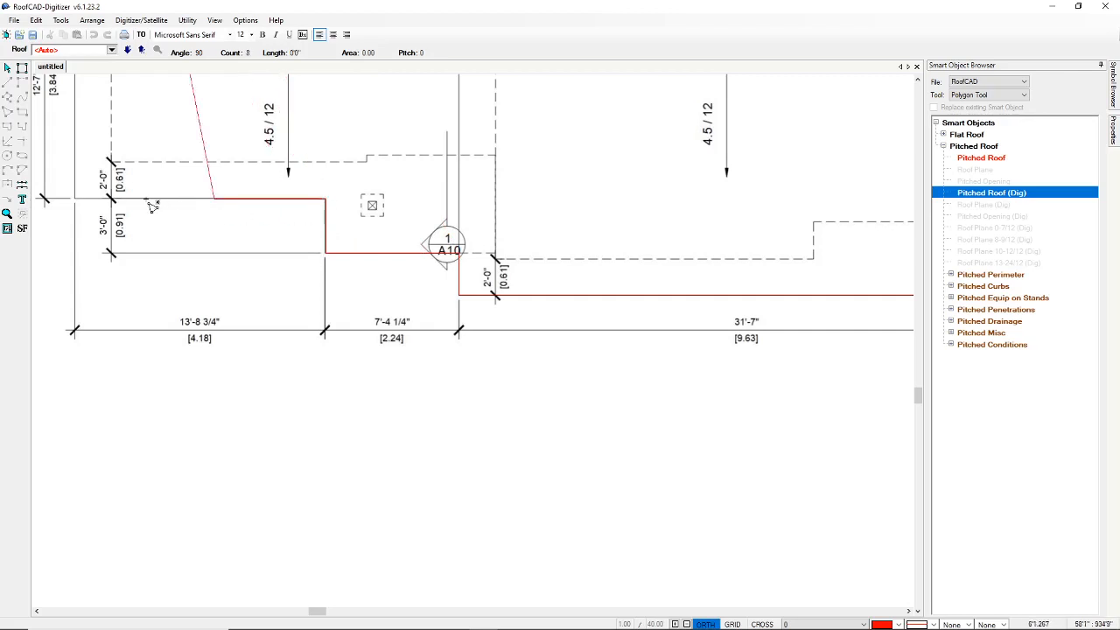
# - Finish Roof A's outline along the 13'-8 3/4" edge and up the left side, with a vertex where the valley meets it
pyautogui.moveTo(920, 396); pyautogui.dragTo(919, 354)
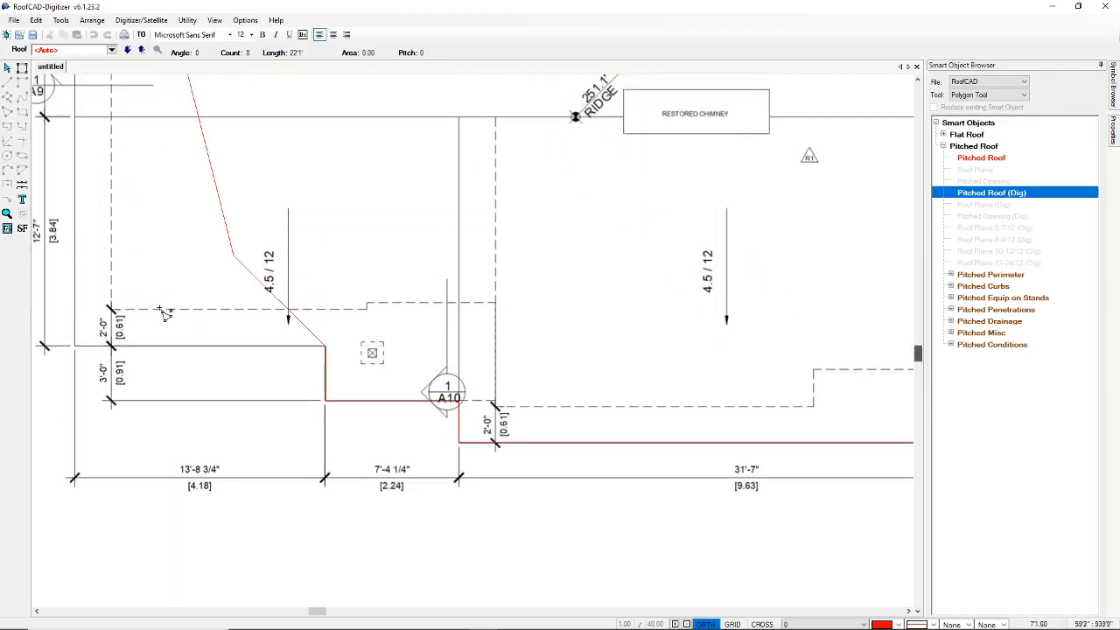
pyautogui.click(75, 346)
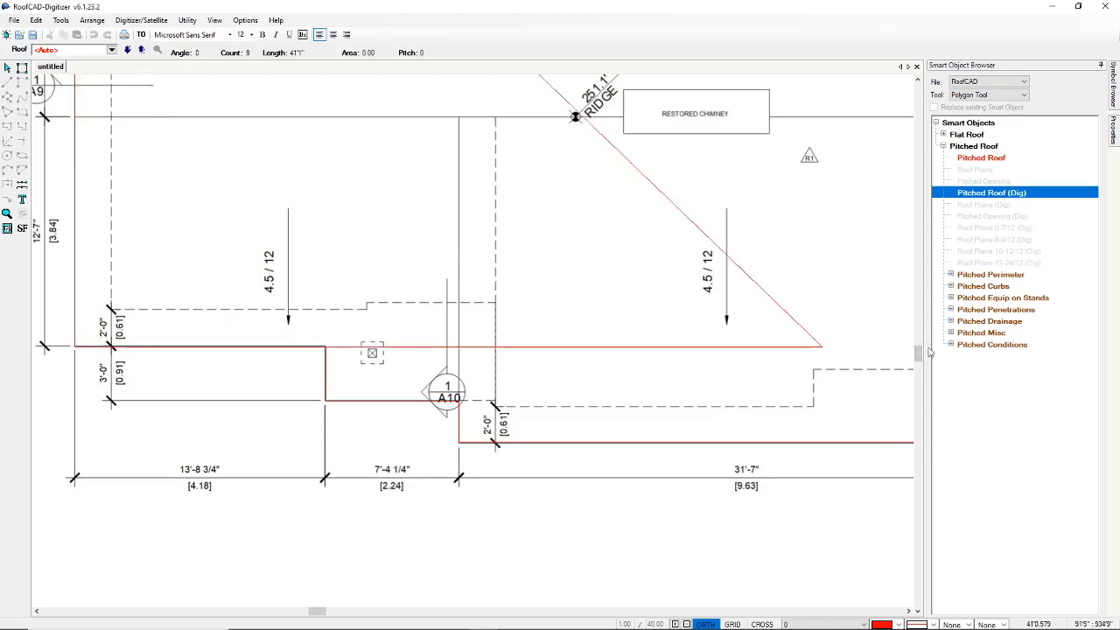
pyautogui.moveTo(918, 353); pyautogui.dragTo(914, 209)
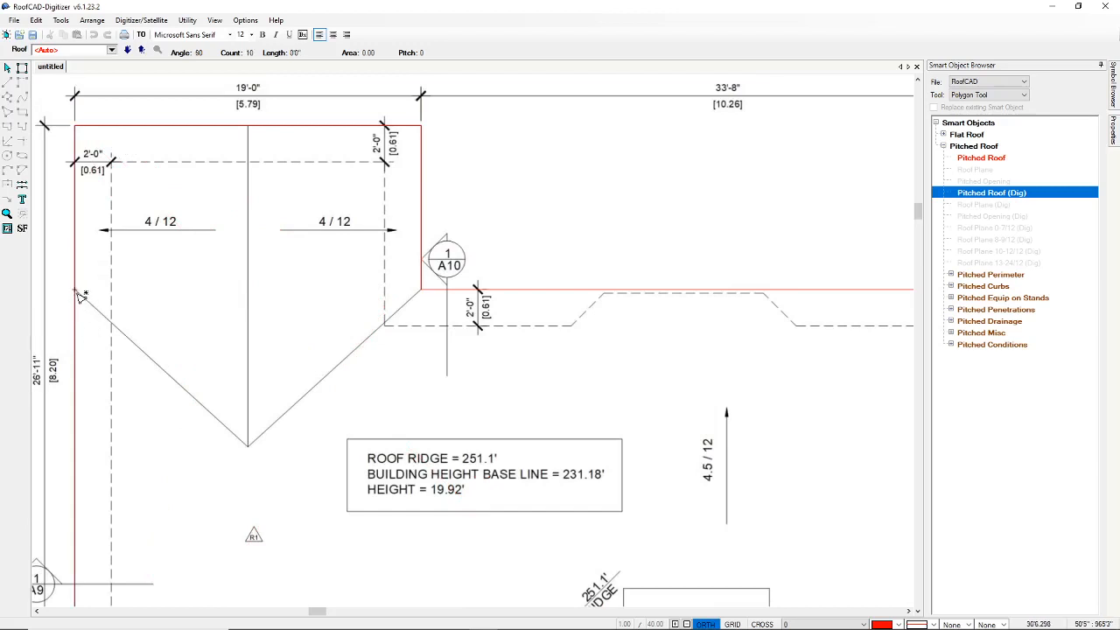
pyautogui.click(73, 132)
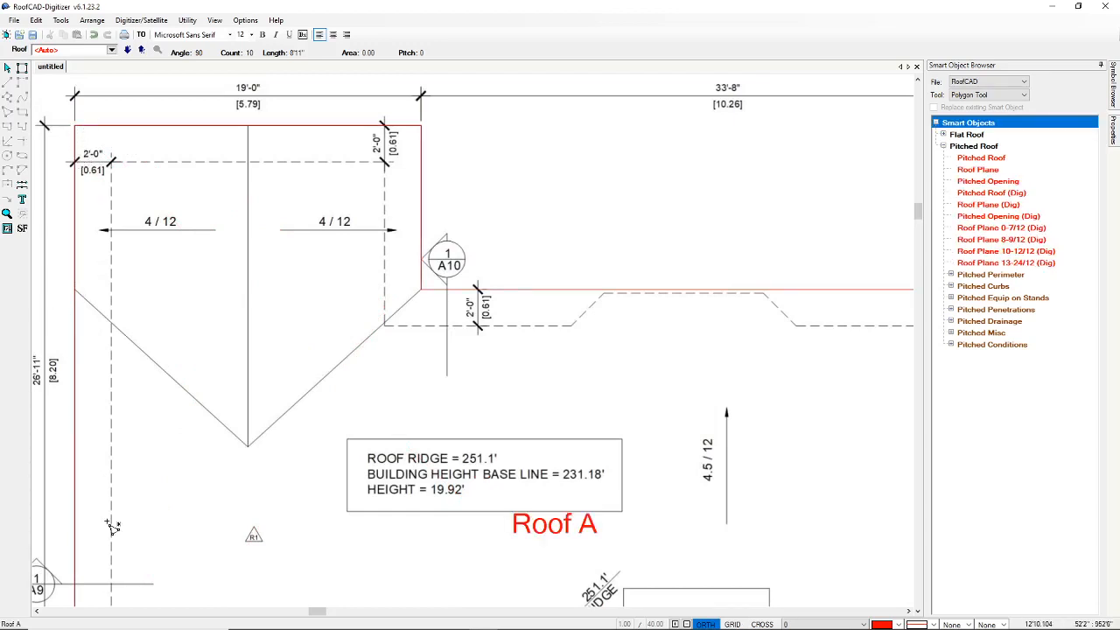
pyautogui.scroll(-1, 648, 280)
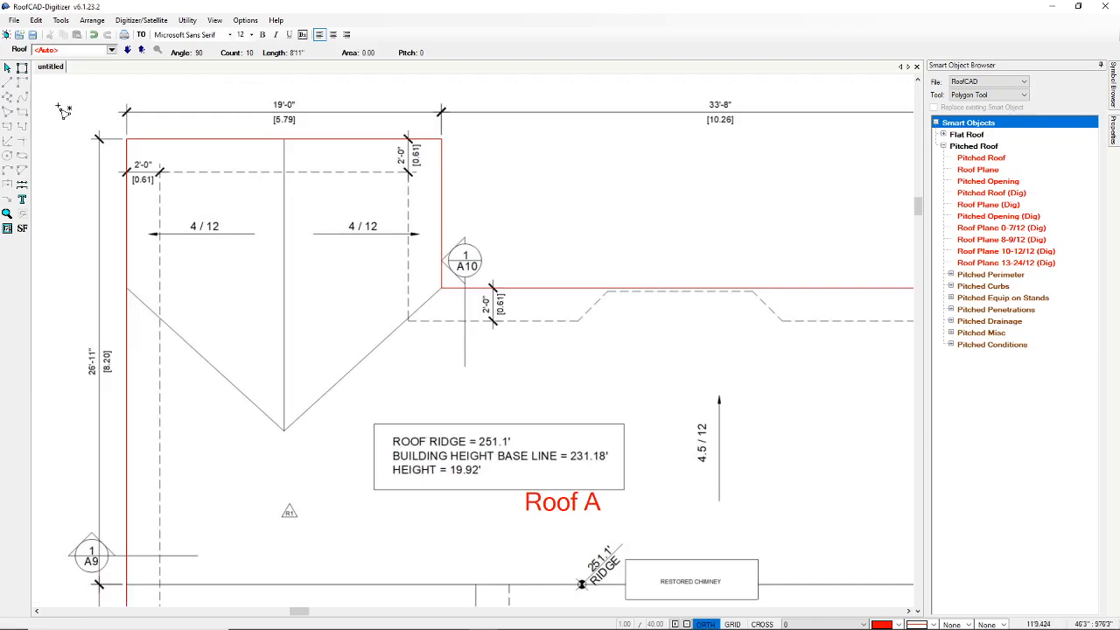
# - Assign Eave w/Gutter with pitch 4.5 to the gable's two side edges, the 33'-8" edge and the 13'-8 3/4", 7'-4 1/4" and 31'-7" lower edges
pyautogui.click(7, 68)
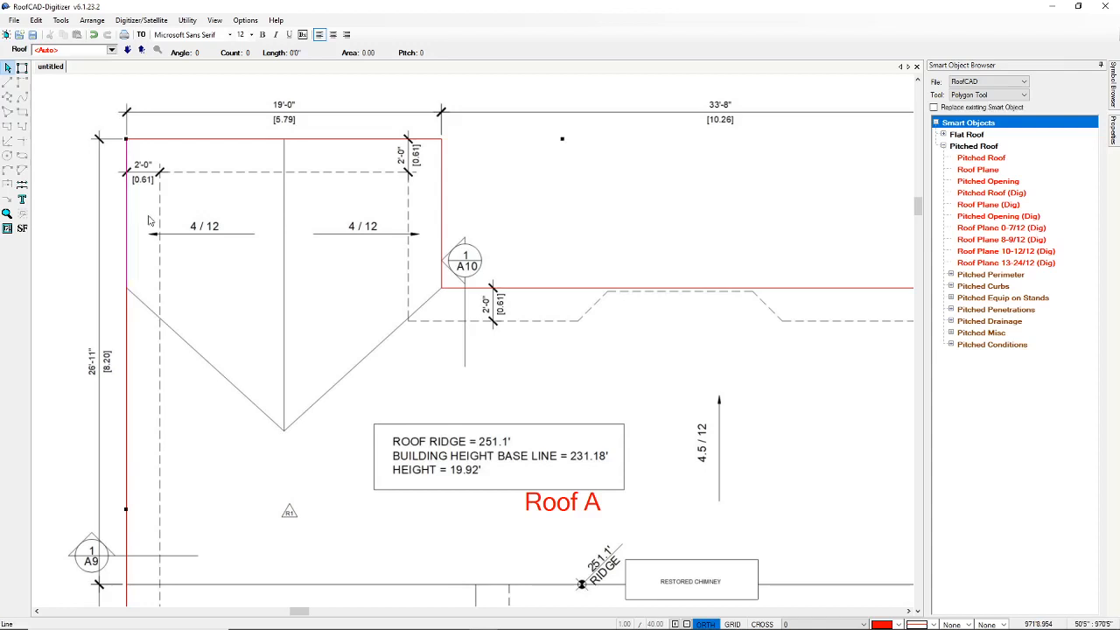
pyautogui.keyDown('shift'); pyautogui.click(441, 217); pyautogui.keyUp('shift')
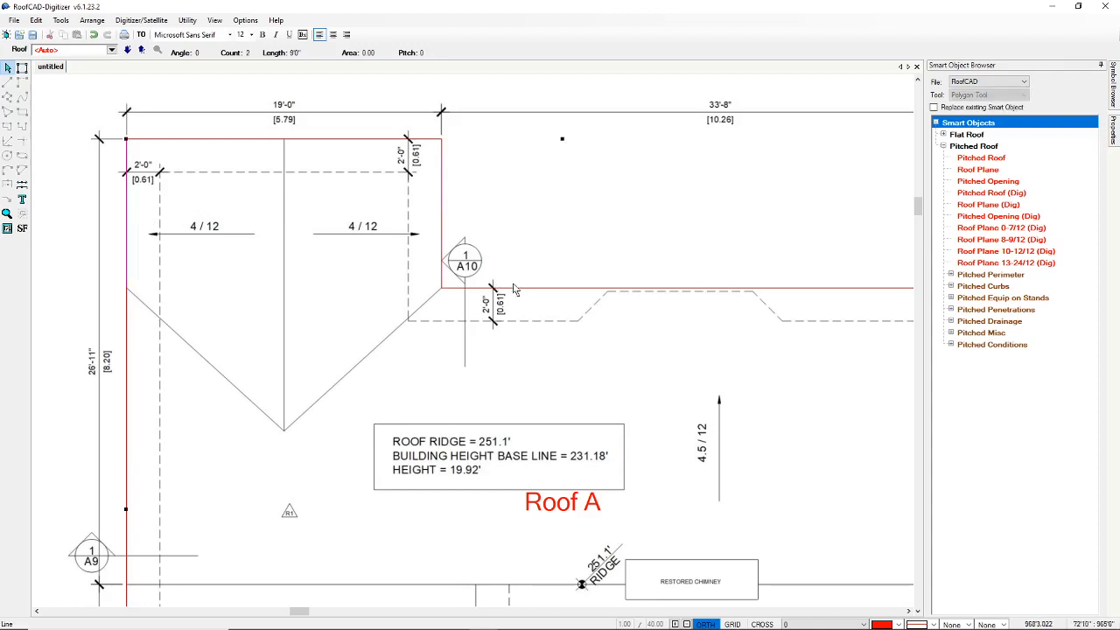
pyautogui.keyDown('shift'); pyautogui.click(553, 289); pyautogui.keyUp('shift')
pyautogui.keyDown('shift'); pyautogui.click(831, 289); pyautogui.keyUp('shift')
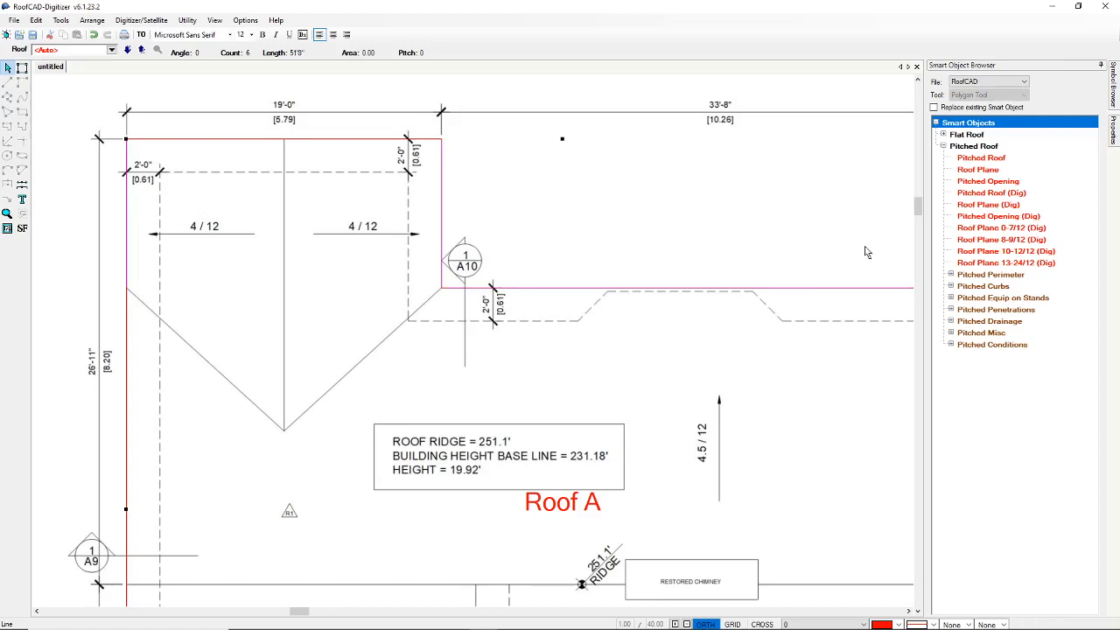
pyautogui.moveTo(916, 208); pyautogui.dragTo(940, 320)
pyautogui.scroll(-3, 310, 428)
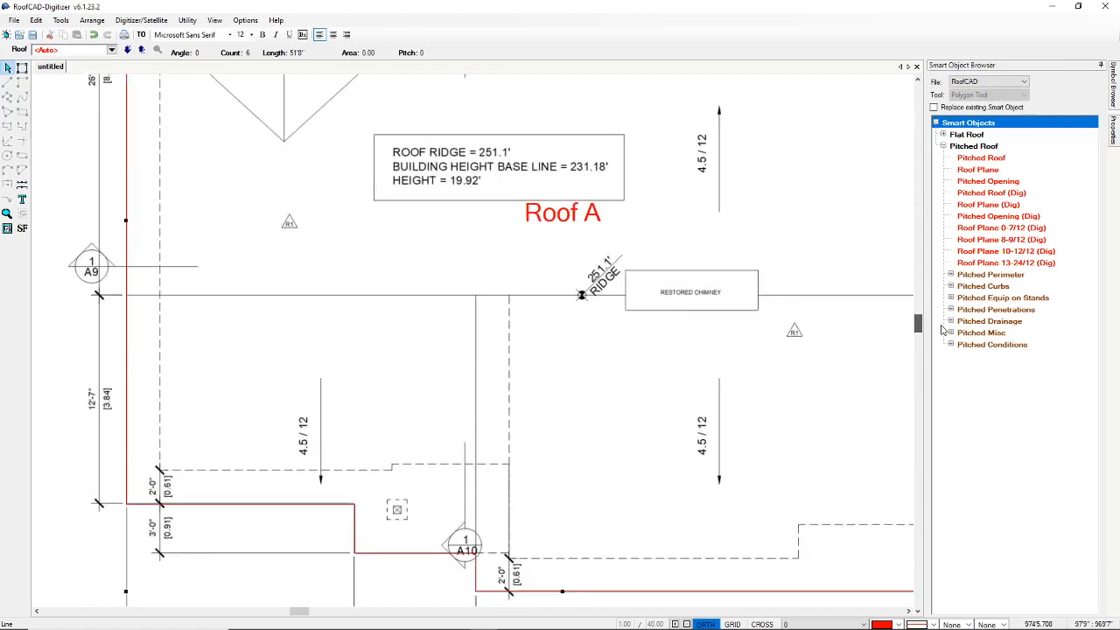
pyautogui.keyDown('shift'); pyautogui.click(309, 420); pyautogui.keyUp('shift')
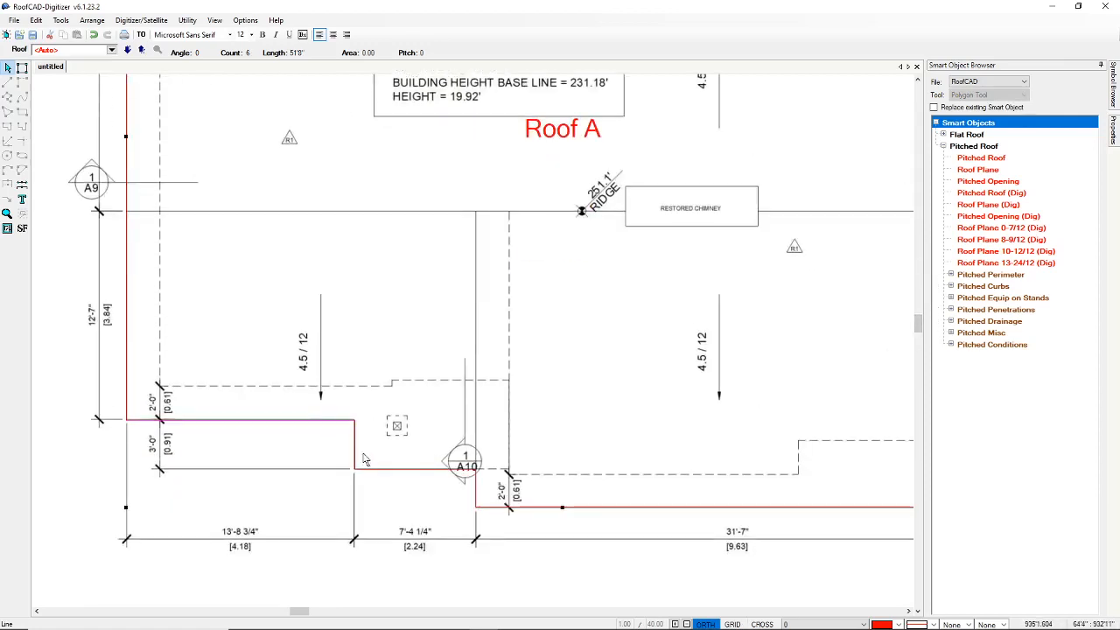
pyautogui.keyDown('shift'); pyautogui.click(385, 469); pyautogui.keyUp('shift')
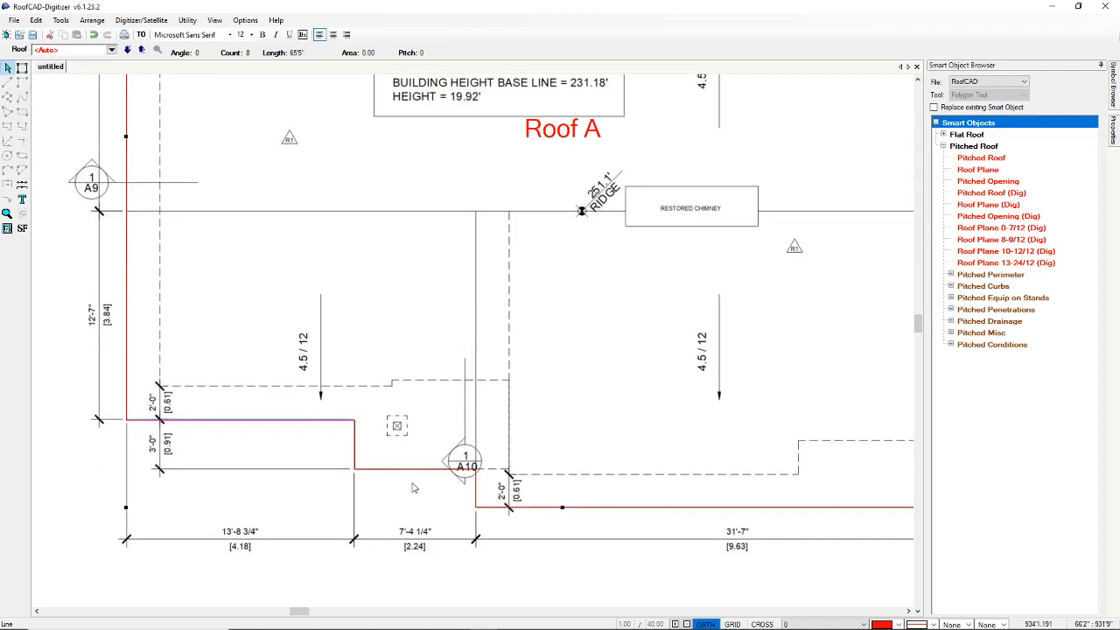
pyautogui.keyDown('shift'); pyautogui.click(533, 507); pyautogui.keyUp('shift')
pyautogui.moveTo(387, 612); pyautogui.dragTo(416, 613)
pyautogui.scroll(-2, 456, 439)
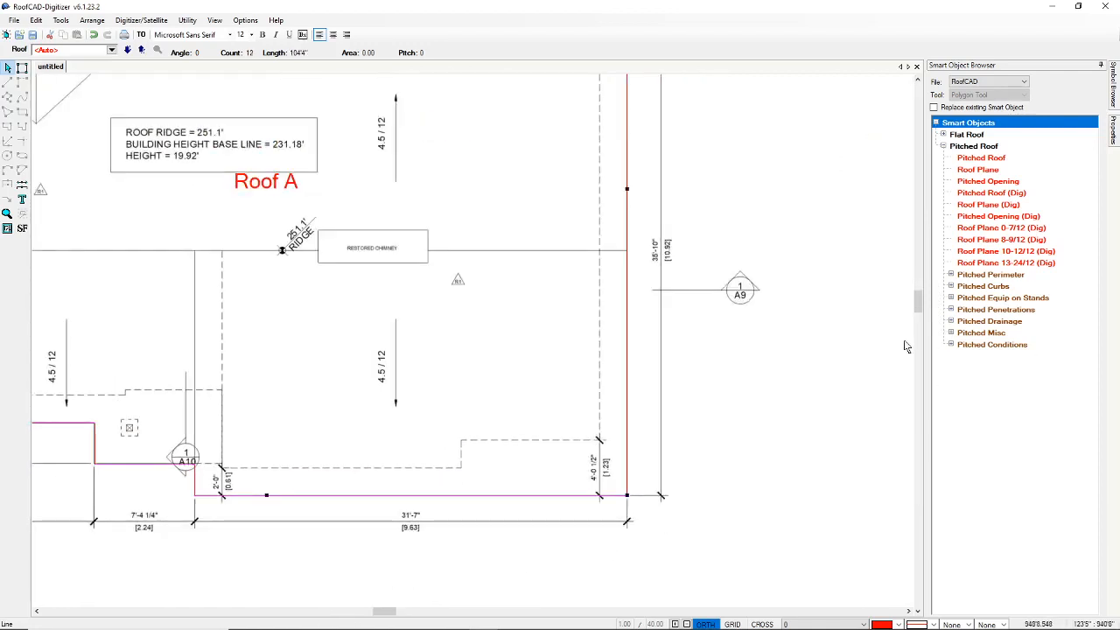
pyautogui.click(952, 277)
pyautogui.doubleClick(997, 297)
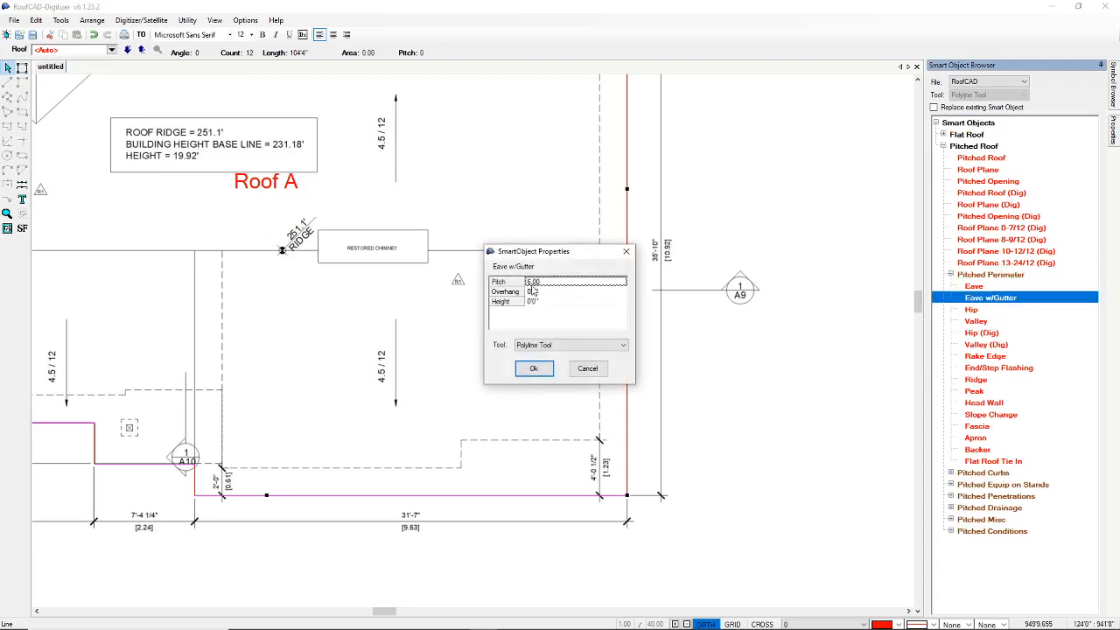
pyautogui.click(534, 281)
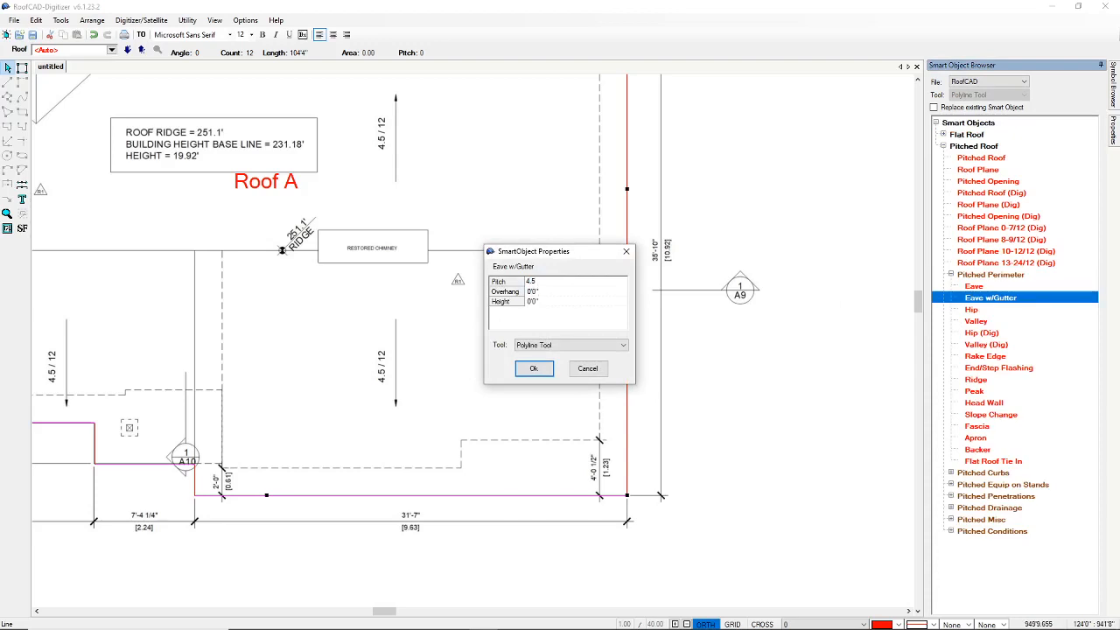
pyautogui.press('Return')
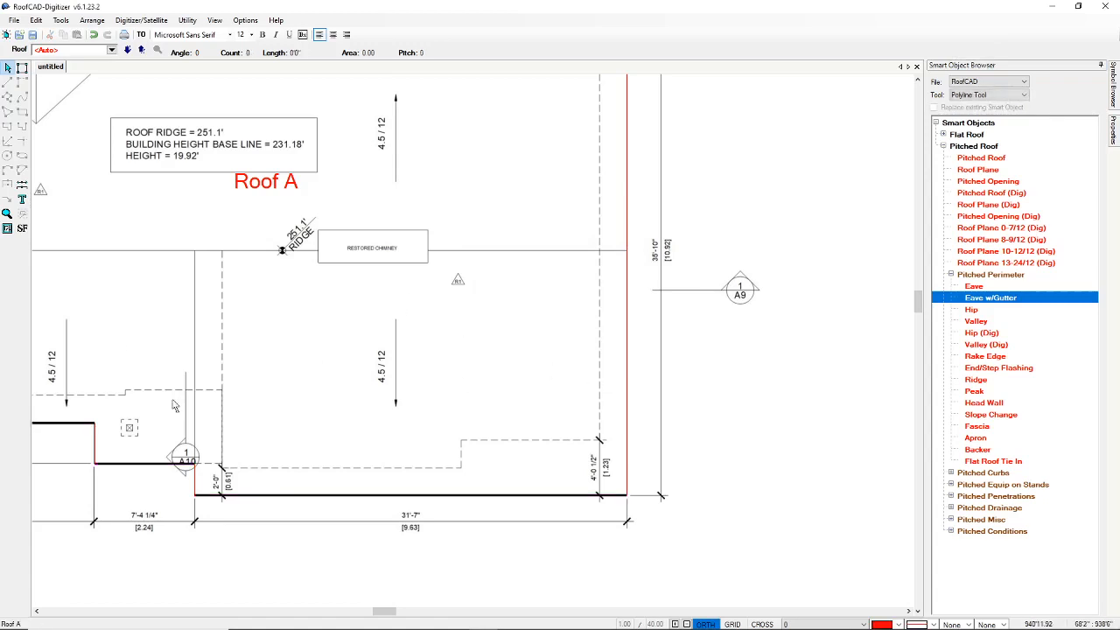
# - Assign Rake Edge with pitch 5 to the 35'-10" side, the long opposite side below the gable and the two short lower jogs
pyautogui.click(627, 448)
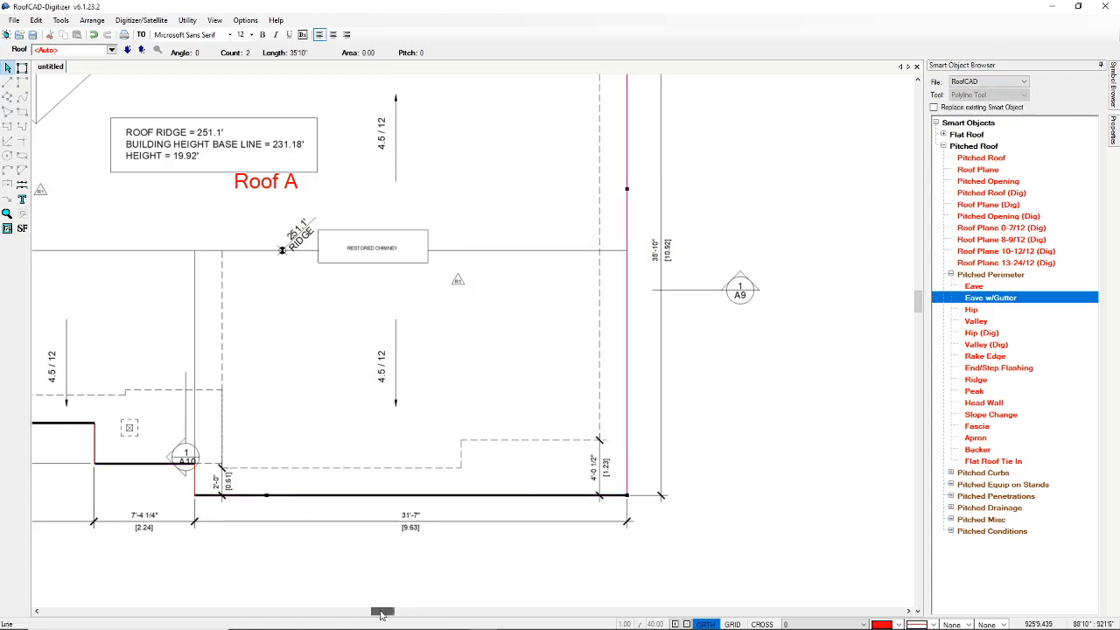
pyautogui.moveTo(385, 610); pyautogui.dragTo(250, 611)
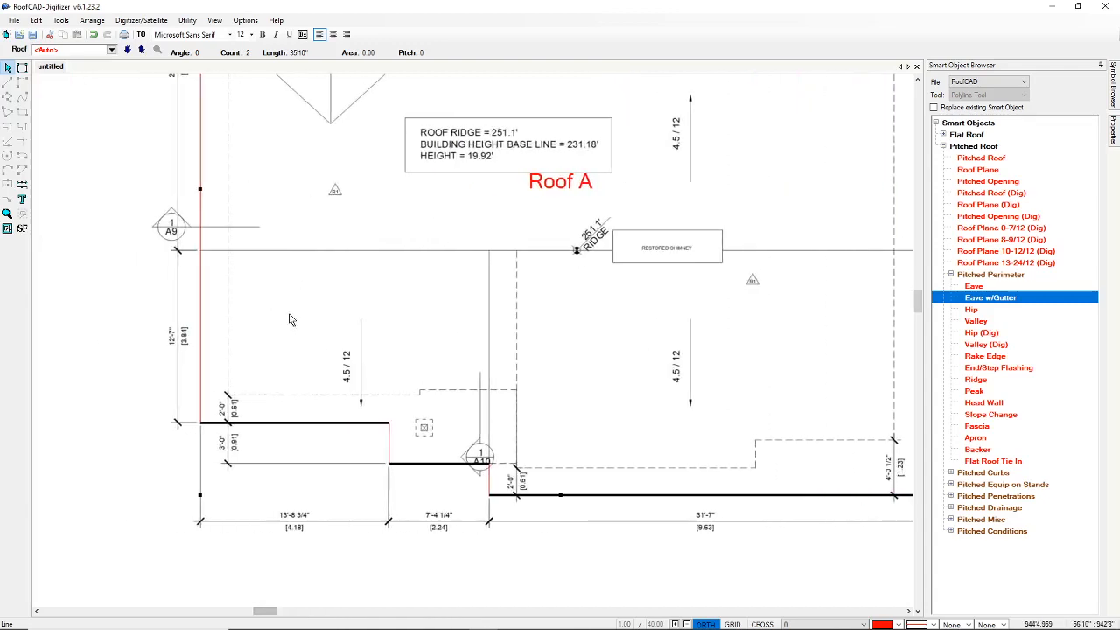
pyautogui.moveTo(918, 302); pyautogui.dragTo(923, 250)
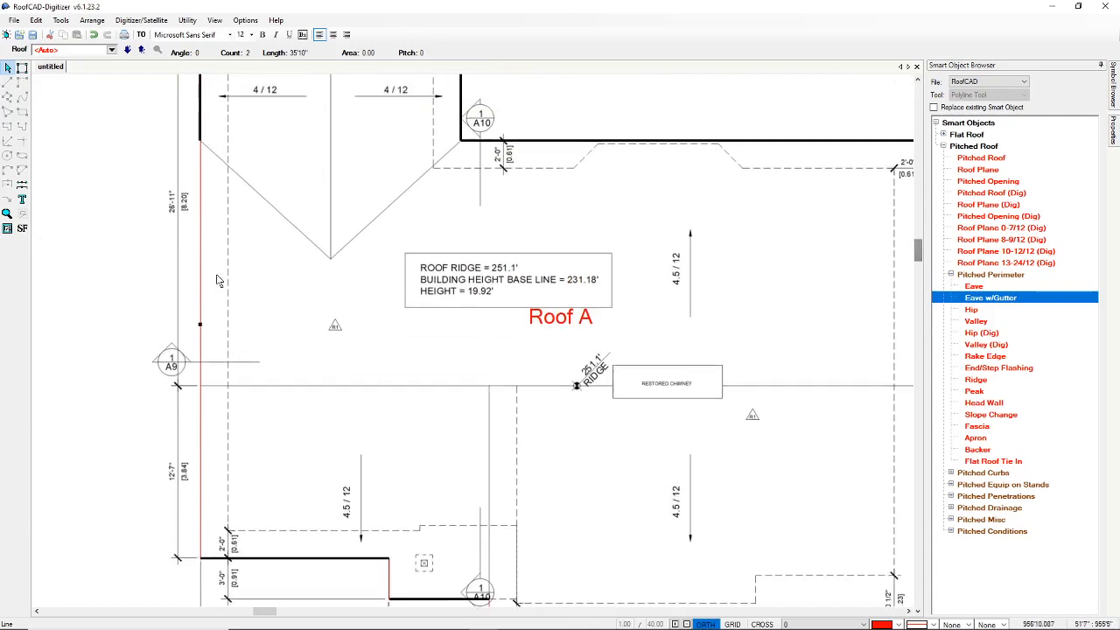
pyautogui.keyDown('shift'); pyautogui.click(200, 280); pyautogui.keyUp('shift')
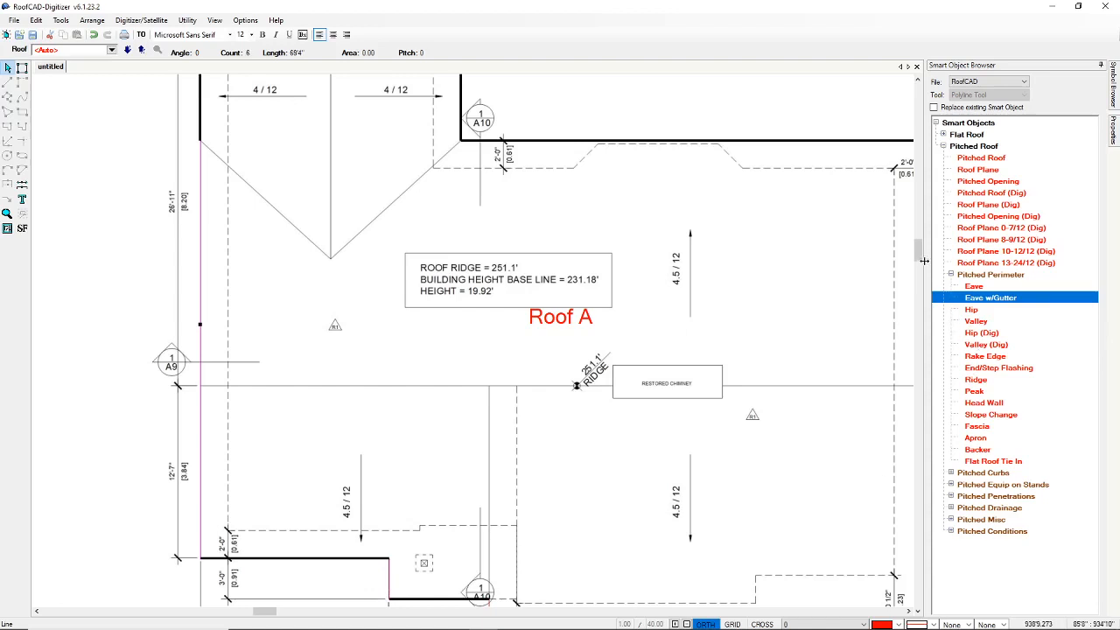
pyautogui.moveTo(918, 251); pyautogui.dragTo(918, 281)
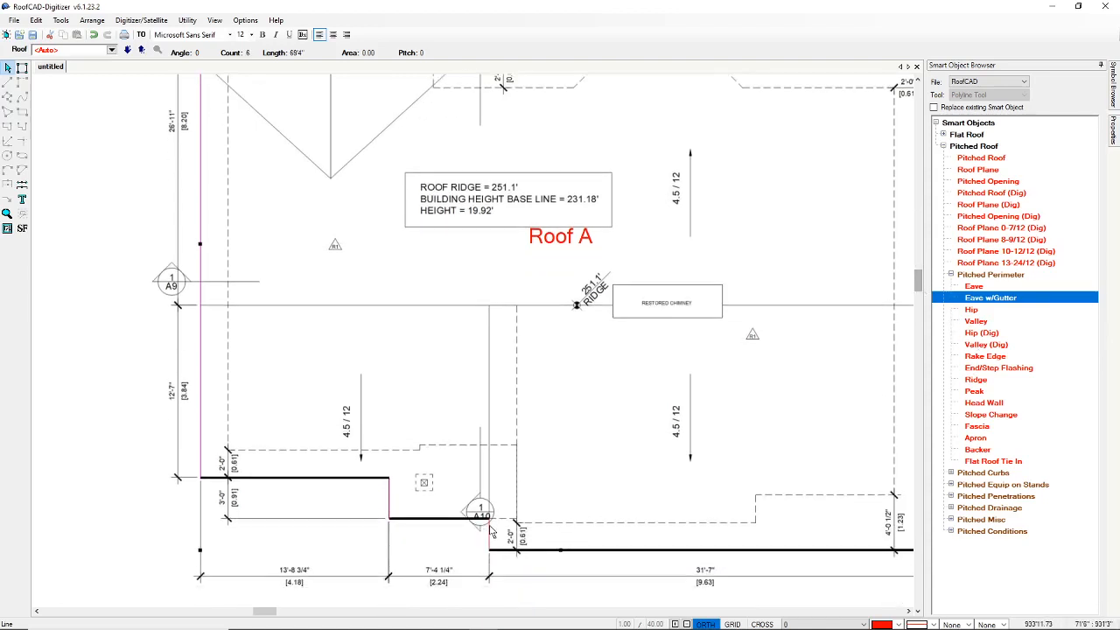
pyautogui.keyDown('shift'); pyautogui.click(490, 527); pyautogui.keyUp('shift')
pyautogui.doubleClick(984, 357)
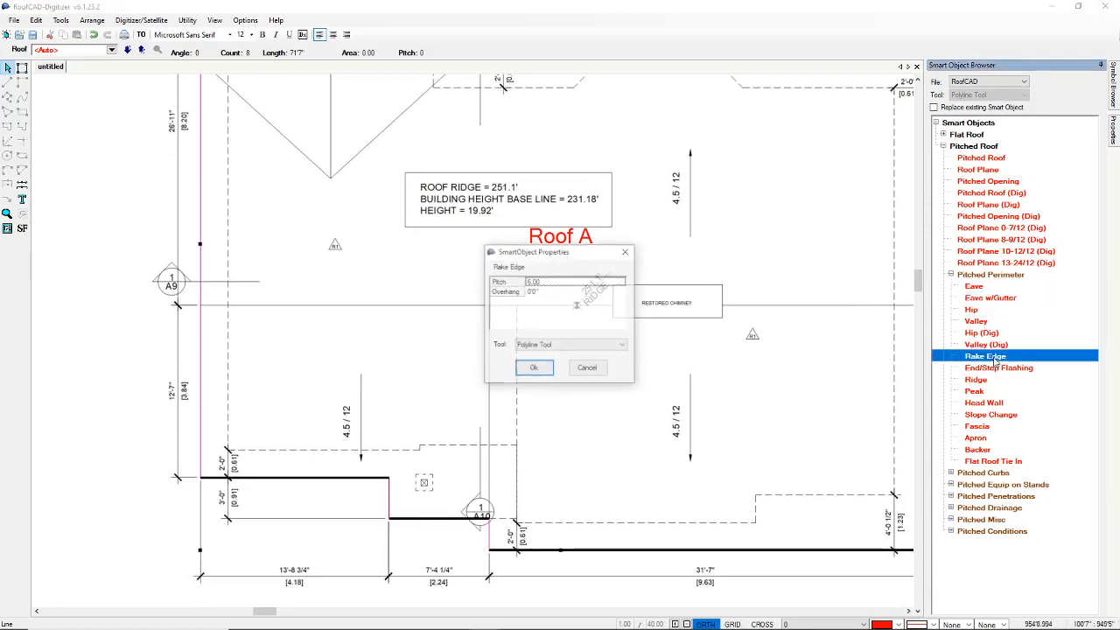
pyautogui.click(544, 281)
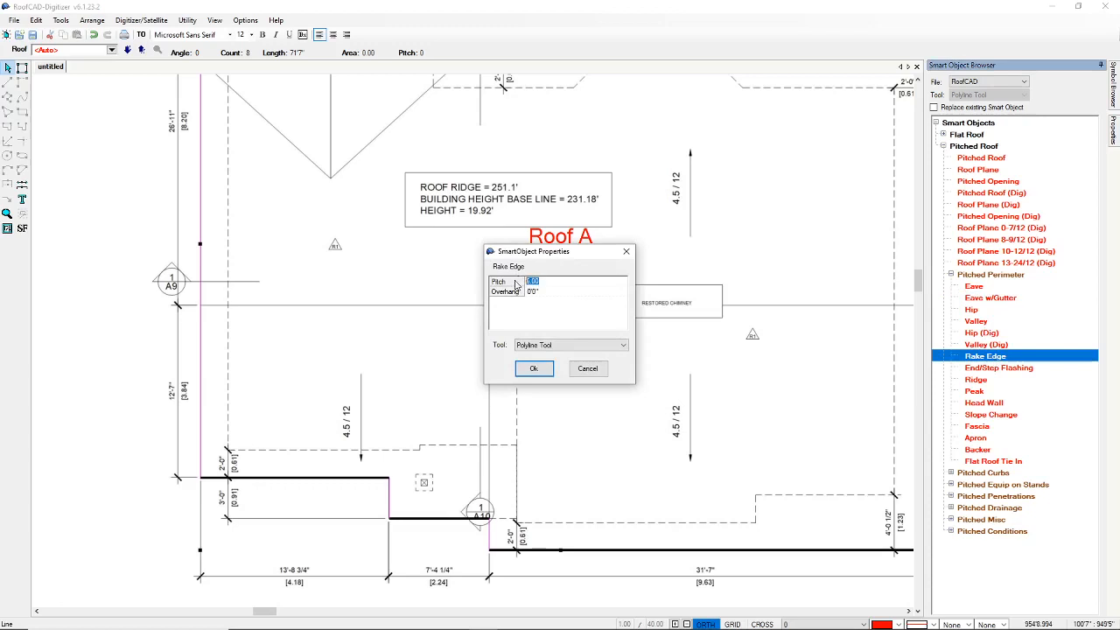
pyautogui.write('5')
pyautogui.press('Return')
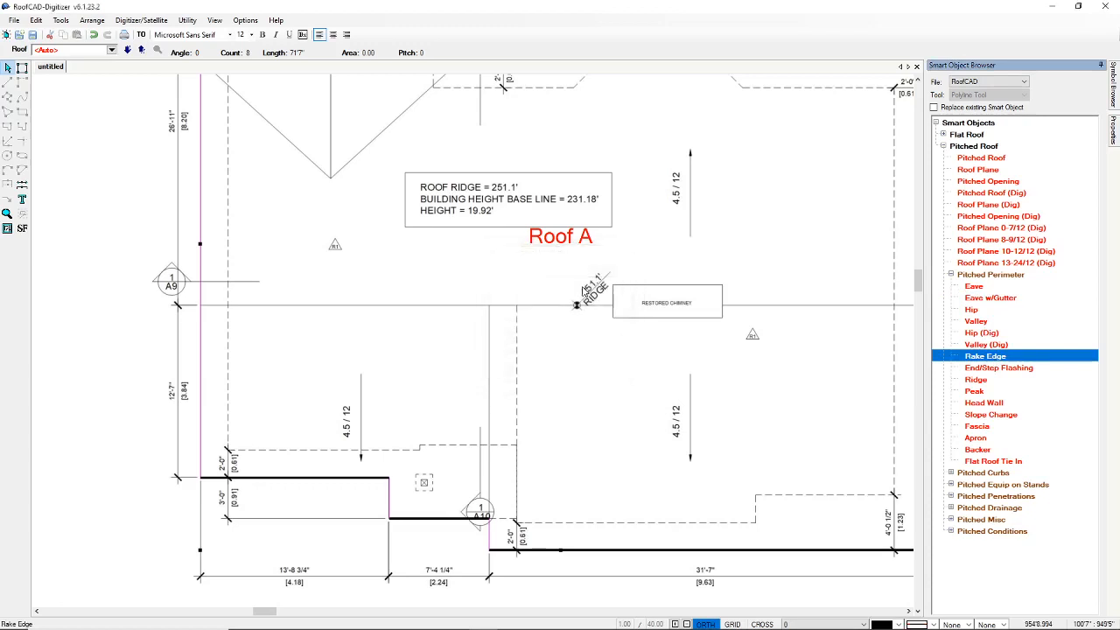
pyautogui.click(95, 186)
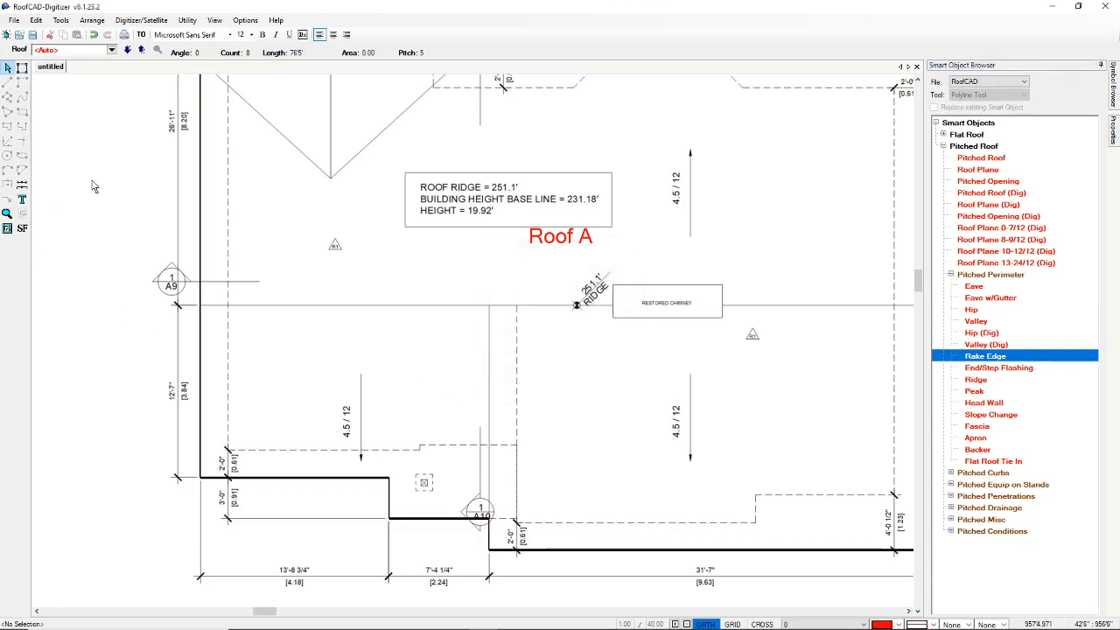
# - Assign Rake Edge with pitch 4 to the 19'-0" gable edge
pyautogui.moveTo(920, 258); pyautogui.dragTo(920, 170)
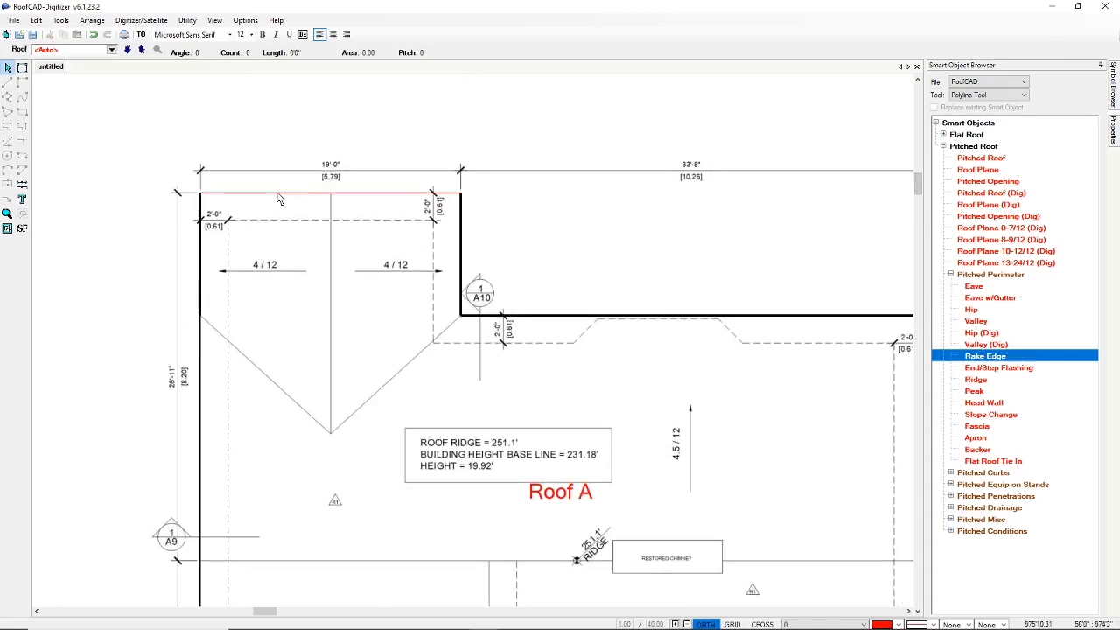
pyautogui.click(278, 194)
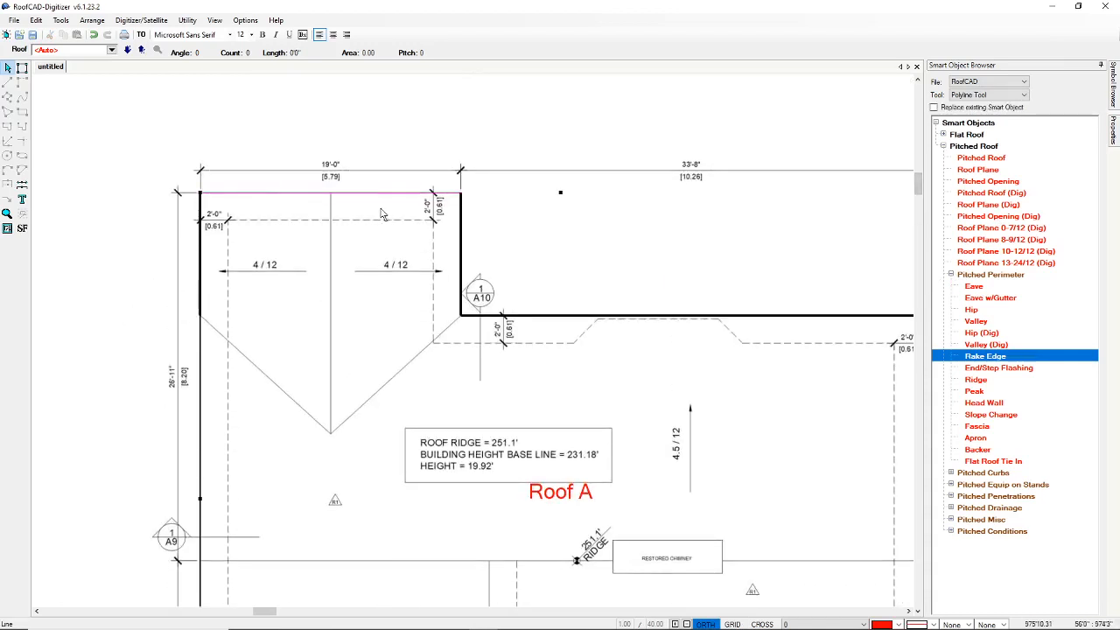
pyautogui.doubleClick(994, 357)
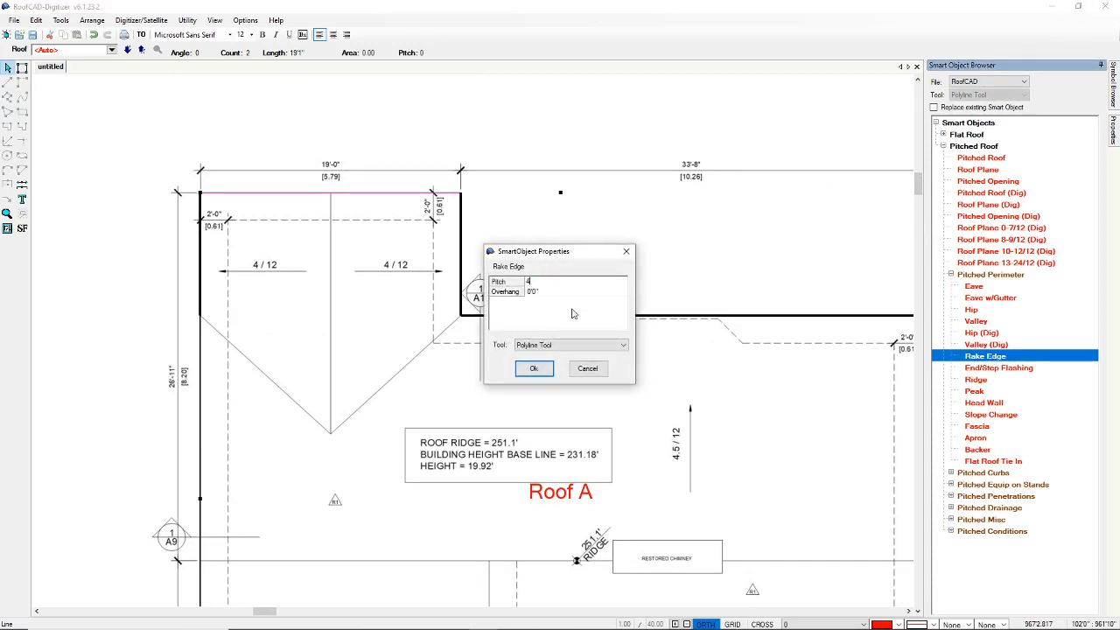
pyautogui.click(534, 368)
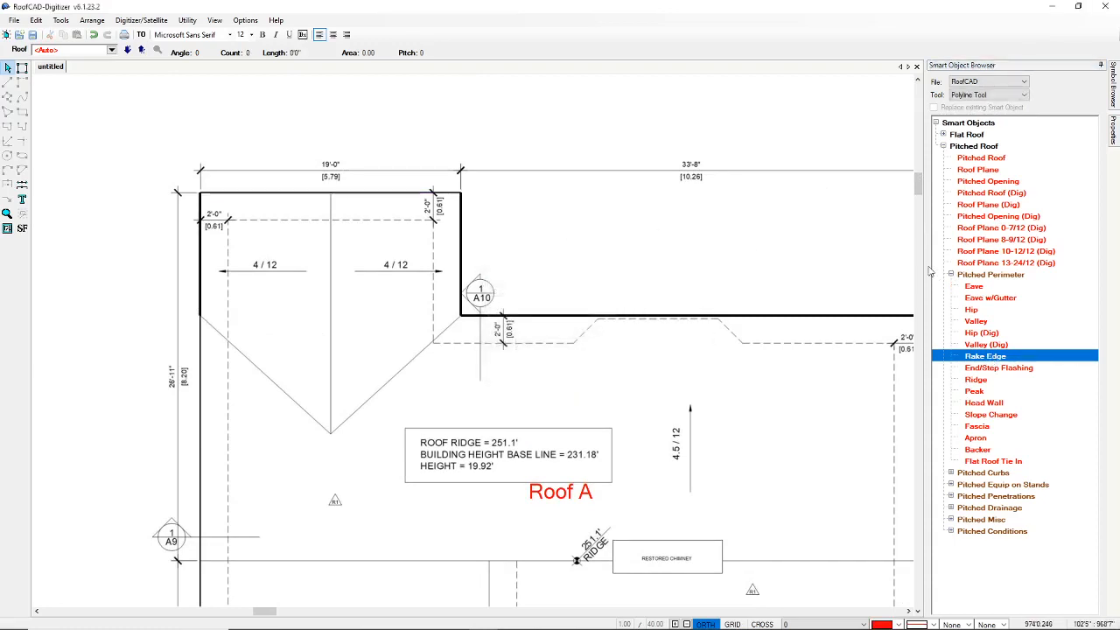
# - Draw a Ridge about 30'2" long with the Line tool from Roof A's left edge to the restored chimney
pyautogui.moveTo(920, 190)
pyautogui.mouseDown()
pyautogui.moveTo(932, 275)
pyautogui.moveTo(960, 254)
pyautogui.mouseUp()
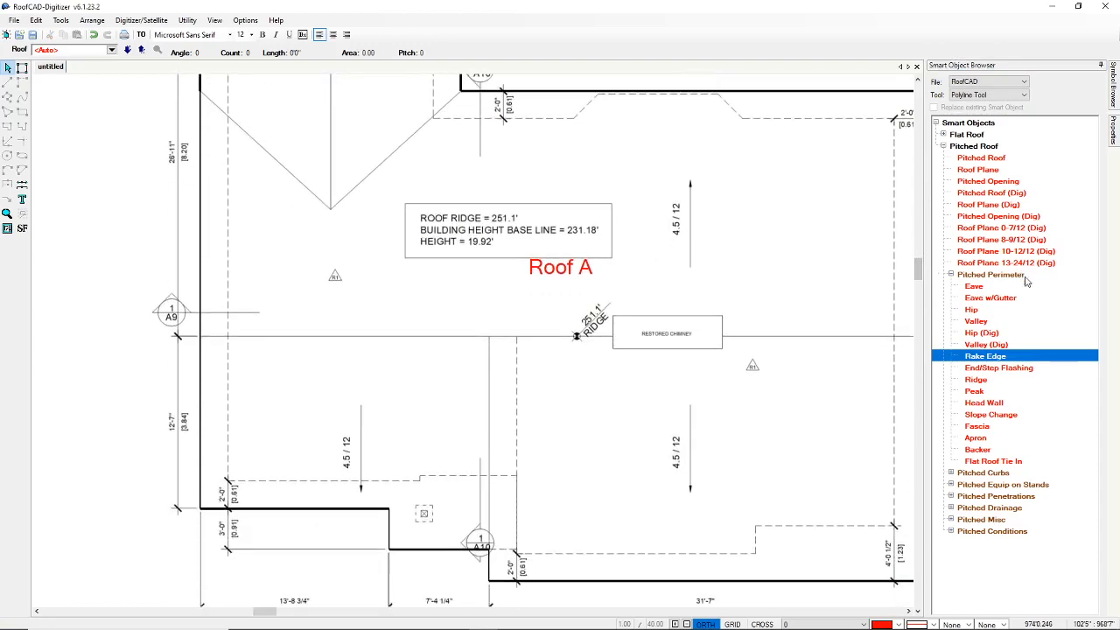
pyautogui.click(983, 382)
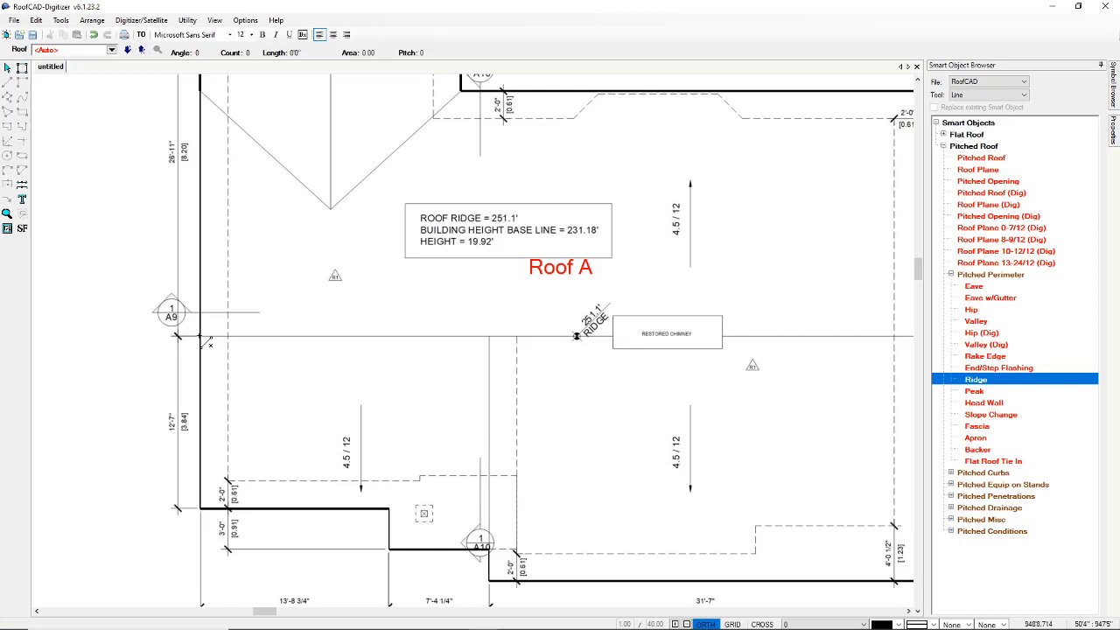
pyautogui.click(973, 96)
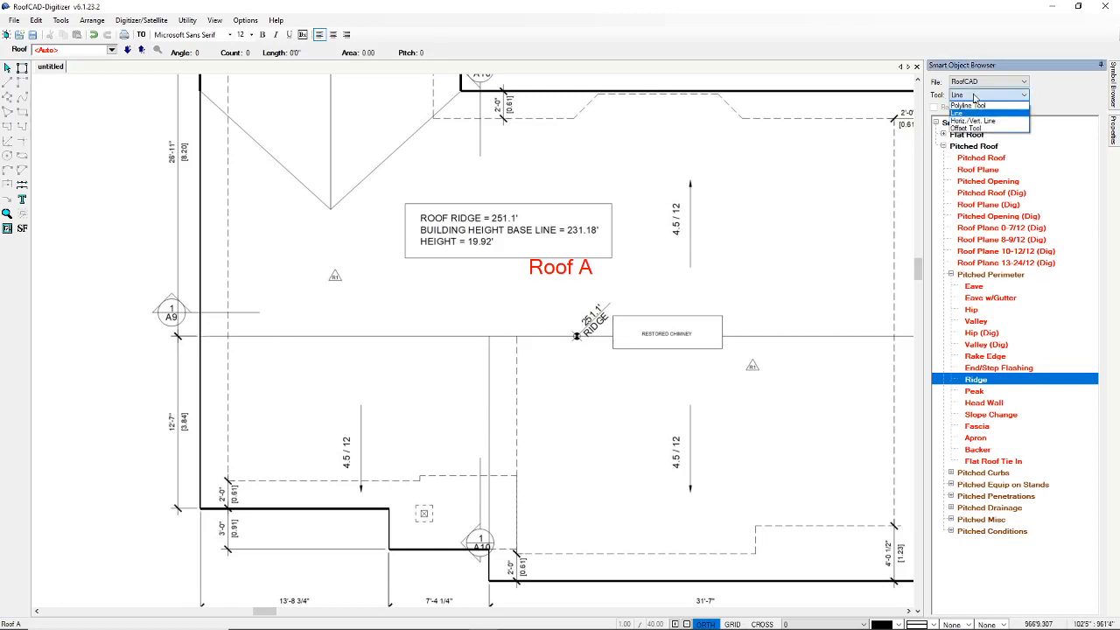
pyautogui.click(970, 114)
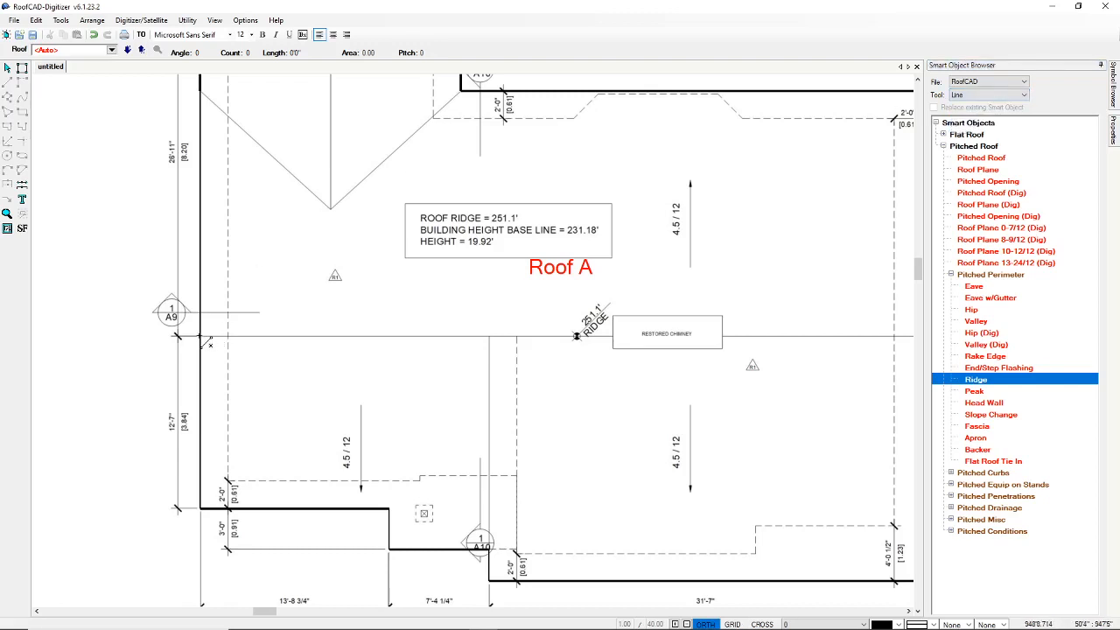
pyautogui.moveTo(201, 337); pyautogui.dragTo(618, 348)
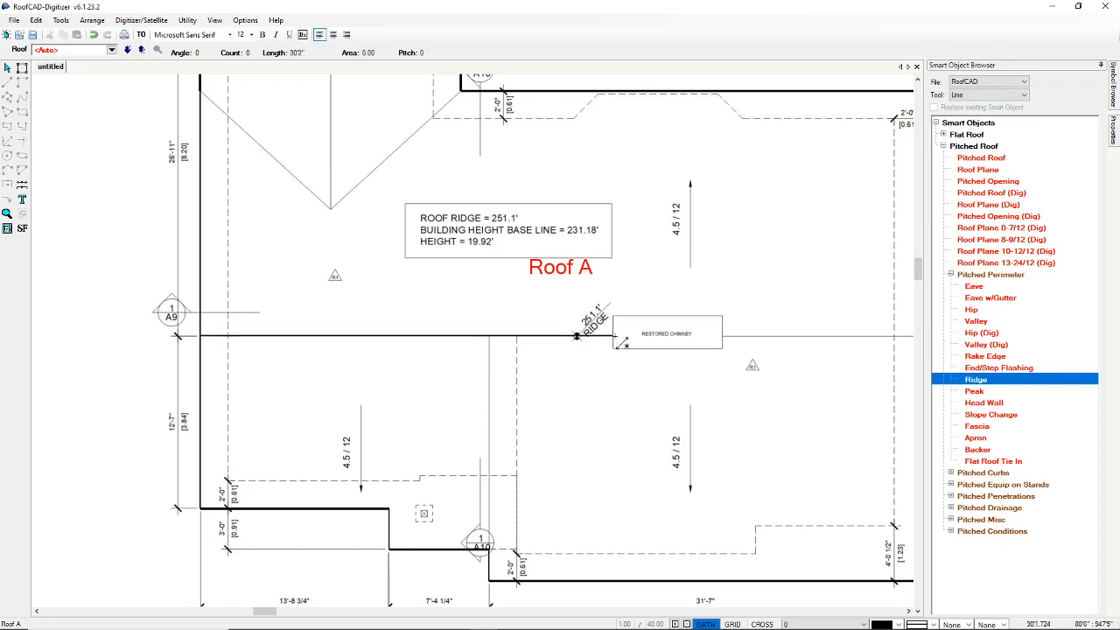
# - Draw a second Ridge about 14'6" long from the chimney's far side to the 35'-10" roof edge
pyautogui.click(996, 381)
pyautogui.moveTo(723, 338)
pyautogui.mouseDown()
pyautogui.moveTo(878, 427)
pyautogui.moveTo(722, 581)
pyautogui.mouseUp()
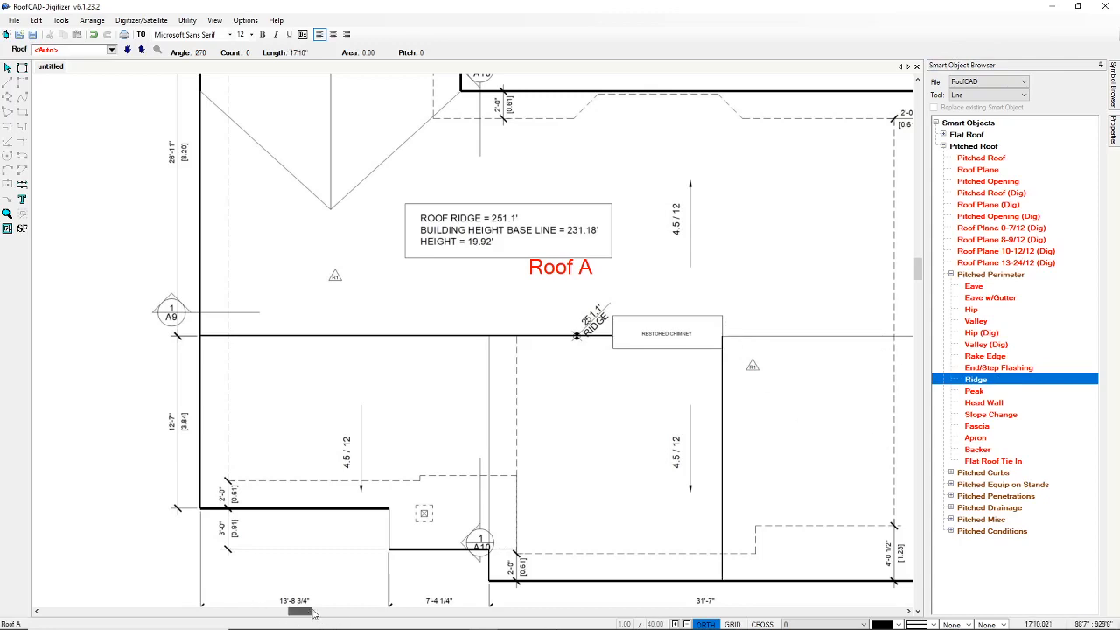
pyautogui.moveTo(313, 614); pyautogui.dragTo(342, 614)
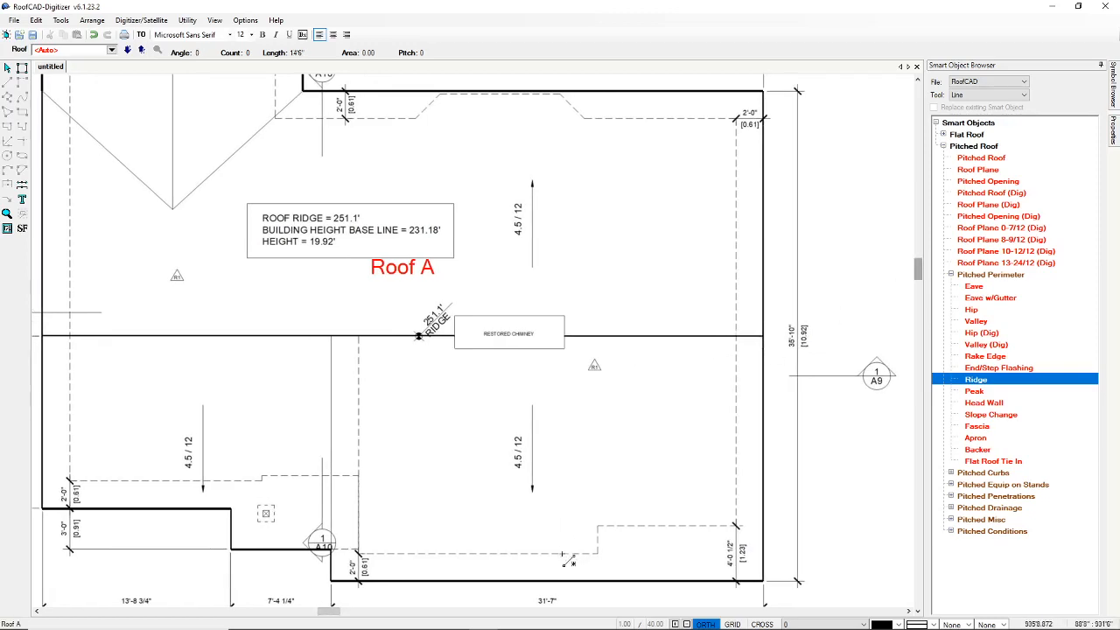
# - Draw the gable's Ridge, about 17'7" long, from the valley intersection up to the 19'-0" edge
pyautogui.moveTo(324, 612); pyautogui.dragTo(243, 613)
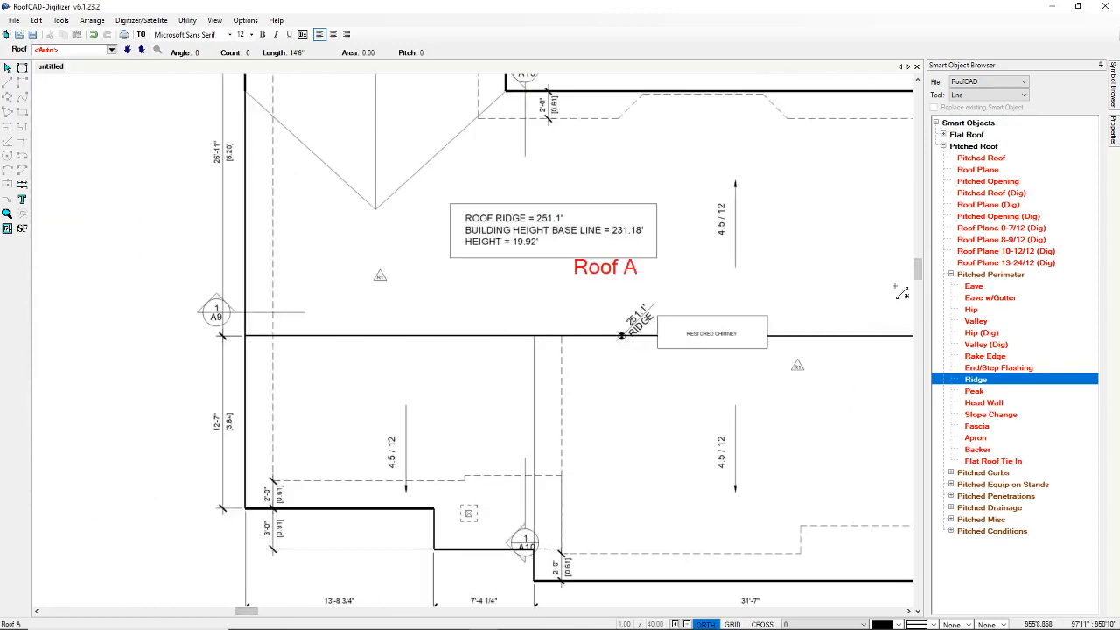
pyautogui.moveTo(917, 269); pyautogui.dragTo(917, 207)
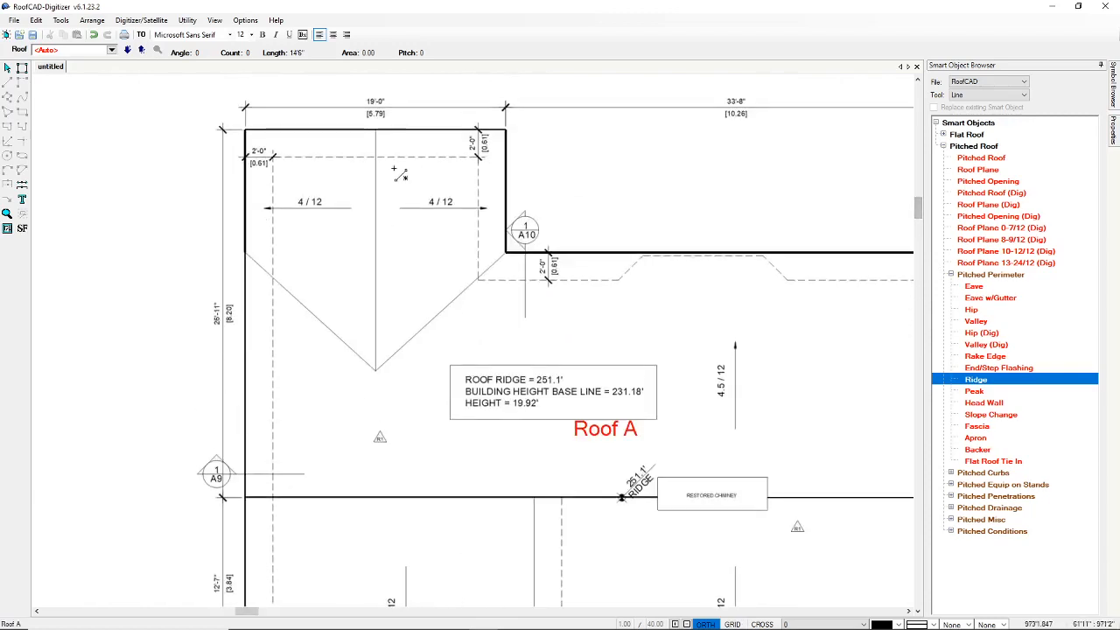
pyautogui.click(375, 369)
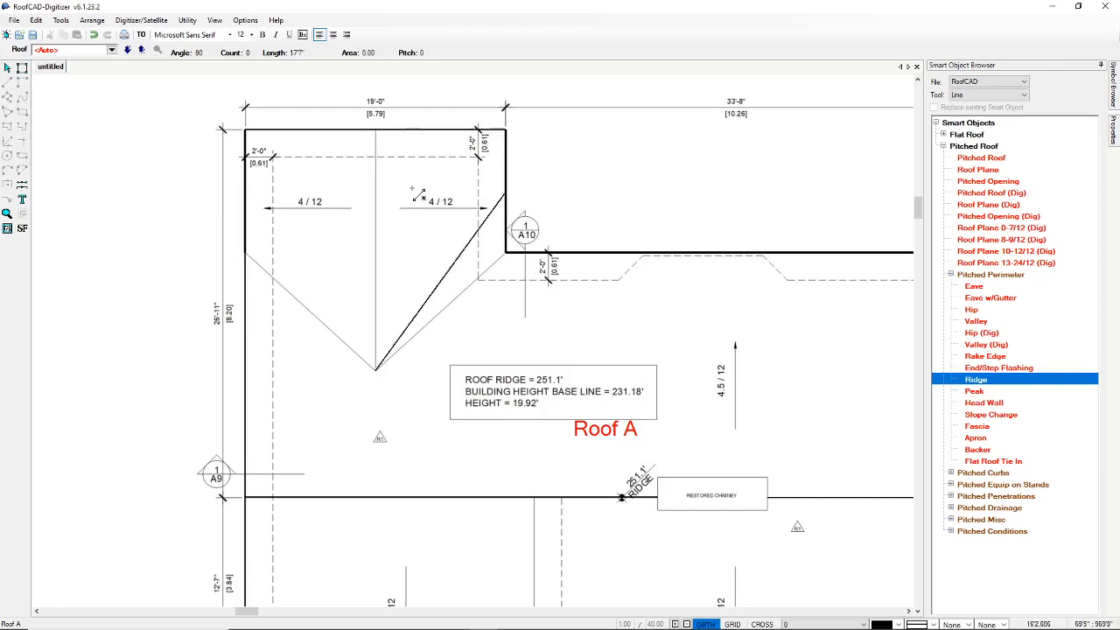
pyautogui.click(377, 129)
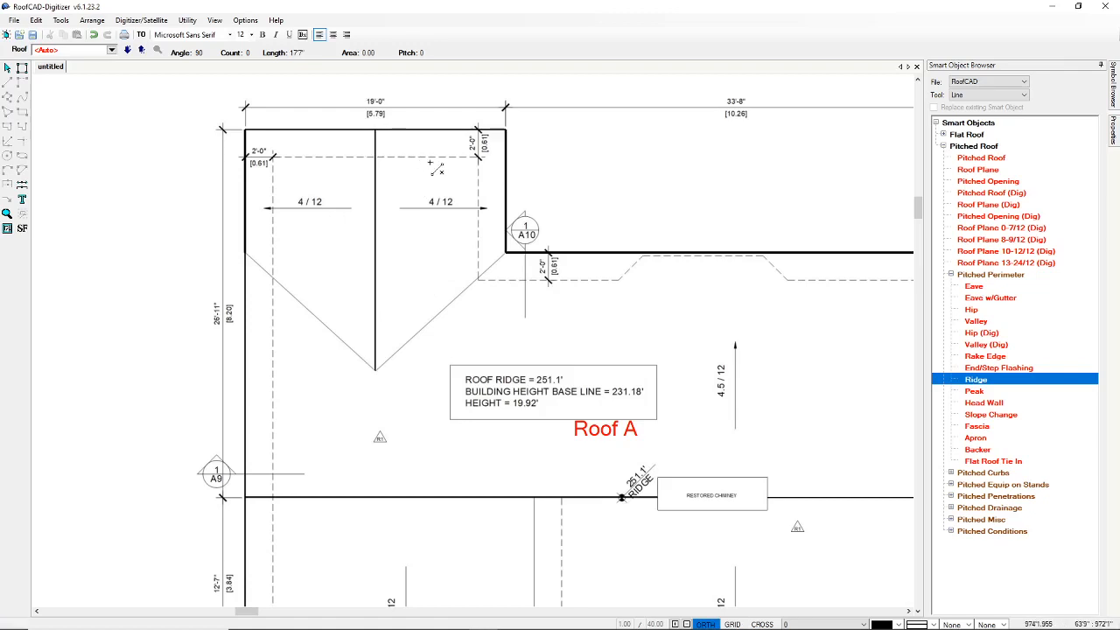
# - Draw both gable valleys, each about 12'10" long, as Valley (Dig) lines with adjoining roof pitches of 4.5 and 4
pyautogui.click(985, 345)
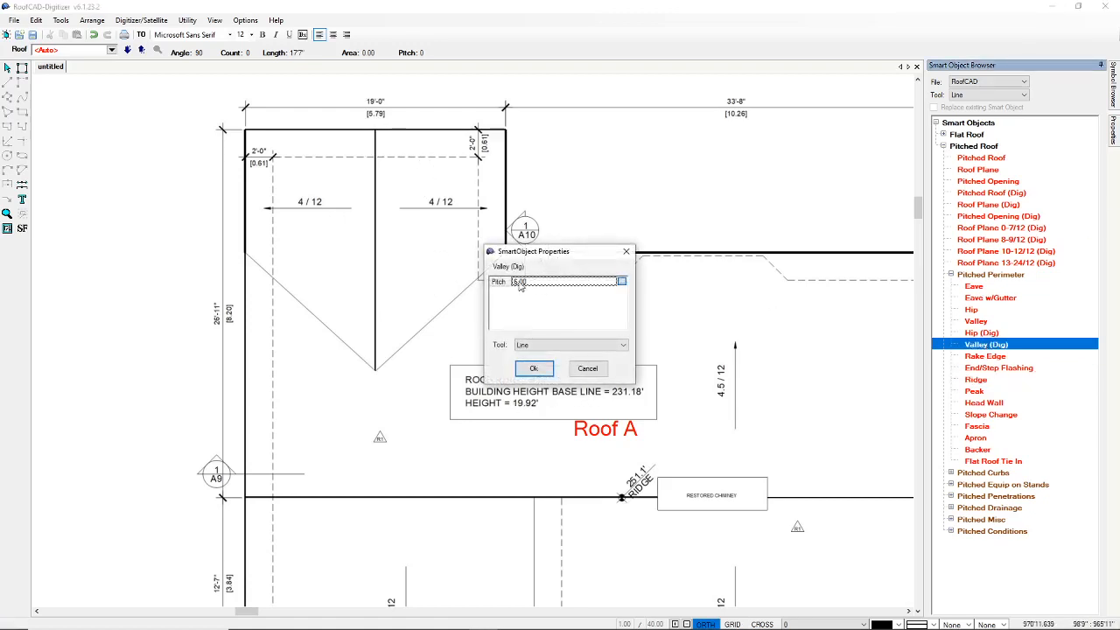
pyautogui.click(621, 281)
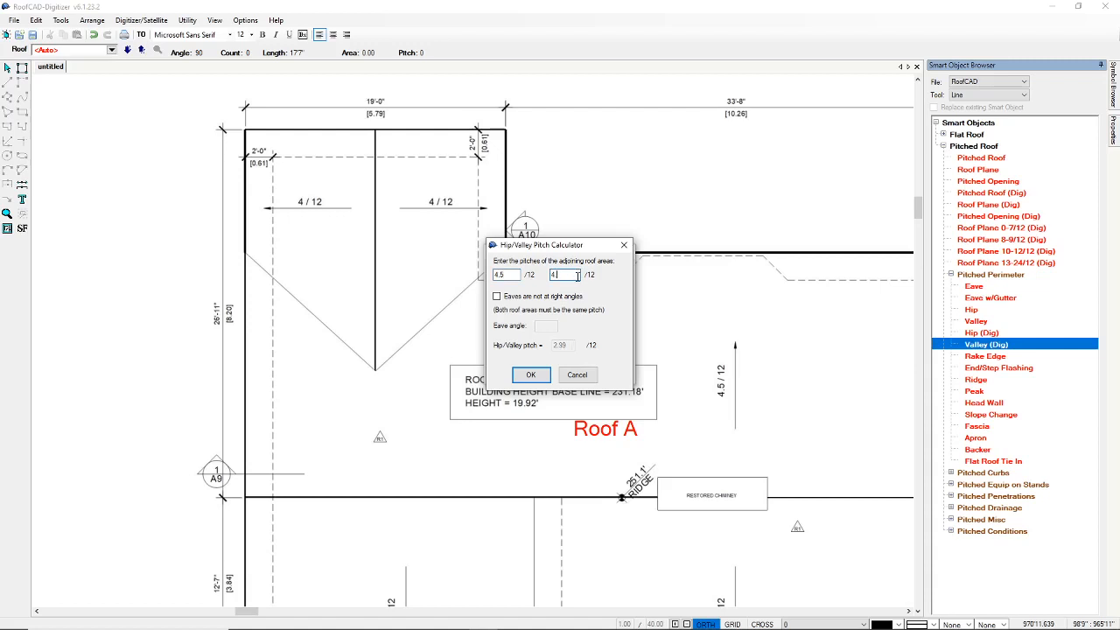
pyautogui.click(542, 380)
pyautogui.click(533, 374)
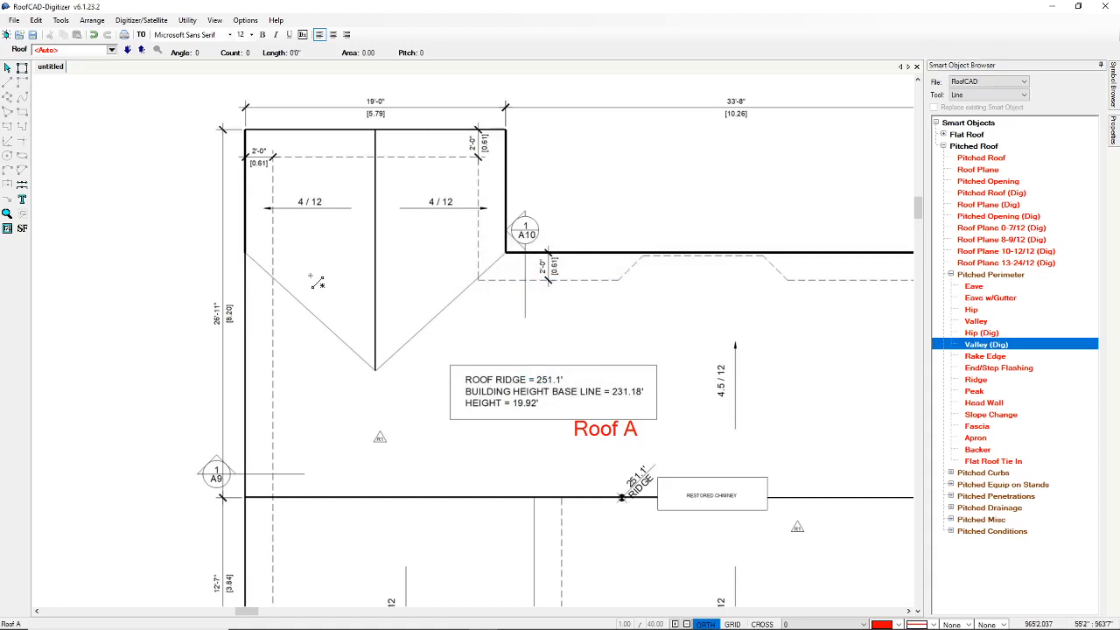
pyautogui.click(246, 254)
pyautogui.click(375, 369)
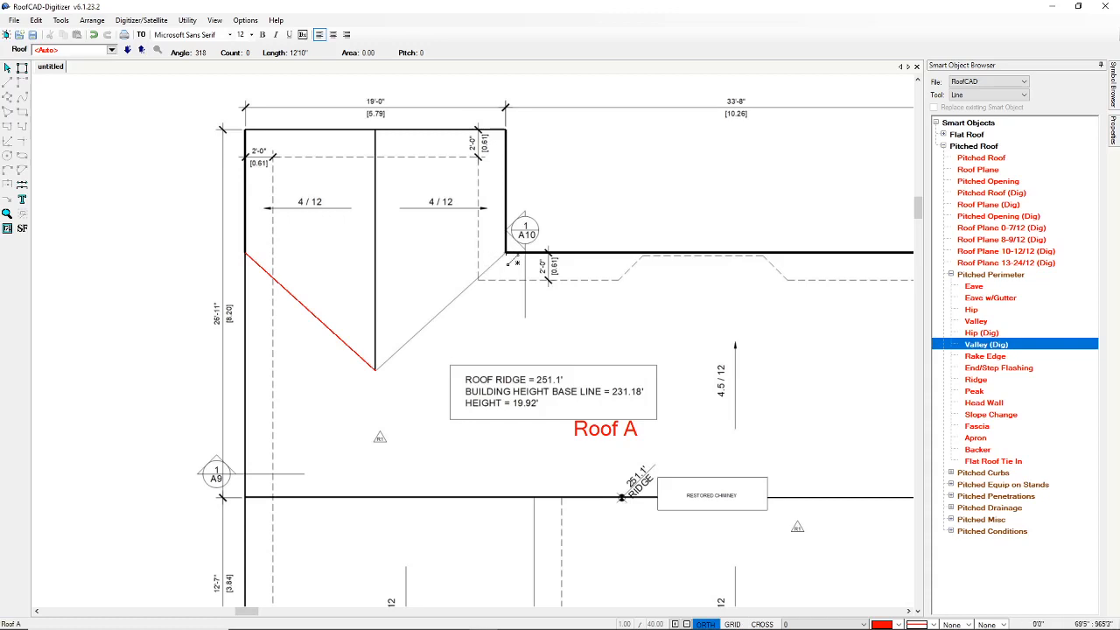
pyautogui.click(507, 255)
pyautogui.click(375, 369)
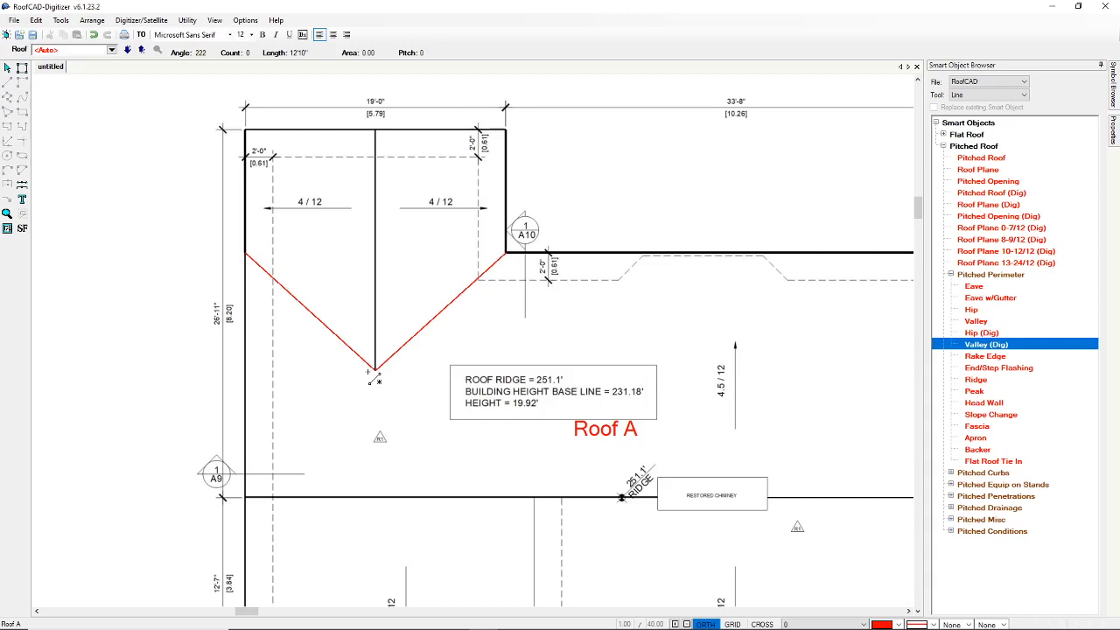
pyautogui.click(7, 67)
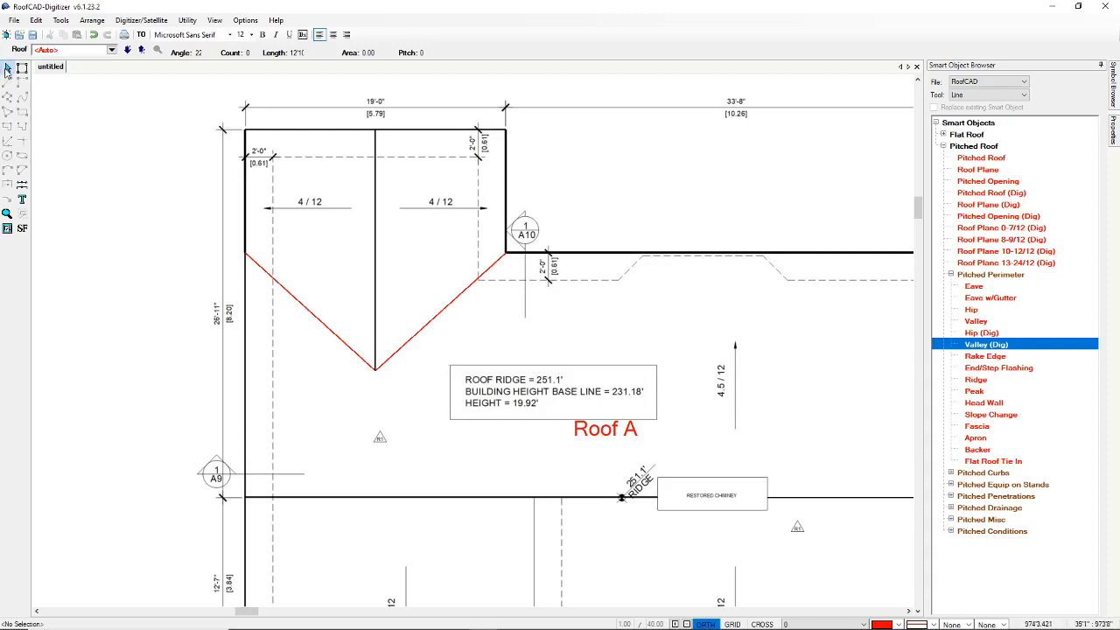
# - Switch to the plan PDF in Acrobat Reader and examine the roof slopes on the proposed south elevation
pyautogui.moveTo(917, 210)
pyautogui.mouseDown()
pyautogui.moveTo(935, 289)
pyautogui.moveTo(928, 318)
pyautogui.mouseUp()
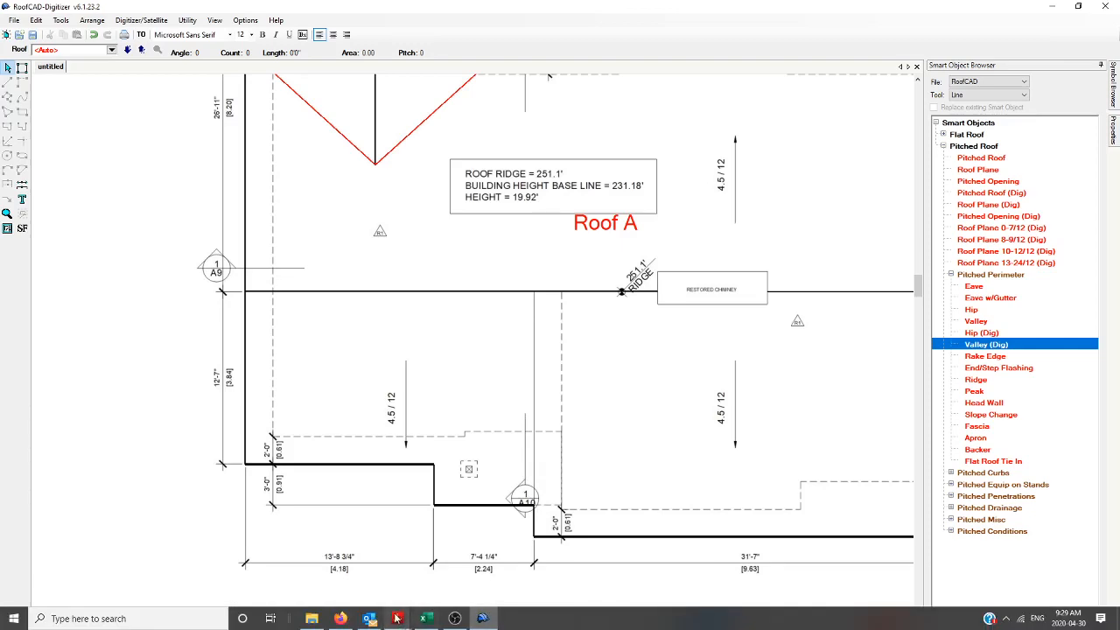
pyautogui.moveTo(401, 621)
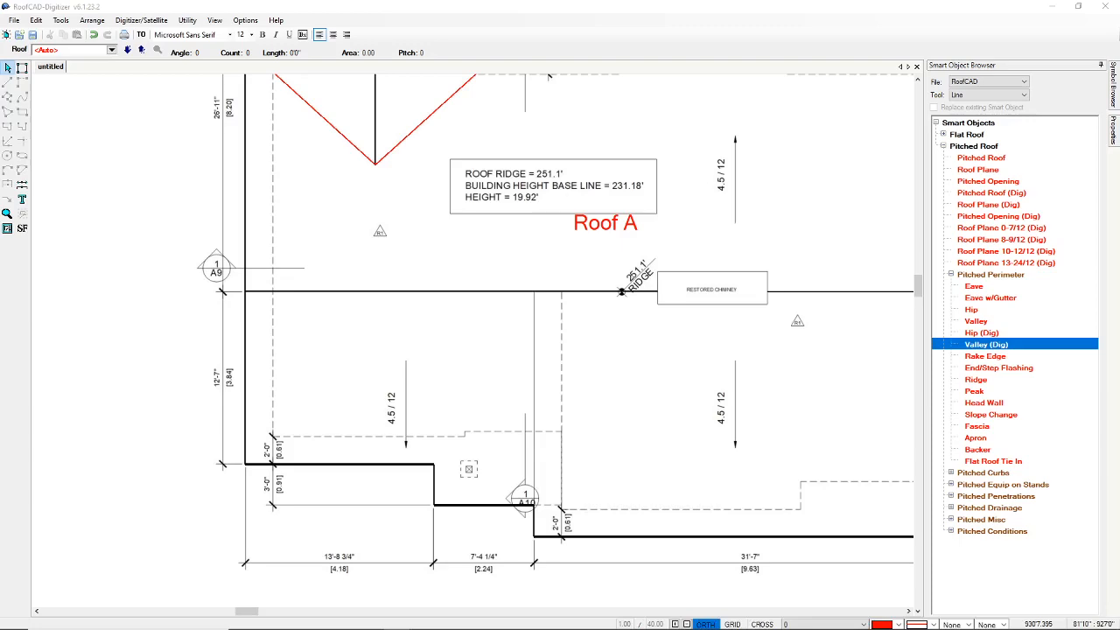
pyautogui.moveTo(966, 122); pyautogui.dragTo(570, 107)
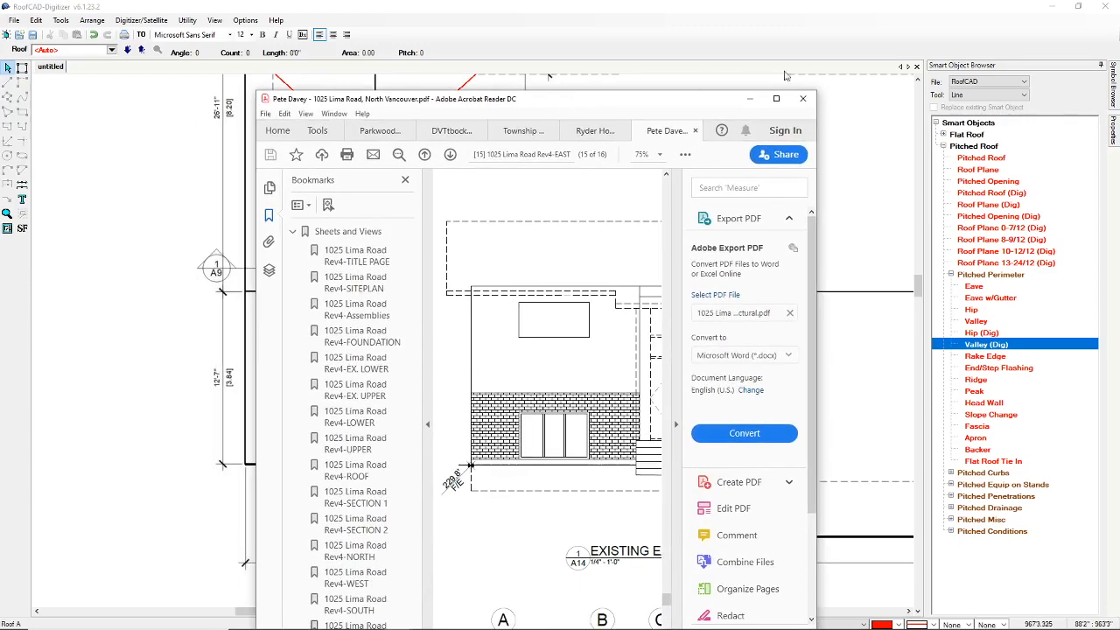
pyautogui.click(784, 99)
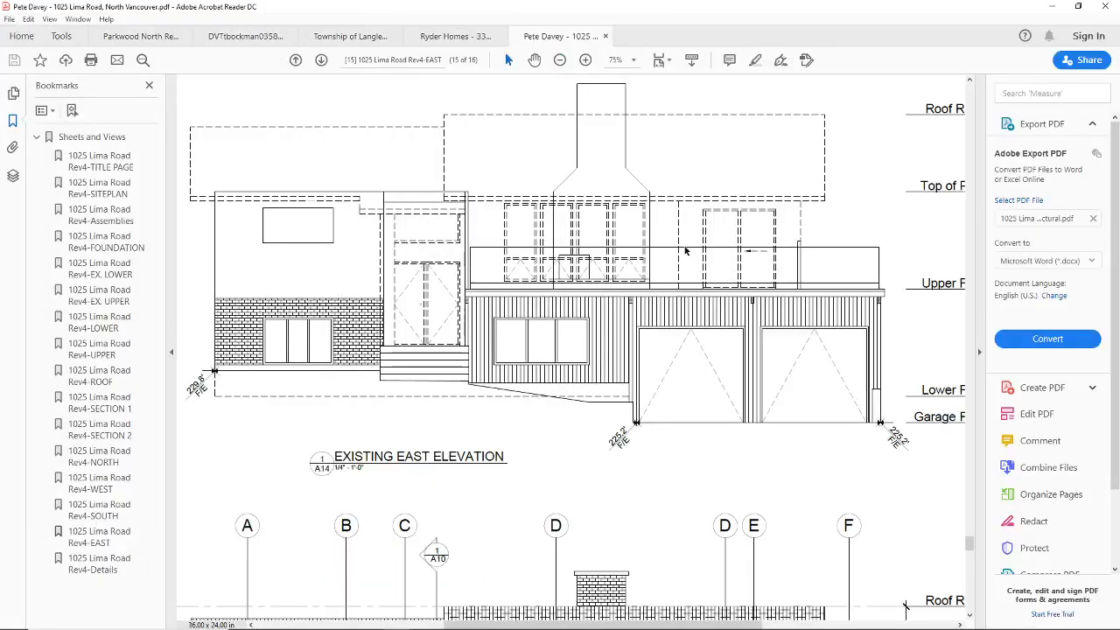
pyautogui.scroll(5, 945, 478)
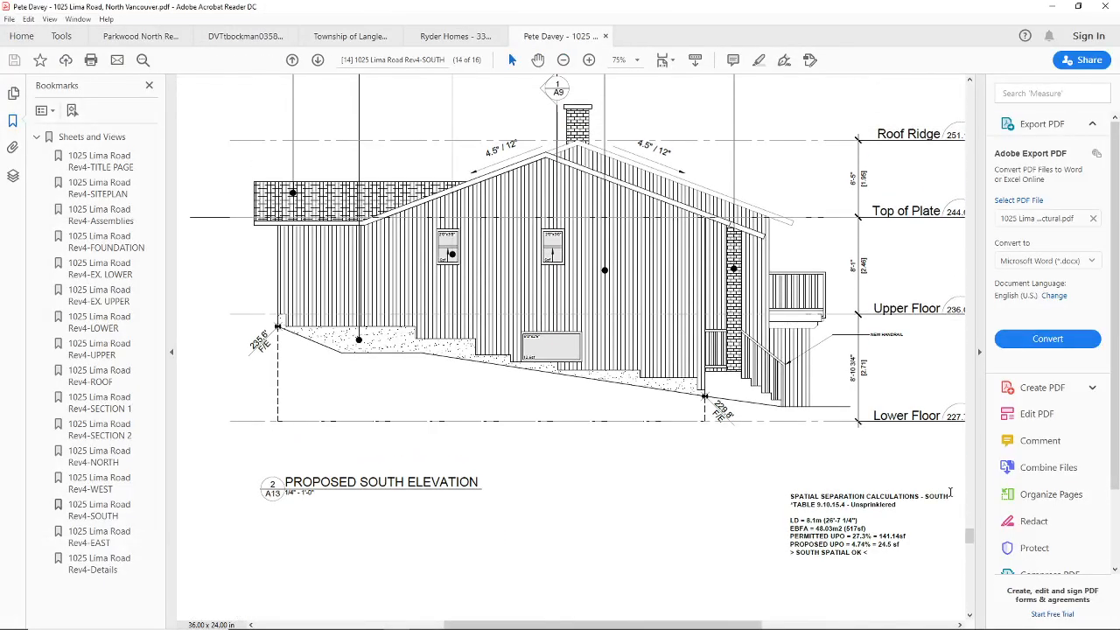
pyautogui.scroll(1, 945, 478)
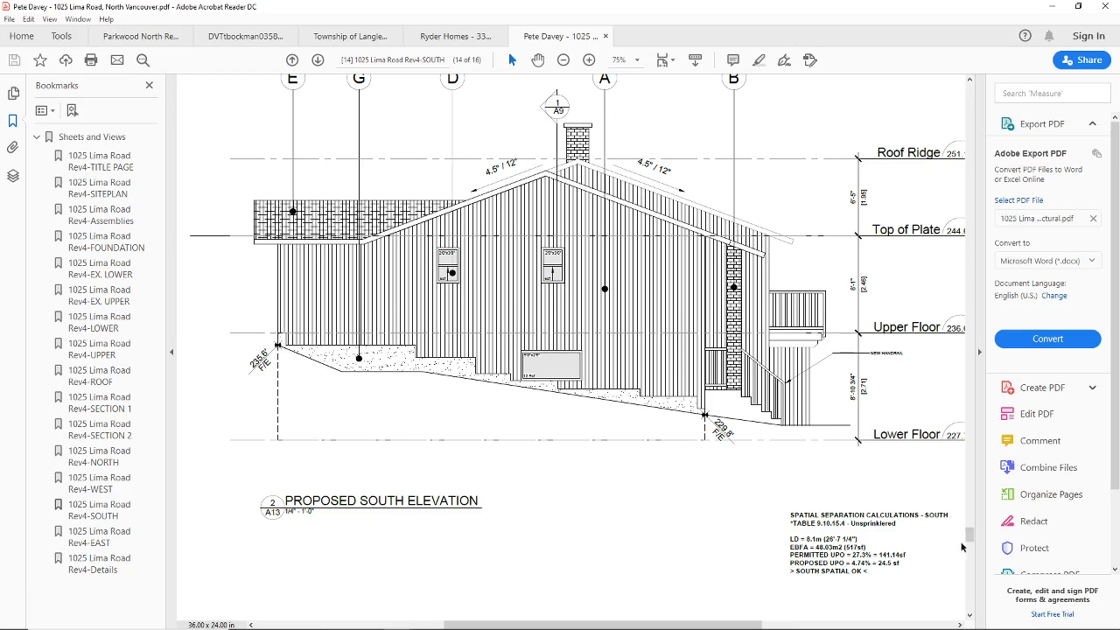
# - Browse the remaining elevation sheets and examine where the roof sections meet on the proposed east elevation
pyautogui.moveTo(611, 623); pyautogui.dragTo(593, 593)
pyautogui.moveTo(965, 527); pyautogui.dragTo(987, 459)
pyautogui.hotkey('ctrl', '0')
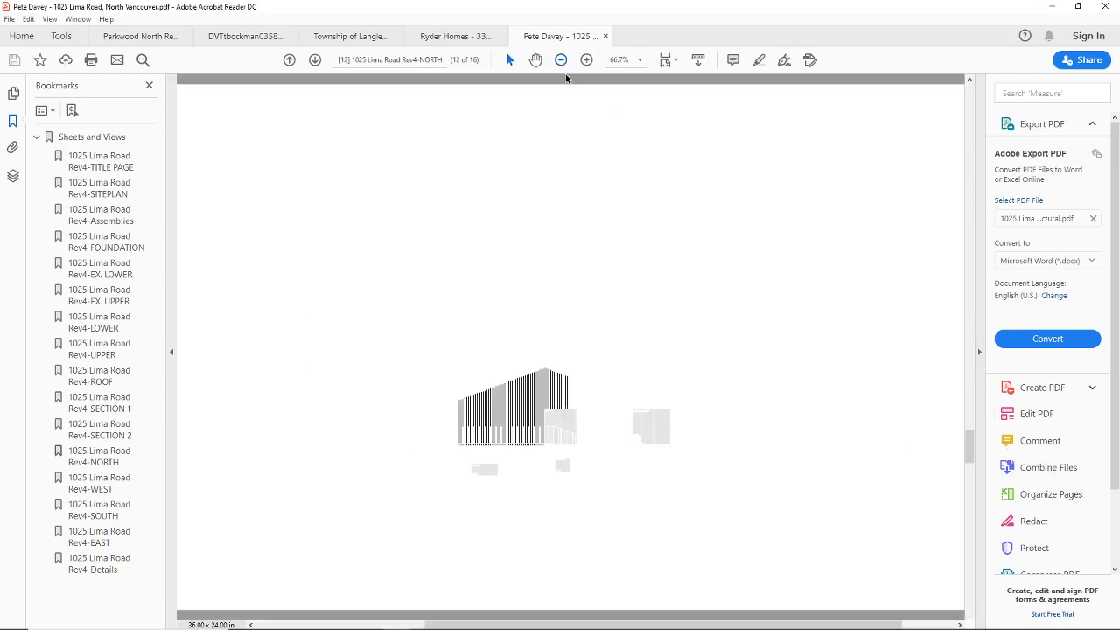
pyautogui.scroll(-3, 628, 402)
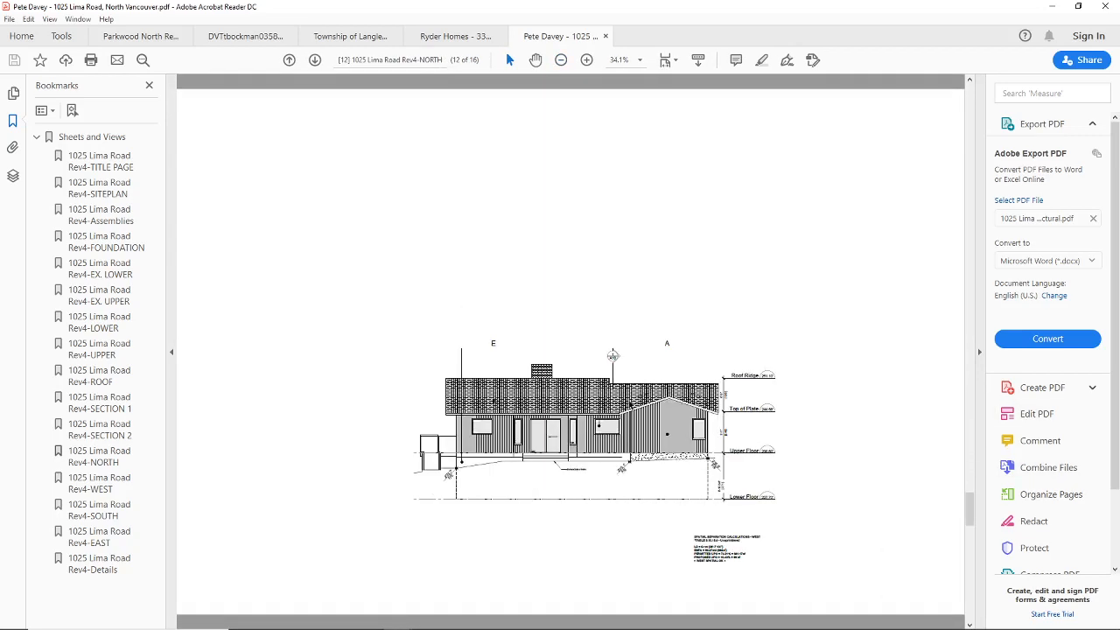
pyautogui.scroll(-3, 628, 402)
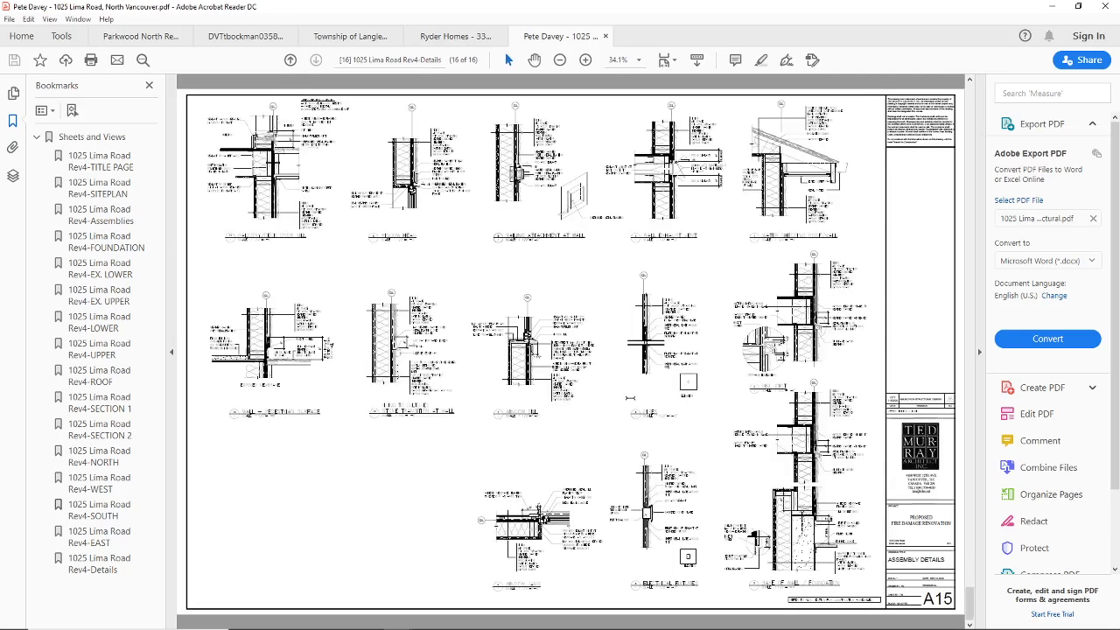
pyautogui.scroll(-3, 628, 402)
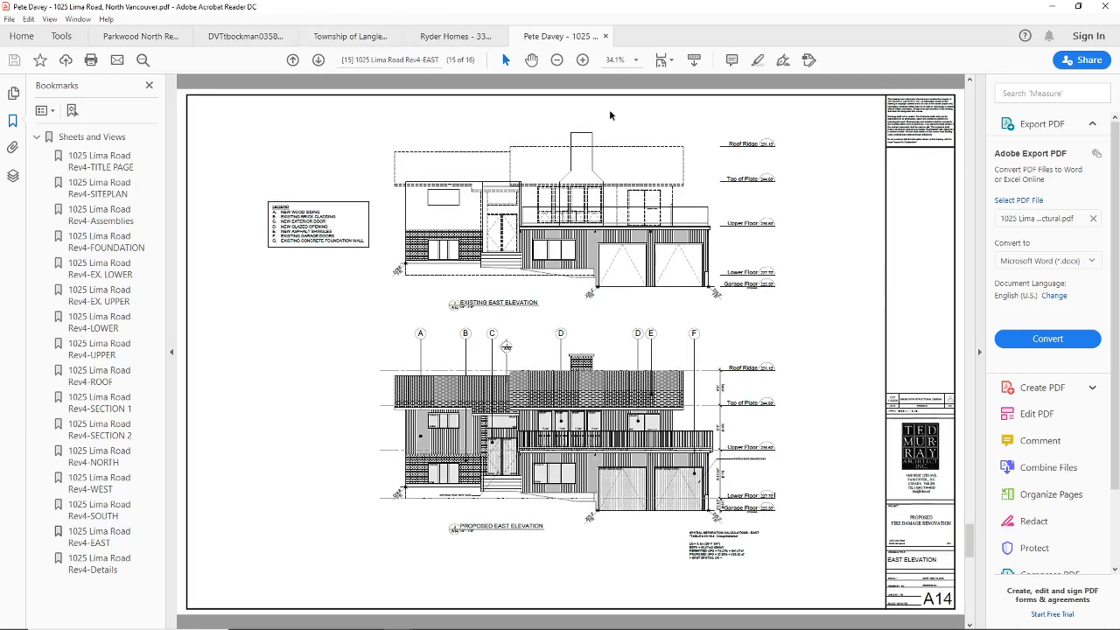
pyautogui.click(583, 61)
pyautogui.scroll(-3, 826, 402)
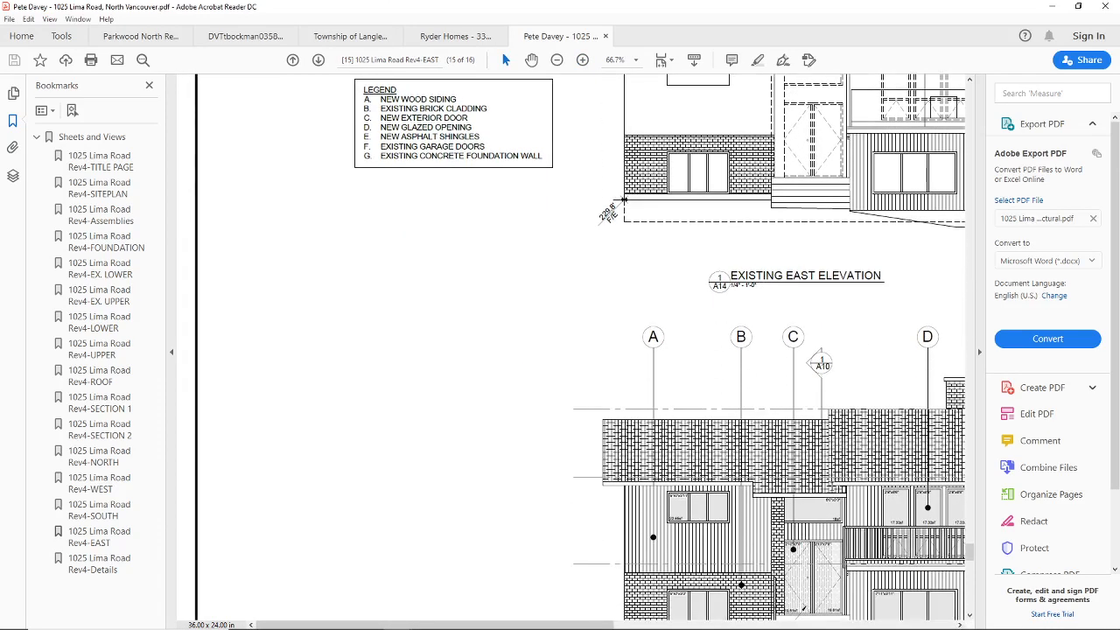
pyautogui.scroll(-1, 868, 522)
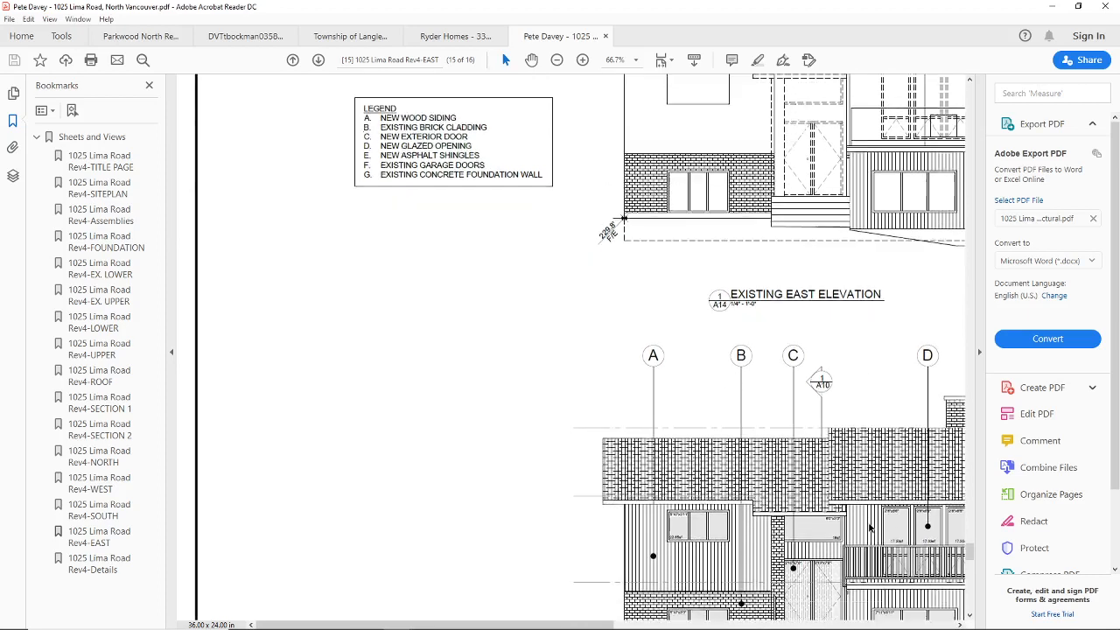
pyautogui.moveTo(582, 622); pyautogui.dragTo(683, 621)
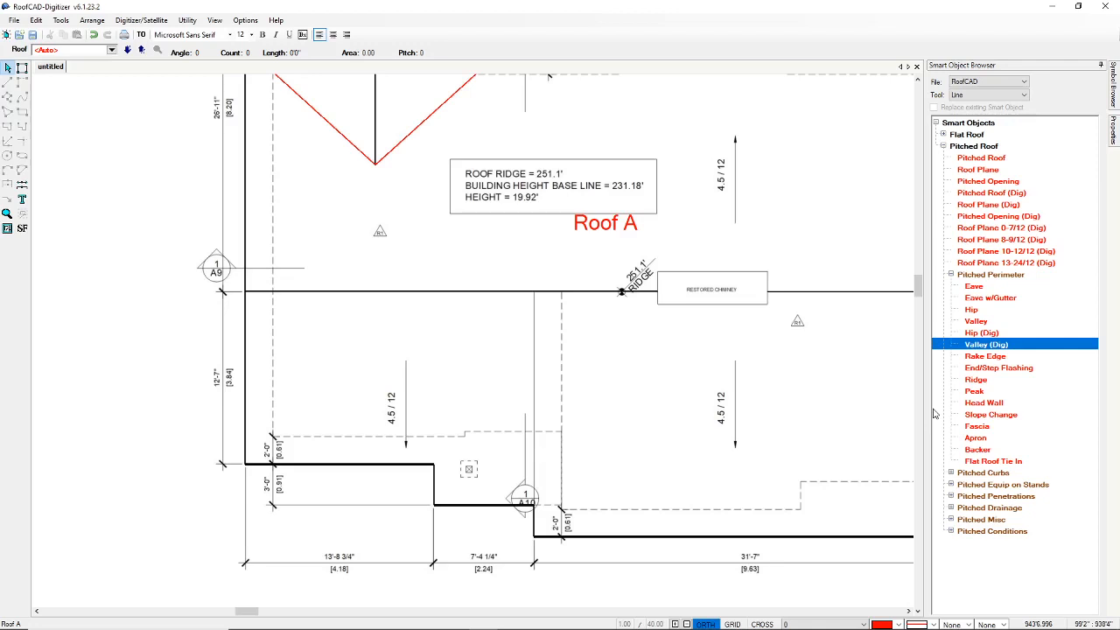
# - Draw a Rake Edge line at 4.5 pitch, about 15'8" long, from the eave corner beside section marker A10 up to the main ridge
pyautogui.doubleClick(996, 357)
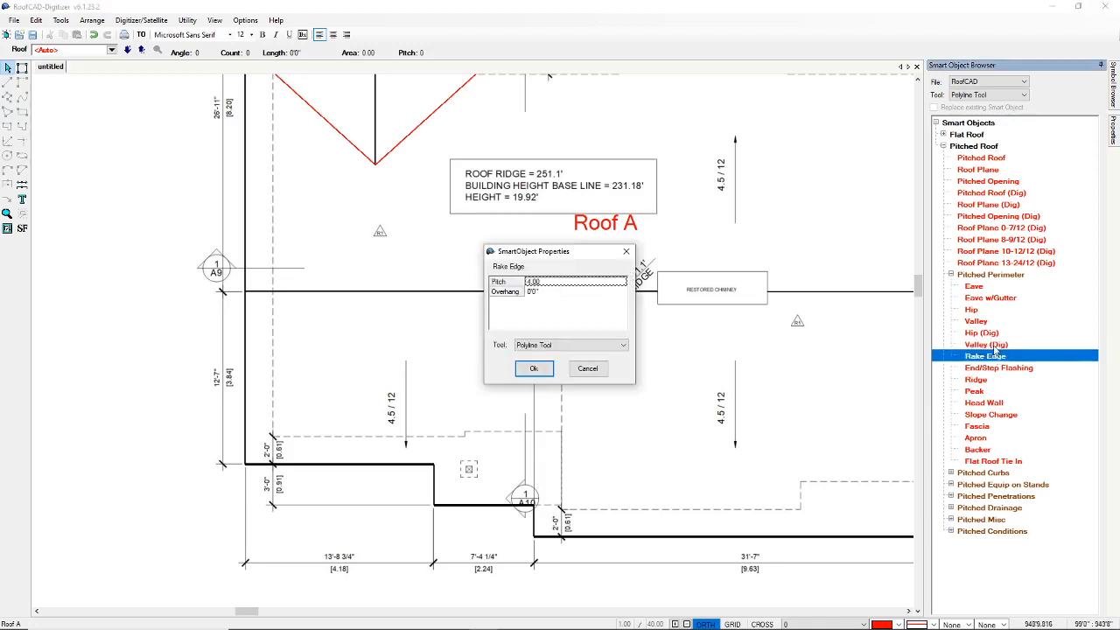
pyautogui.write('4')
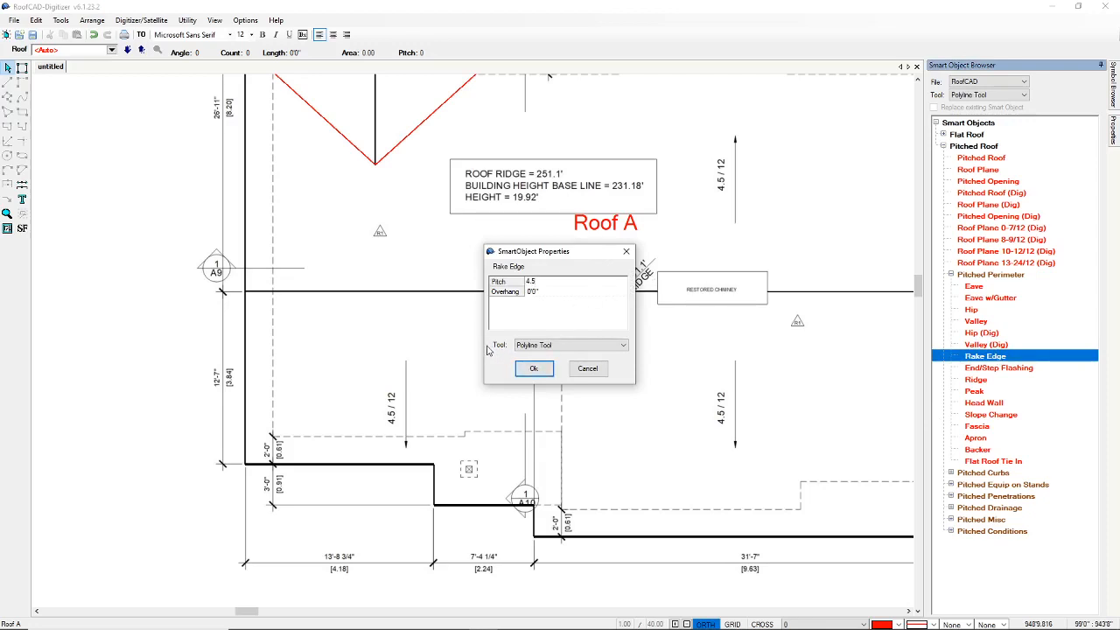
pyautogui.click(584, 349)
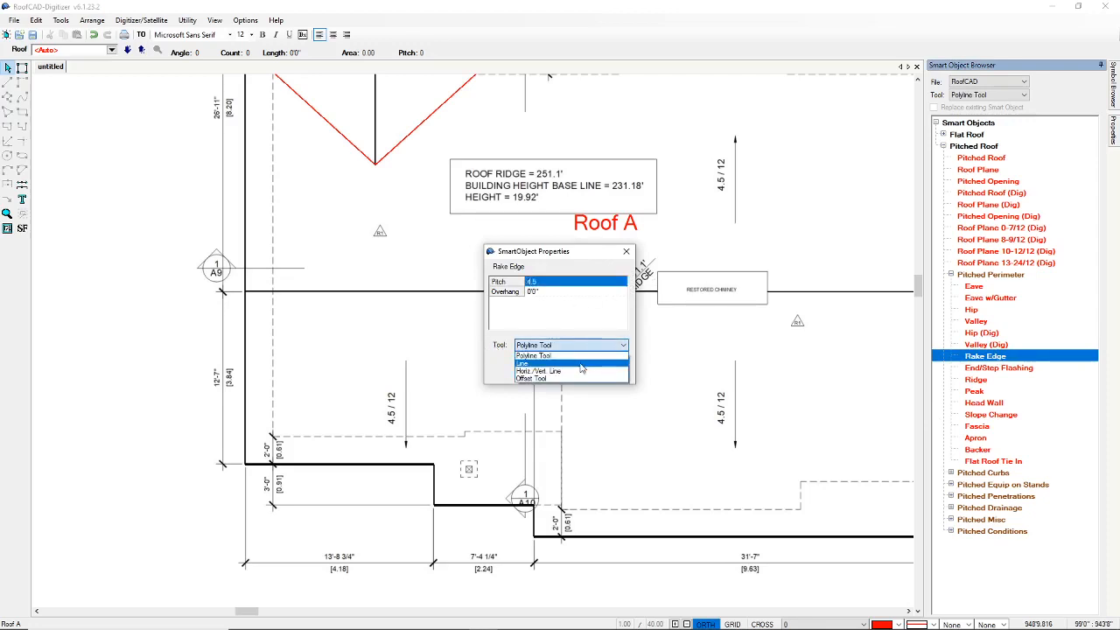
pyautogui.click(584, 360)
pyautogui.click(534, 369)
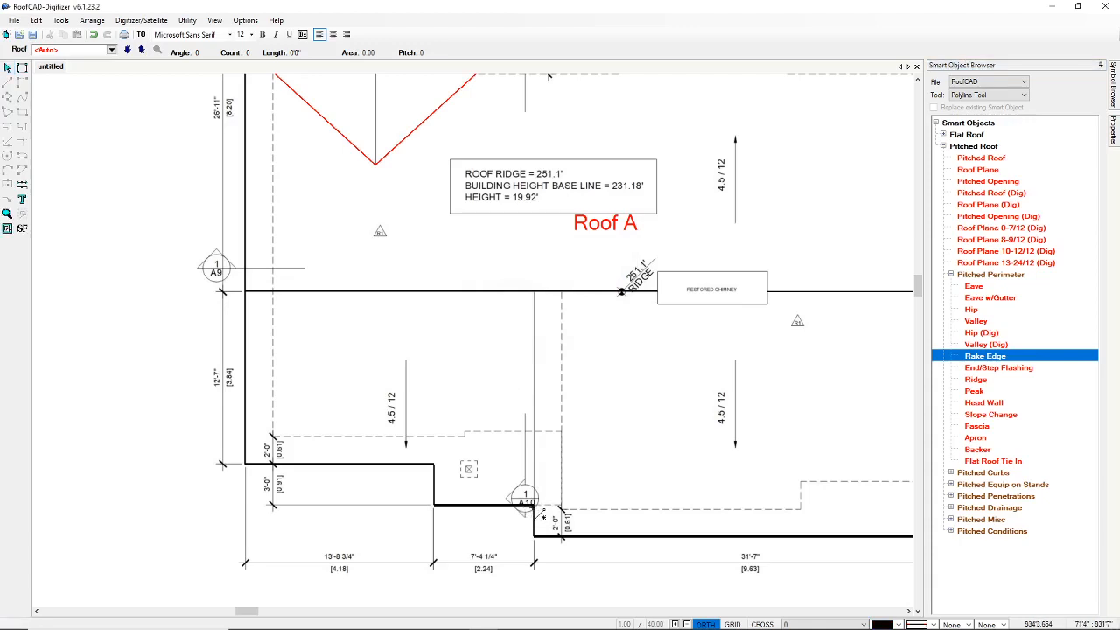
pyautogui.click(533, 505)
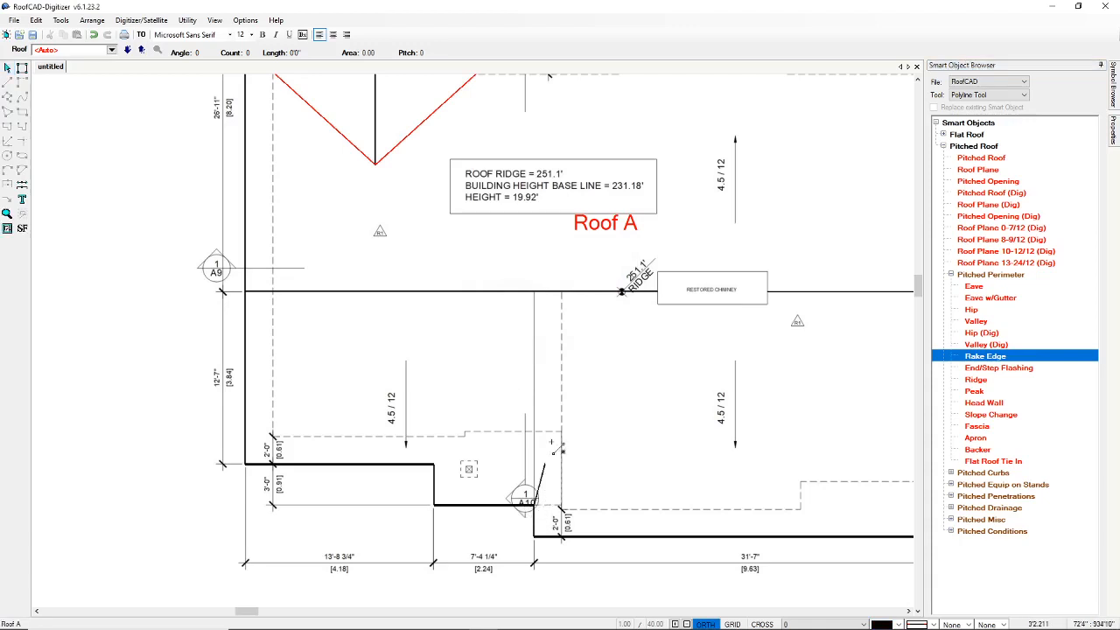
pyautogui.click(533, 291)
# - Switch to the plan PDF in Acrobat Reader and examine the step between the two roof sections on the proposed south elevation
pyautogui.moveTo(372, 619)
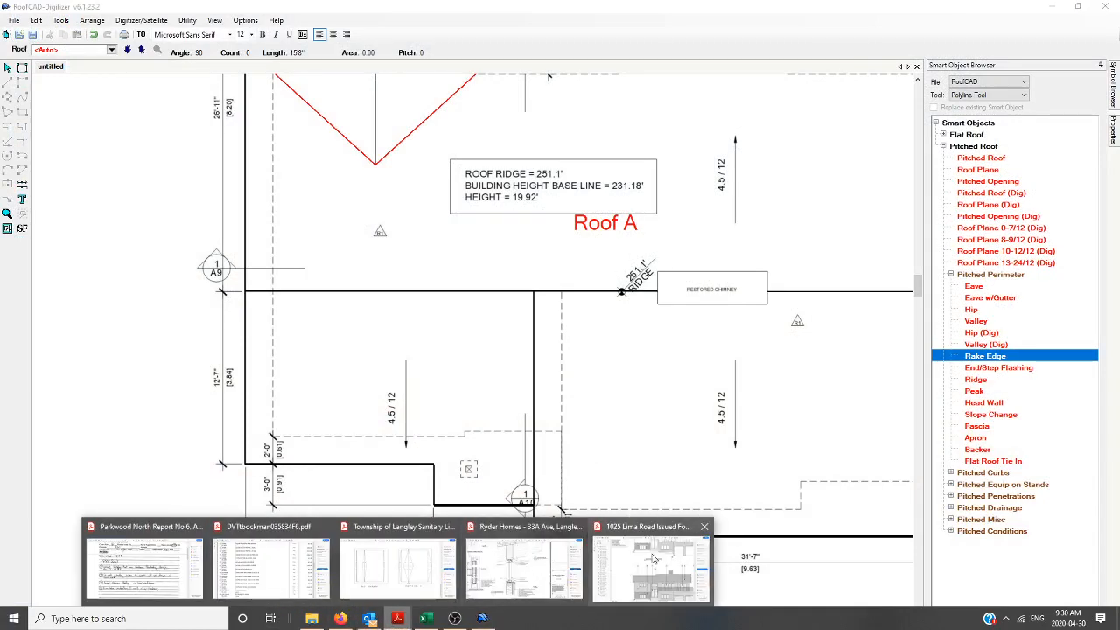
pyautogui.click(651, 564)
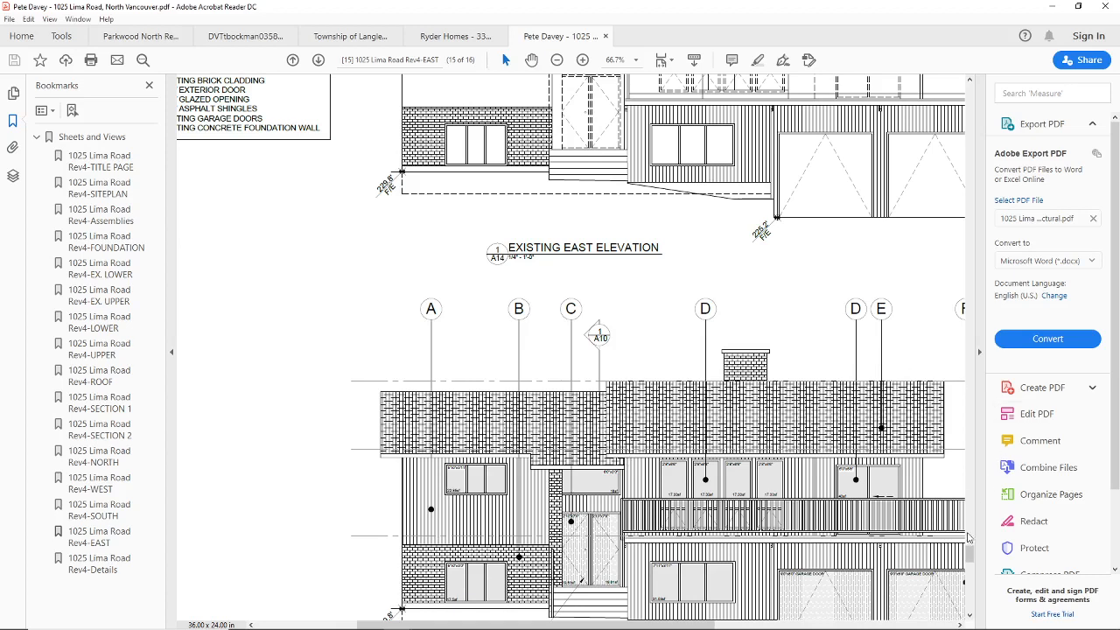
pyautogui.moveTo(969, 552); pyautogui.dragTo(969, 527)
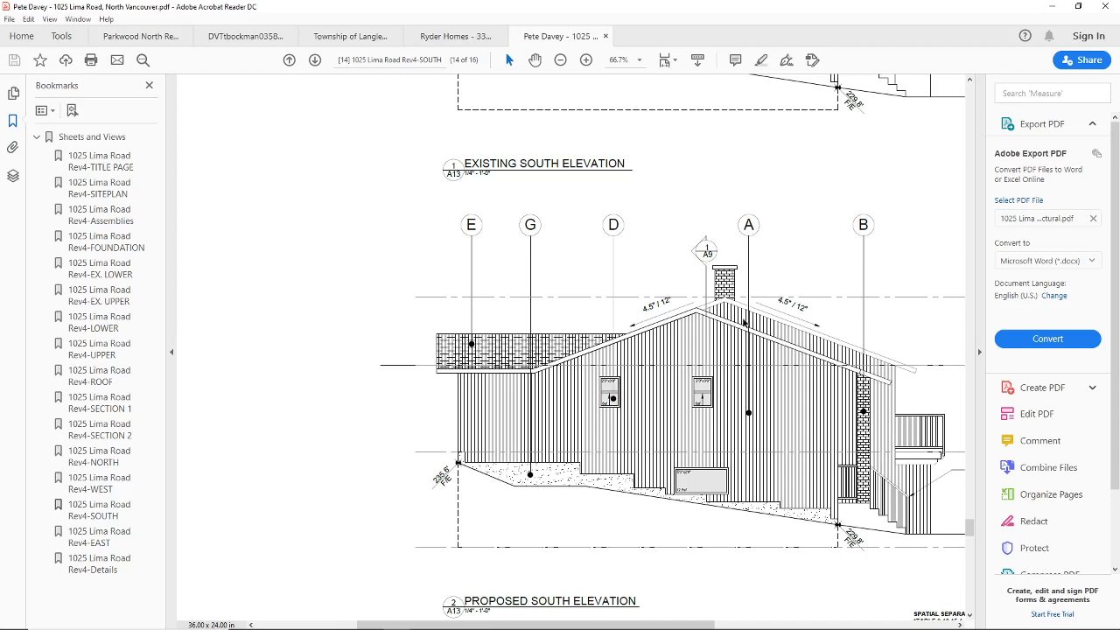
# - Return to RoofCAD and draw a Rake Edge line at 4.5 pitch, about 2'0" long, across the overhang from the dashed wall corner to the 31'-7" eave
pyautogui.click(482, 621)
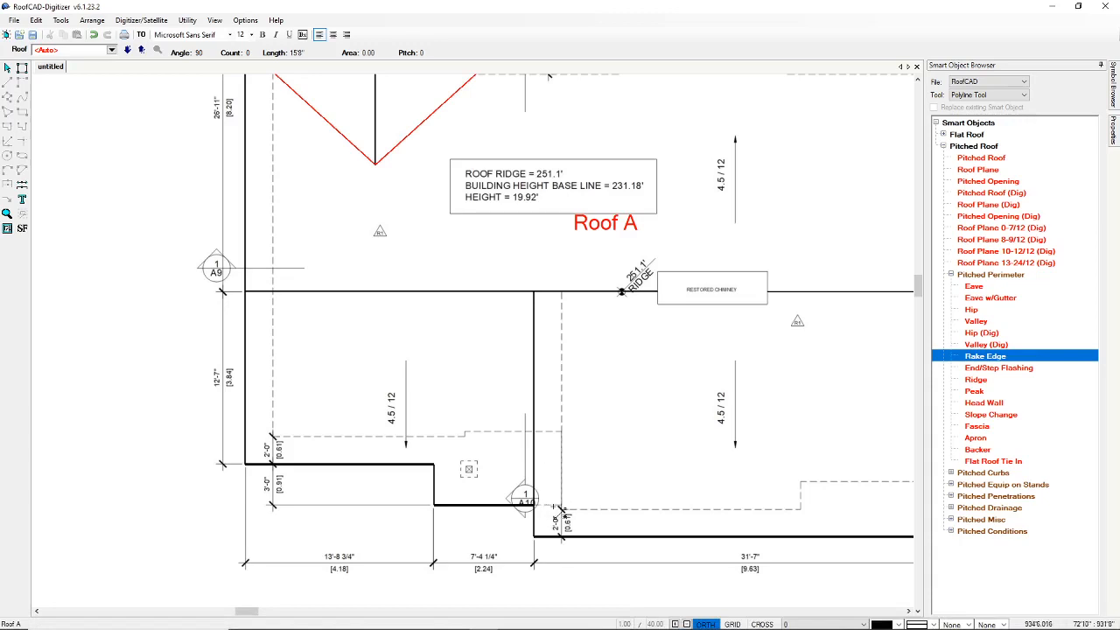
pyautogui.doubleClick(995, 357)
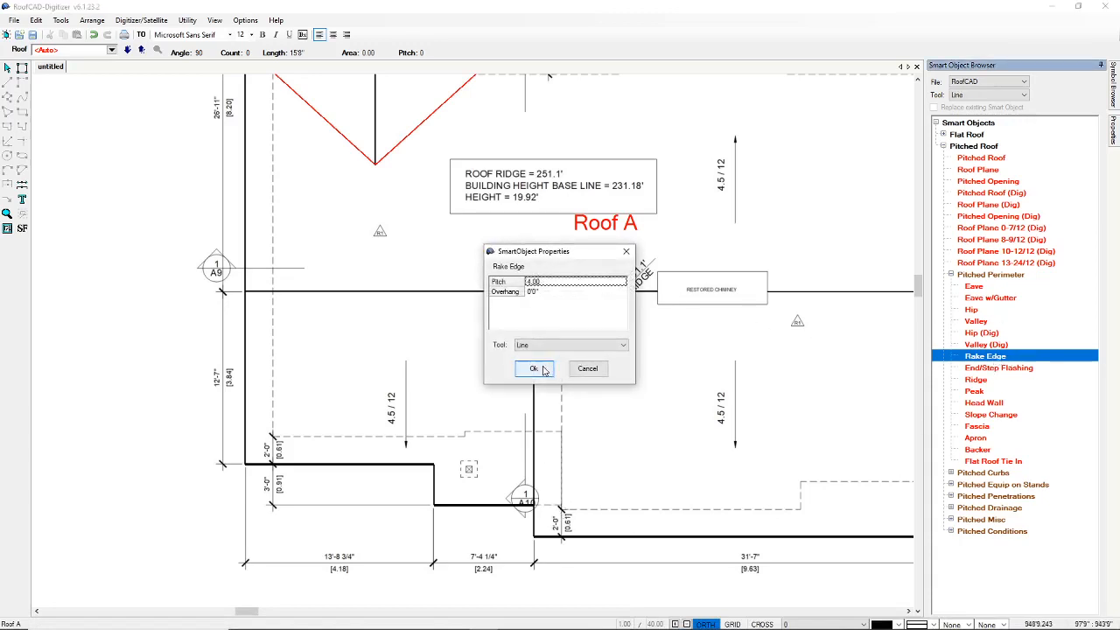
pyautogui.write('4.5')
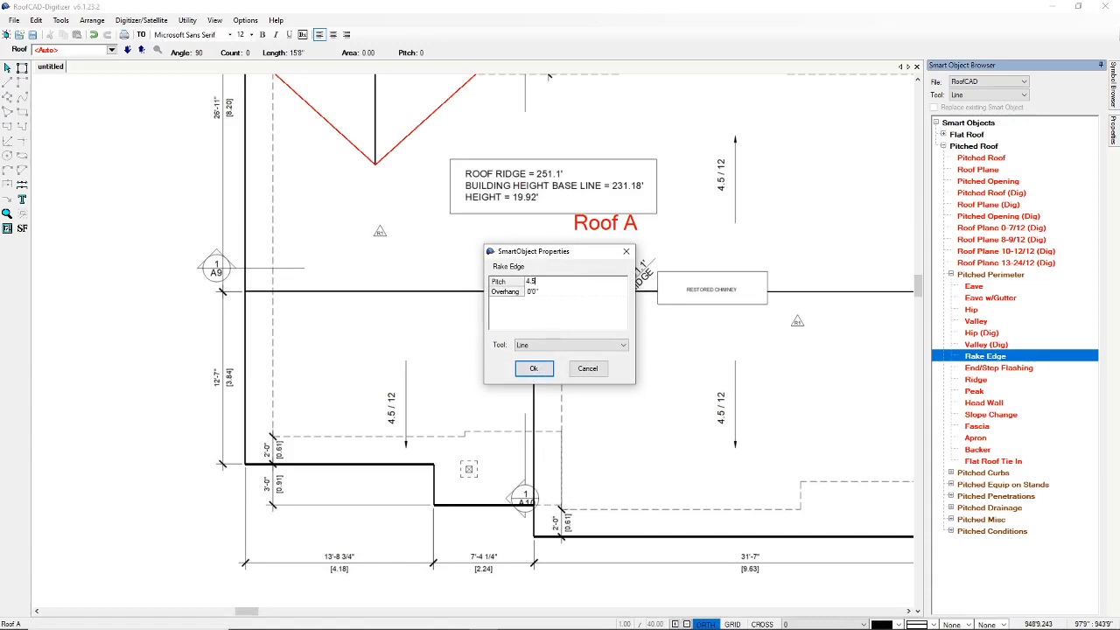
pyautogui.press('Return')
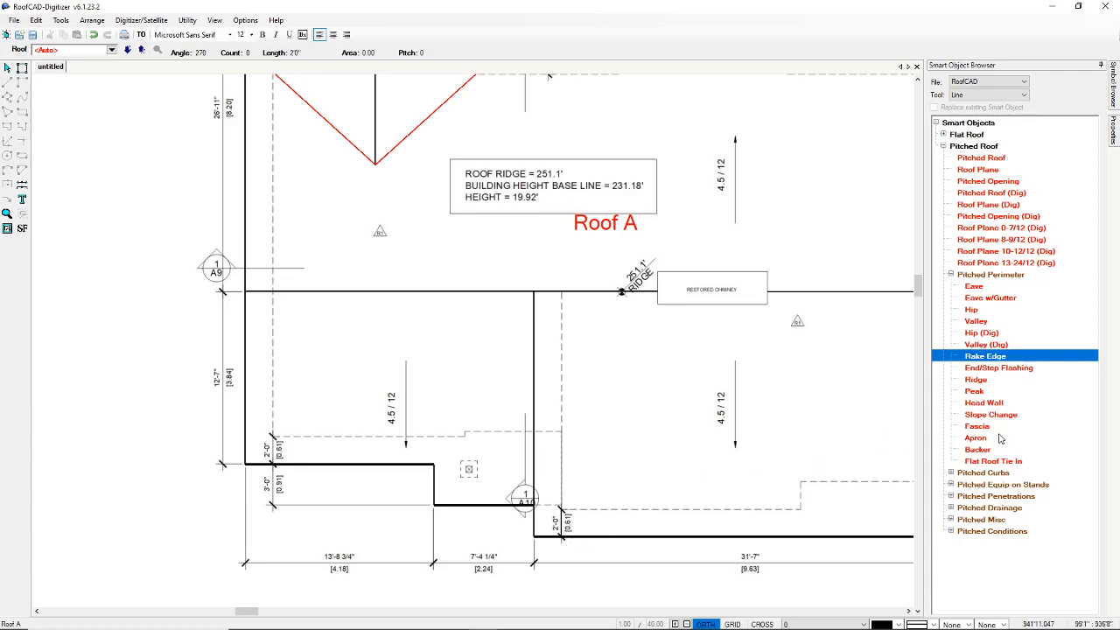
# - Draw an End/Step Flashing line at 4.5 pitch along the dashed wall line, from the short overhang rake up to the main ridge
pyautogui.click(1015, 369)
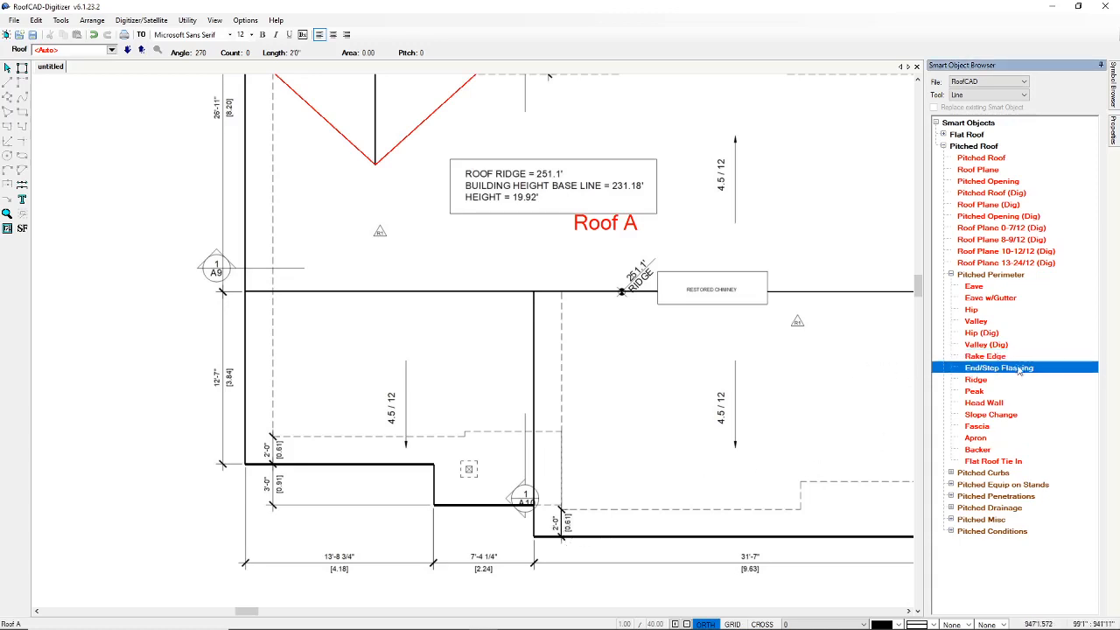
pyautogui.doubleClick(1013, 370)
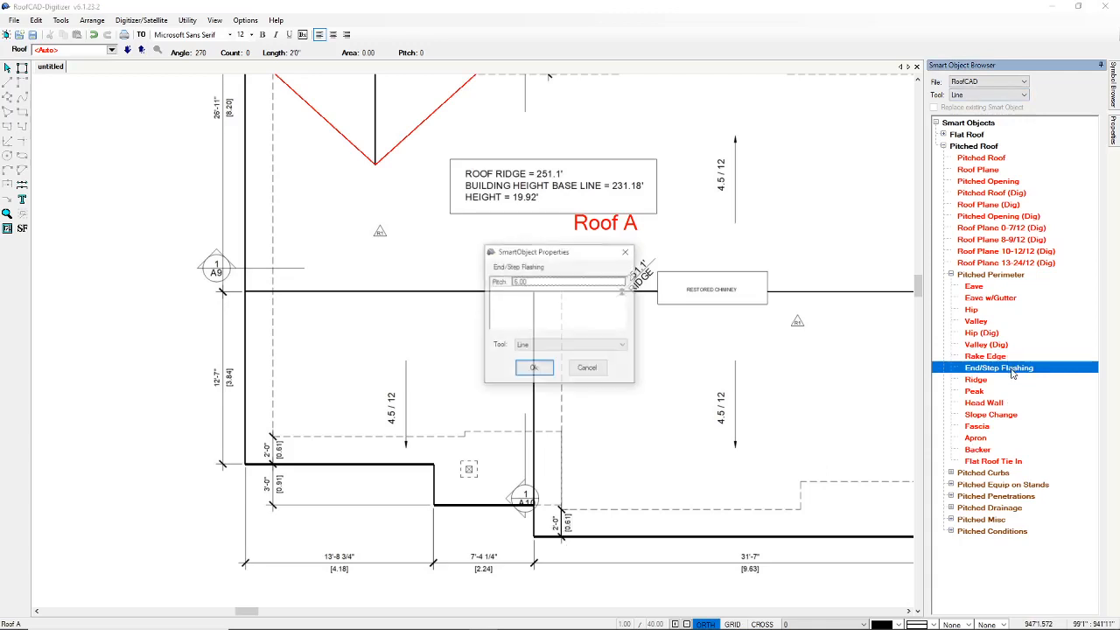
pyautogui.write('4.5')
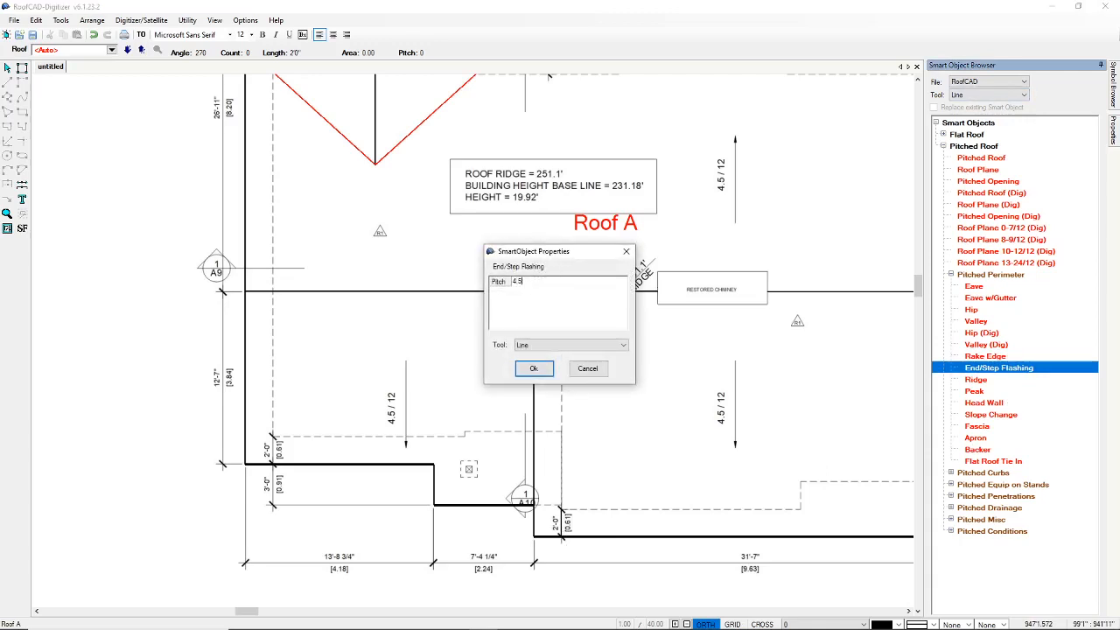
pyautogui.click(533, 368)
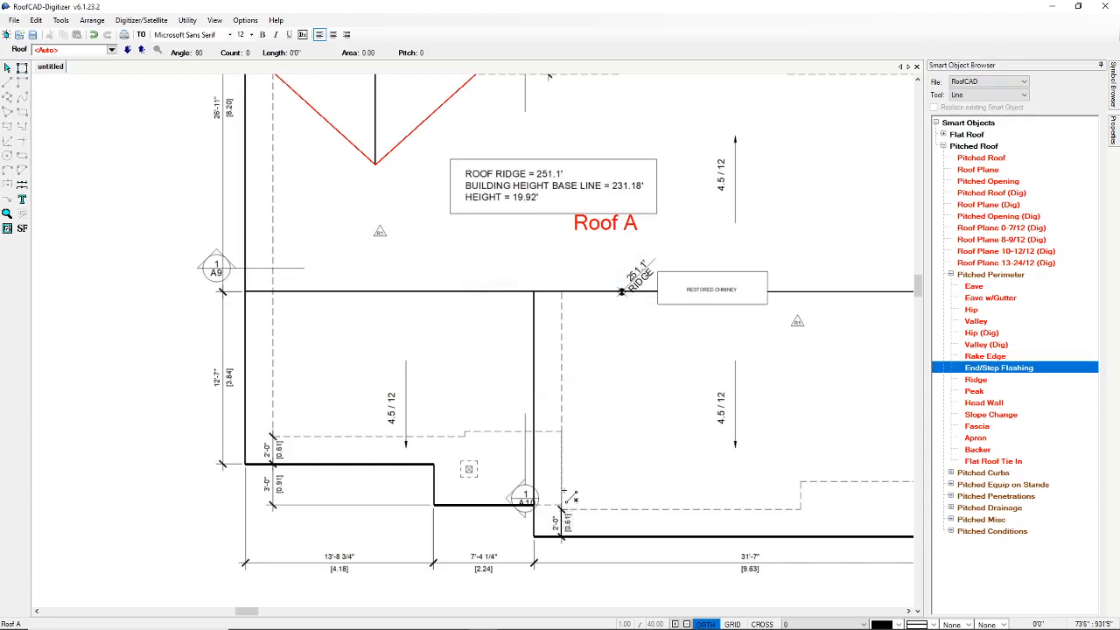
pyautogui.click(564, 292)
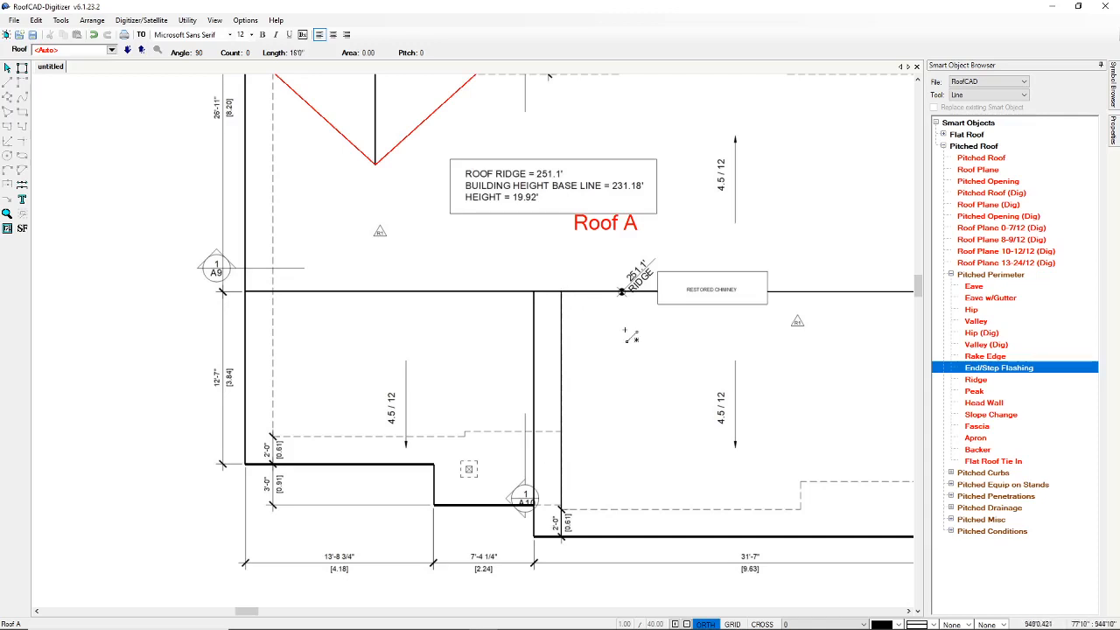
pyautogui.click(6, 70)
# - Trace the 19'-0" gable section down to the valley intersection as a Roof Plane (Dig) polygon with a pitch of 4
pyautogui.moveTo(918, 286); pyautogui.dragTo(922, 204)
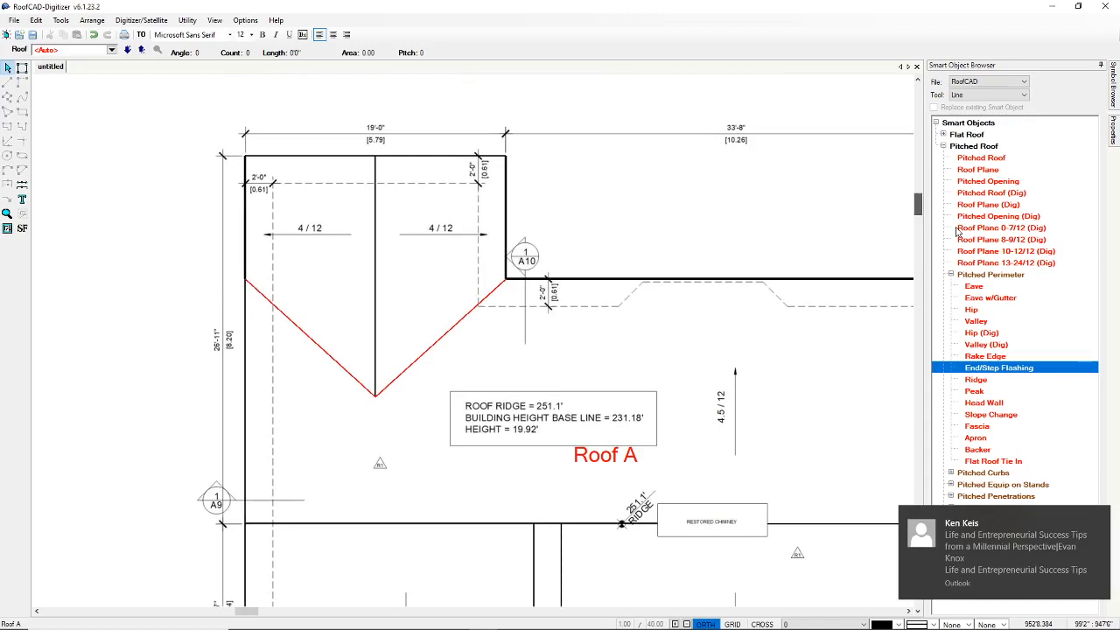
pyautogui.scroll(-1, 875, 199)
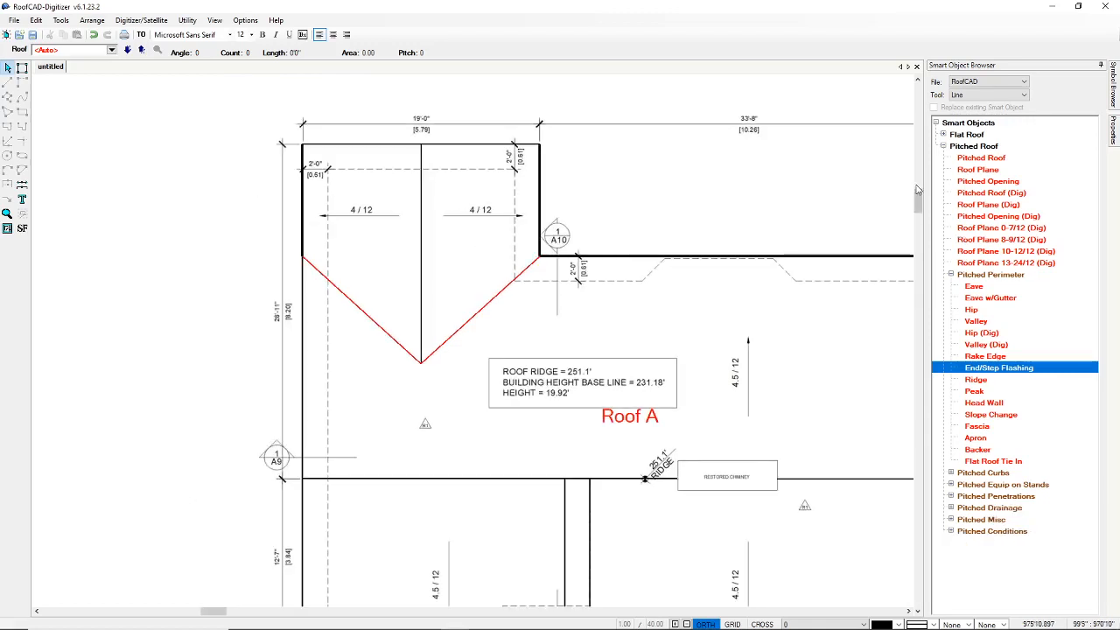
pyautogui.doubleClick(984, 204)
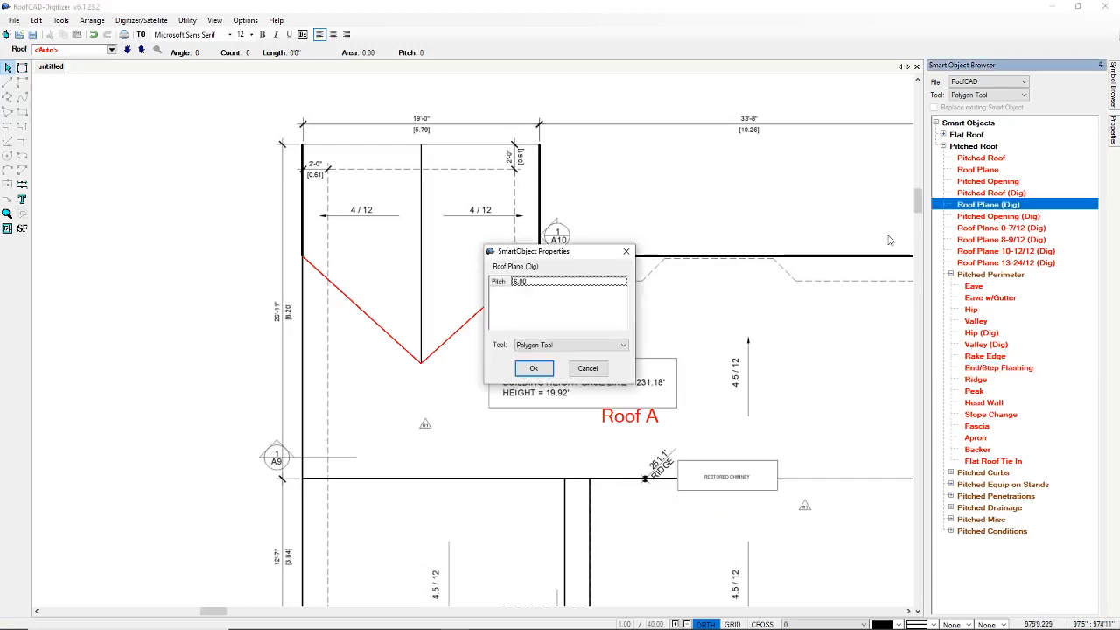
pyautogui.click(544, 280)
pyautogui.write('4')
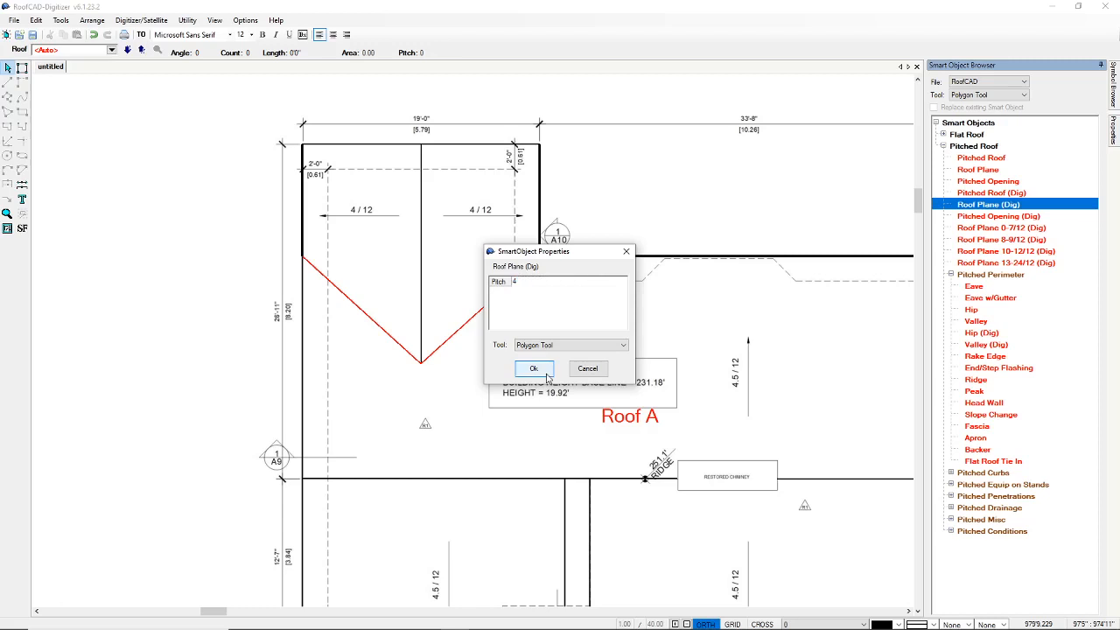
pyautogui.click(534, 368)
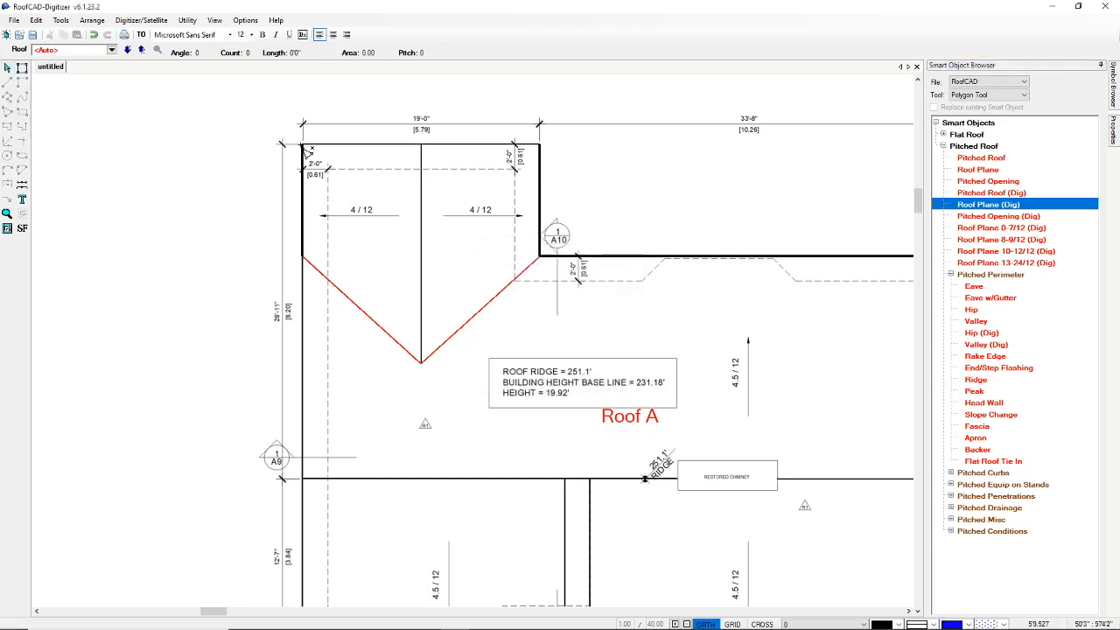
pyautogui.click(539, 144)
pyautogui.click(540, 257)
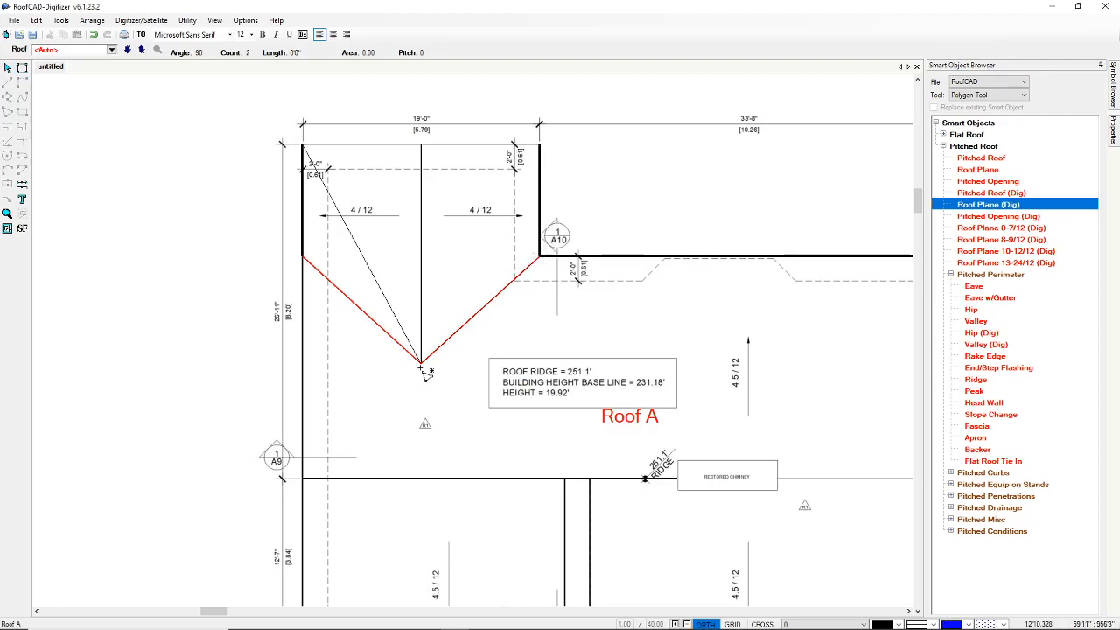
pyautogui.click(421, 360)
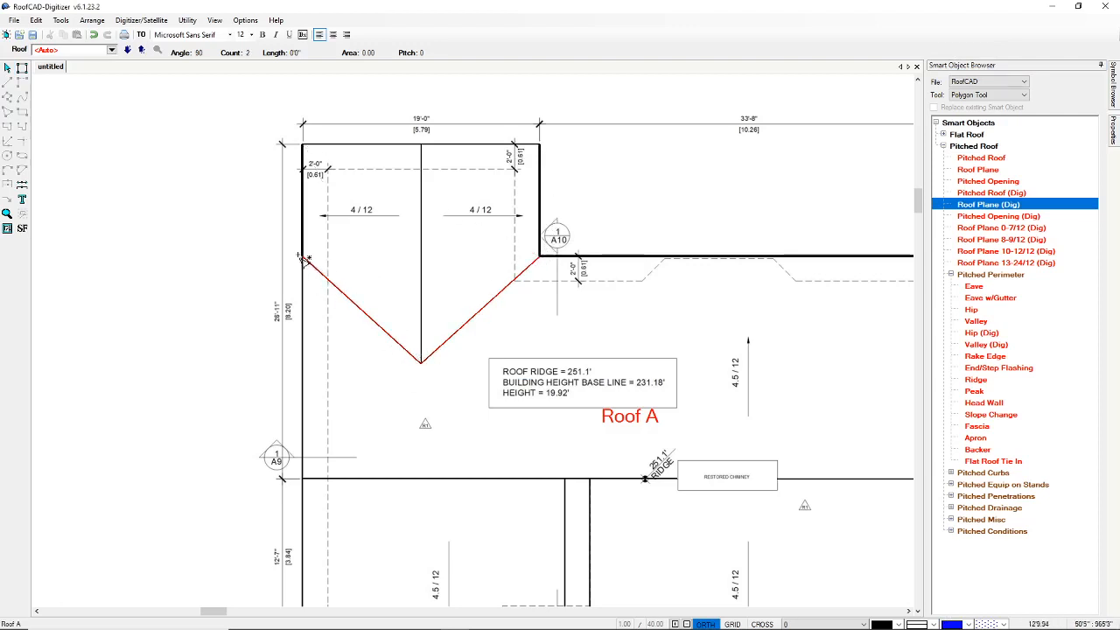
pyautogui.click(302, 253)
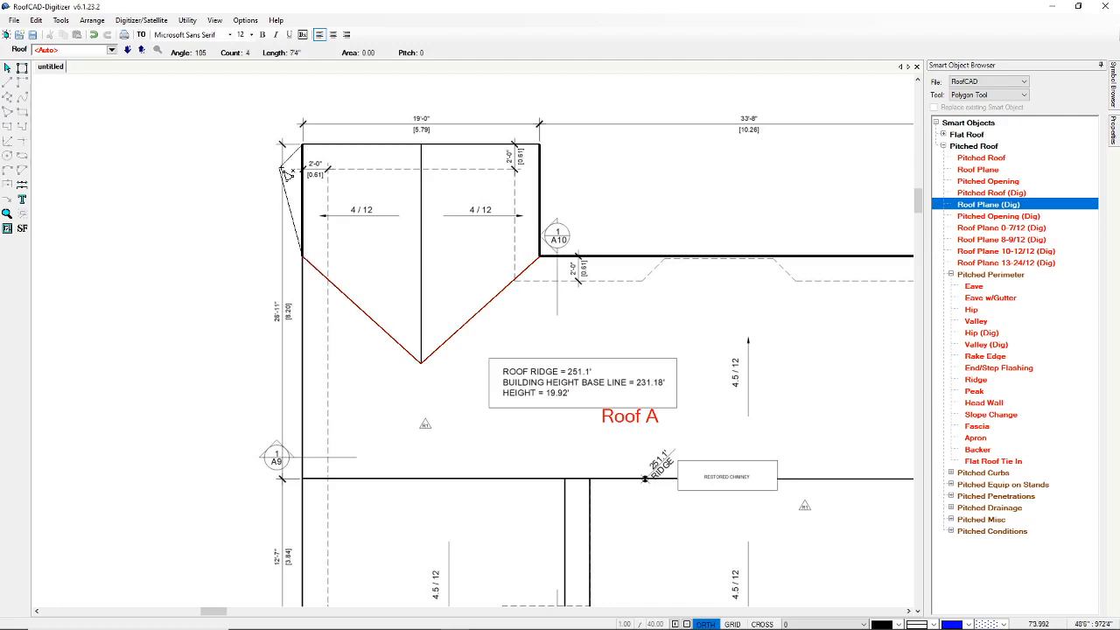
pyautogui.rightClick(279, 167)
# - Set up a new Roof Plane (Dig) polygon with a pitch of 4.5 and a magenta fill colour
pyautogui.moveTo(917, 203); pyautogui.dragTo(918, 241)
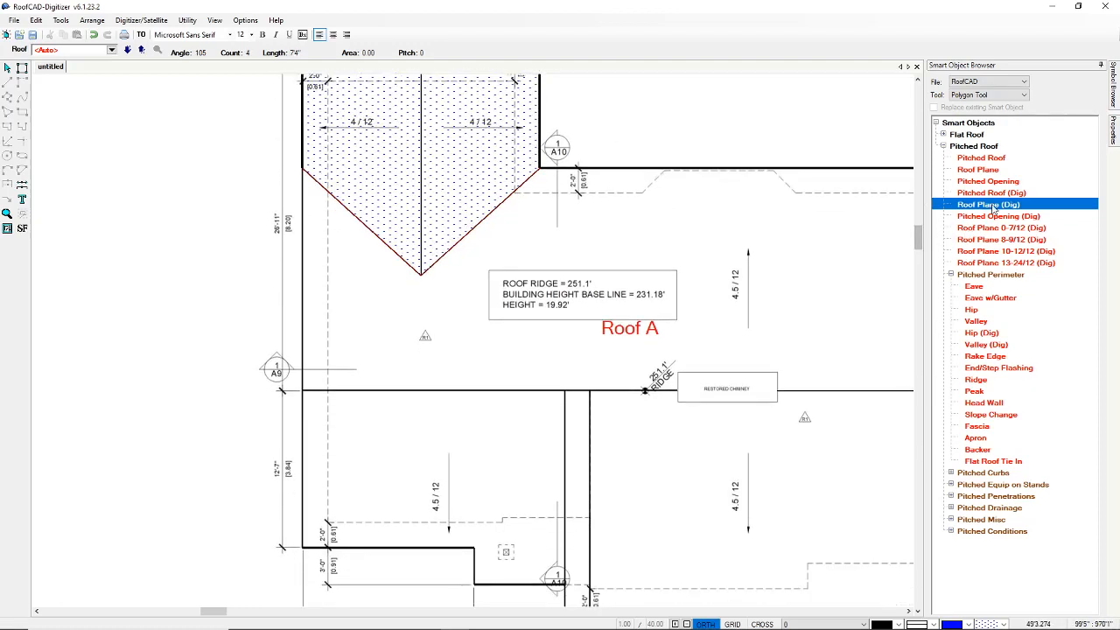
pyautogui.doubleClick(988, 206)
pyautogui.write('4.5')
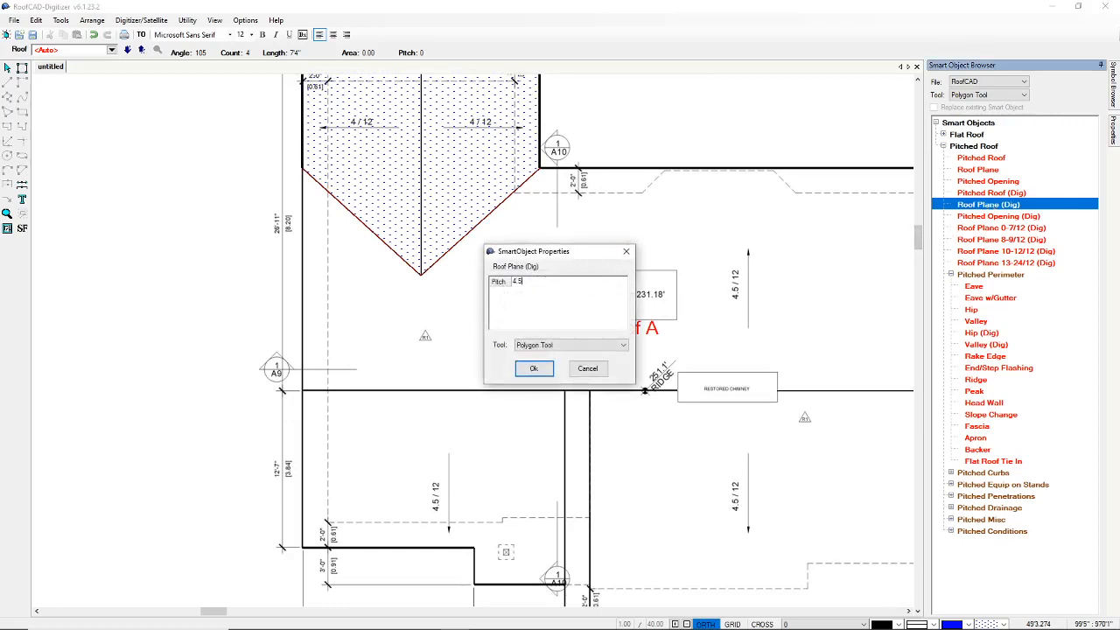
pyautogui.click(534, 368)
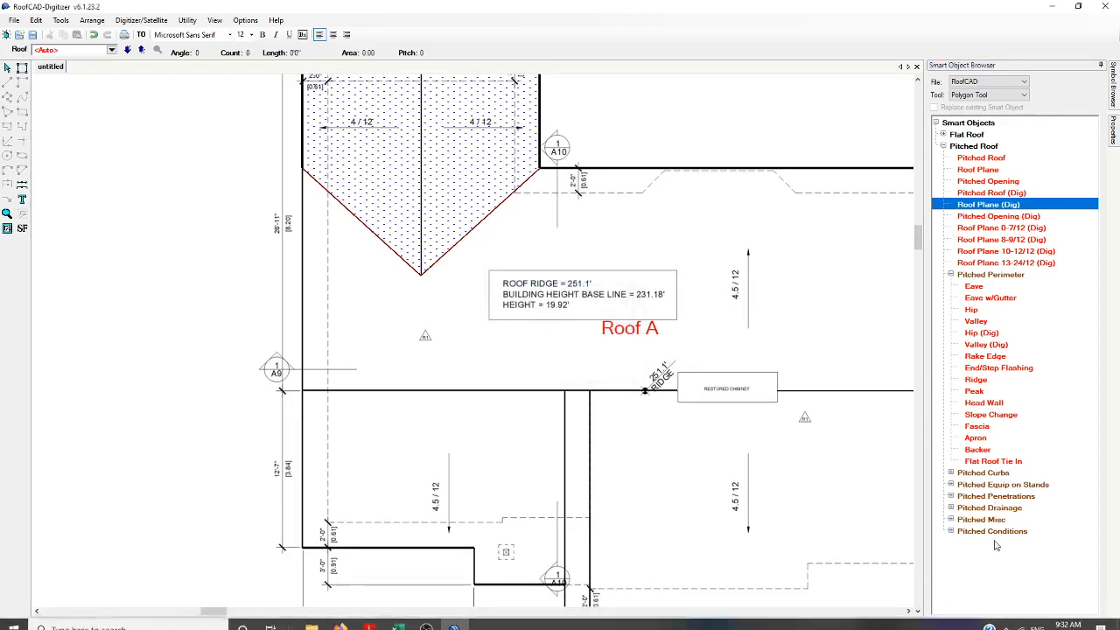
pyautogui.click(1005, 623)
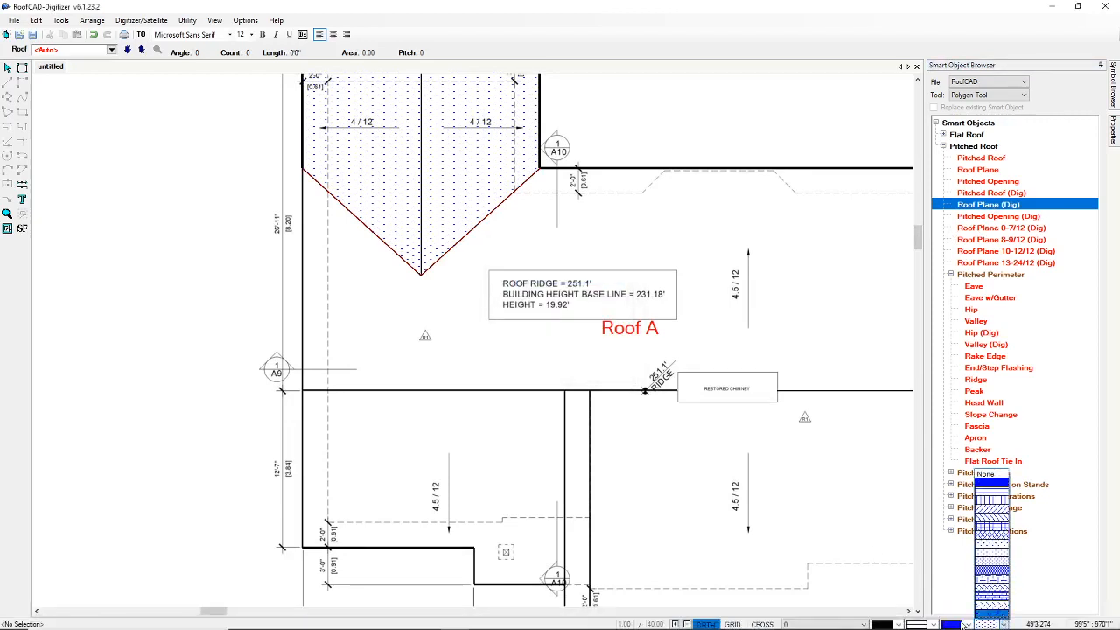
pyautogui.click(962, 623)
pyautogui.click(962, 623)
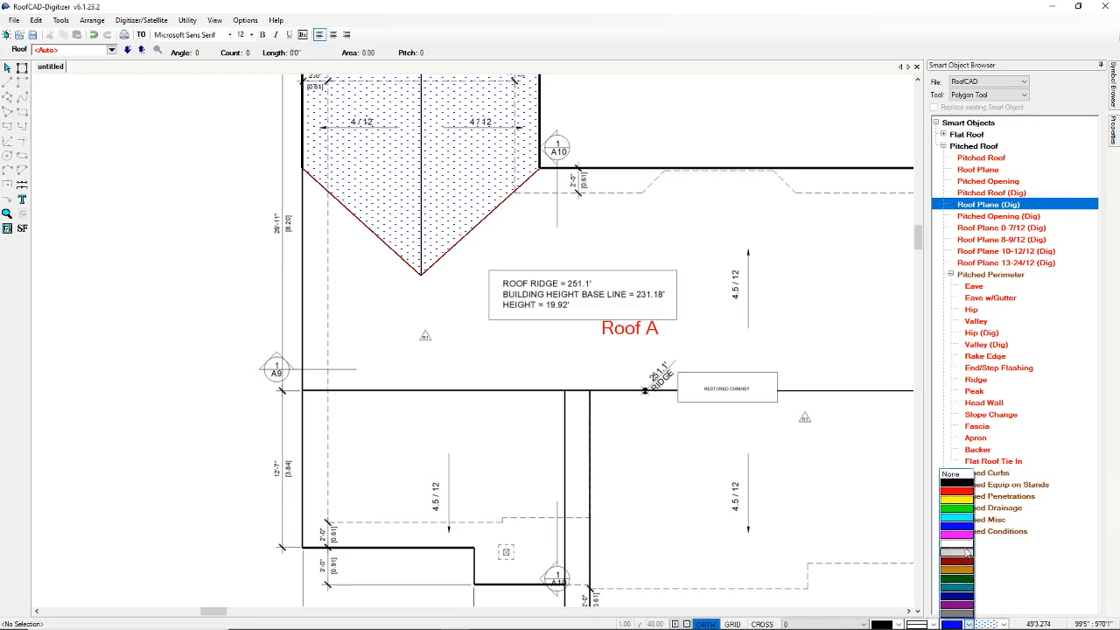
pyautogui.click(956, 535)
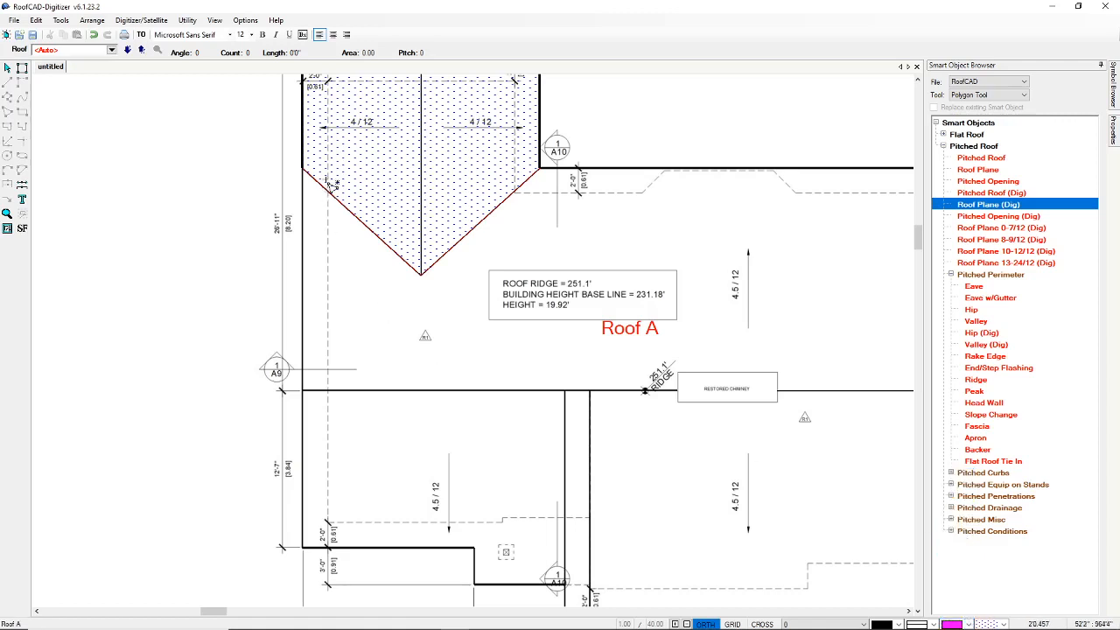
# - Trace the main 4.5/12 roof section as one Roof Plane (Dig) polygon, following the stepped lower eaves, outer edges and both valley lines
pyautogui.click(302, 168)
pyautogui.click(305, 548)
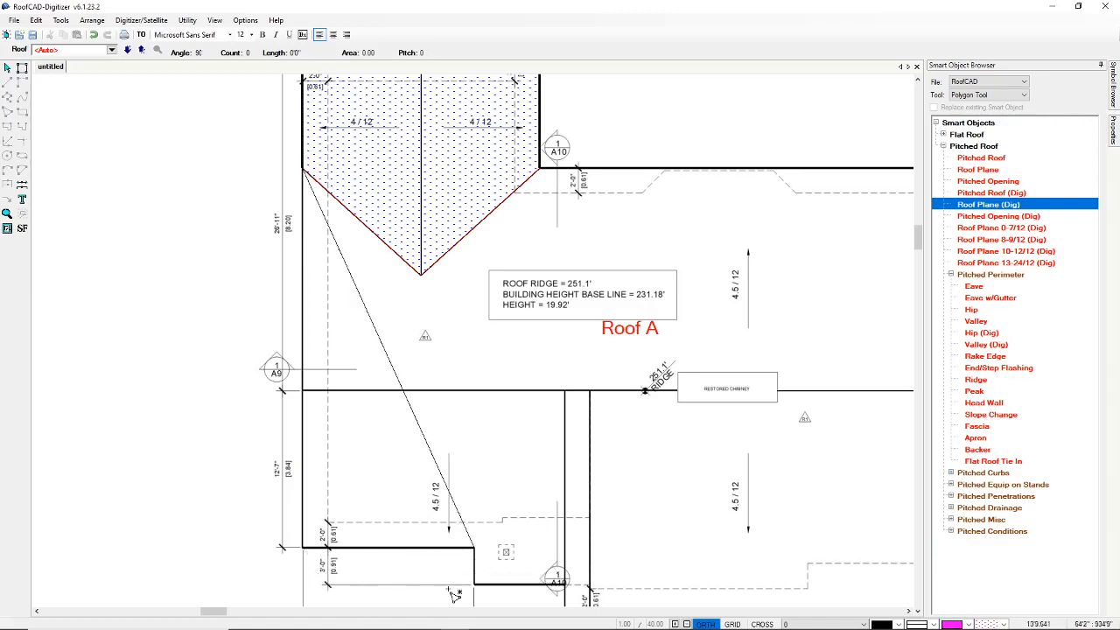
pyautogui.click(474, 547)
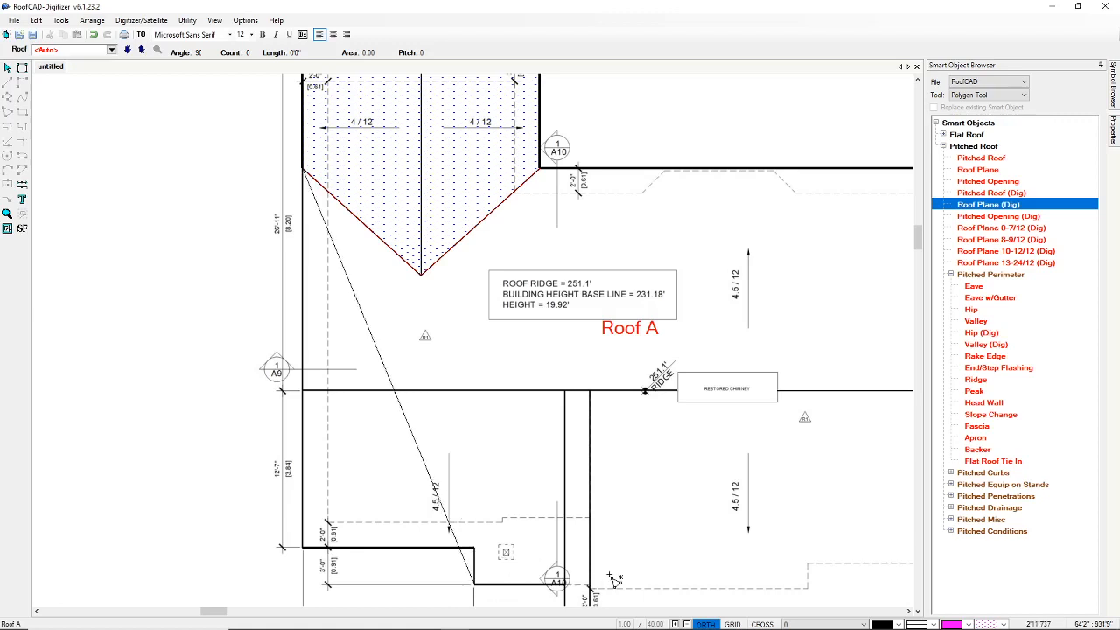
pyautogui.scroll(-1, 682, 474)
pyautogui.scroll(-1, 683, 474)
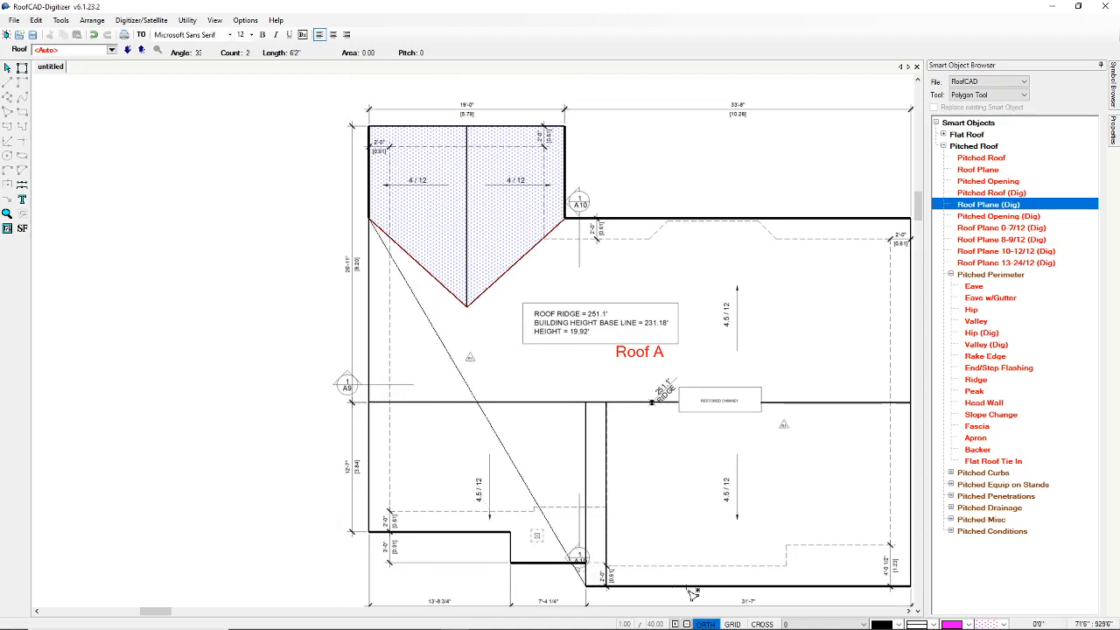
pyautogui.moveTo(169, 615); pyautogui.dragTo(343, 615)
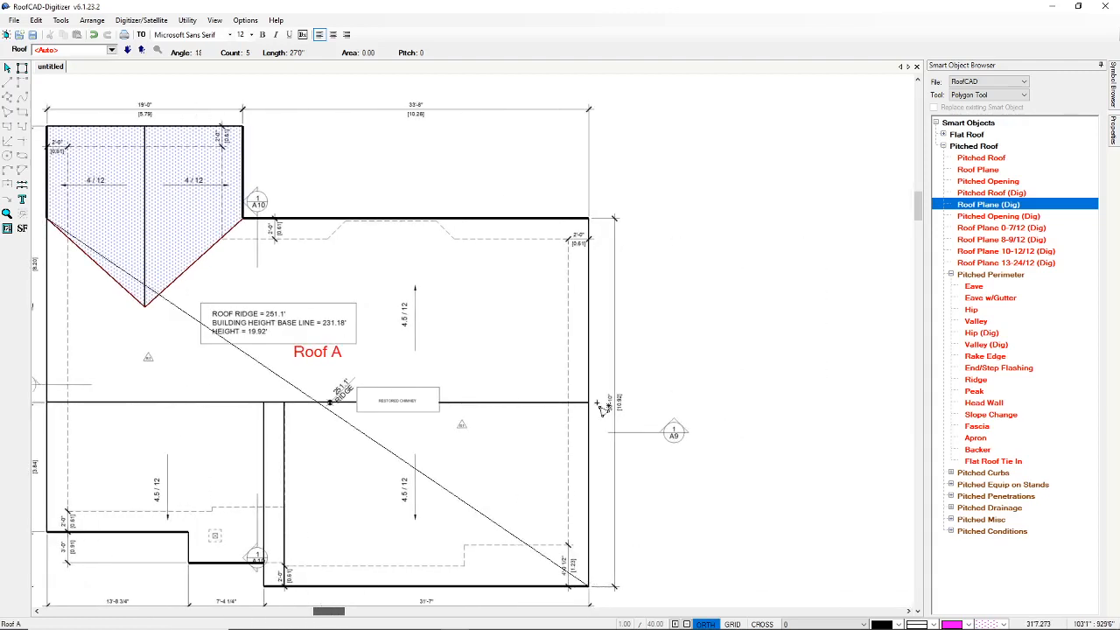
pyautogui.press('Escape')
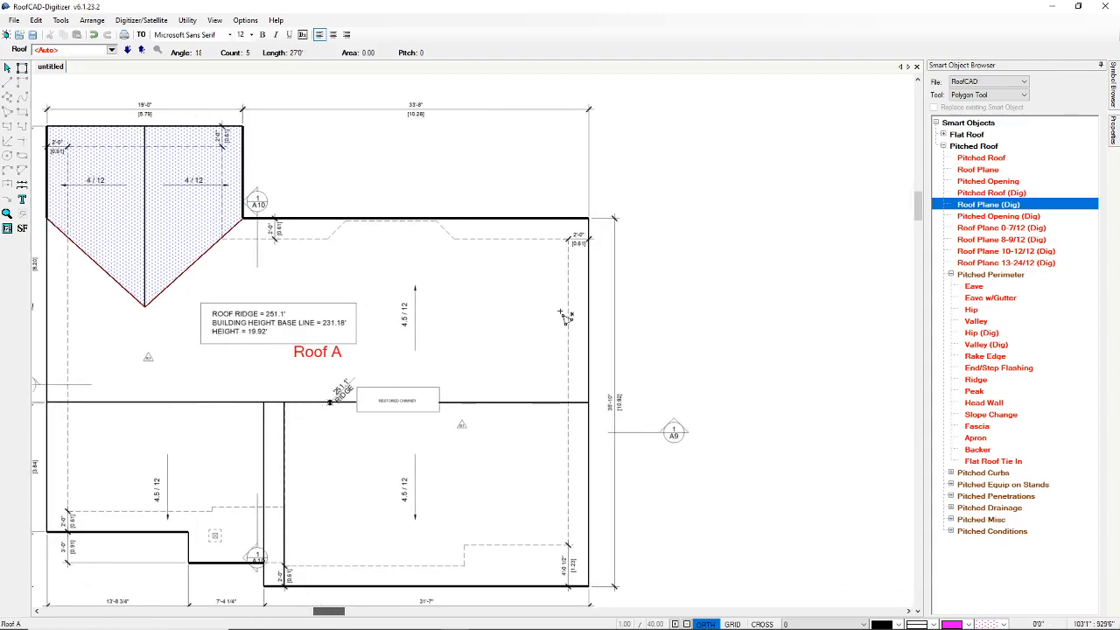
pyautogui.click(587, 219)
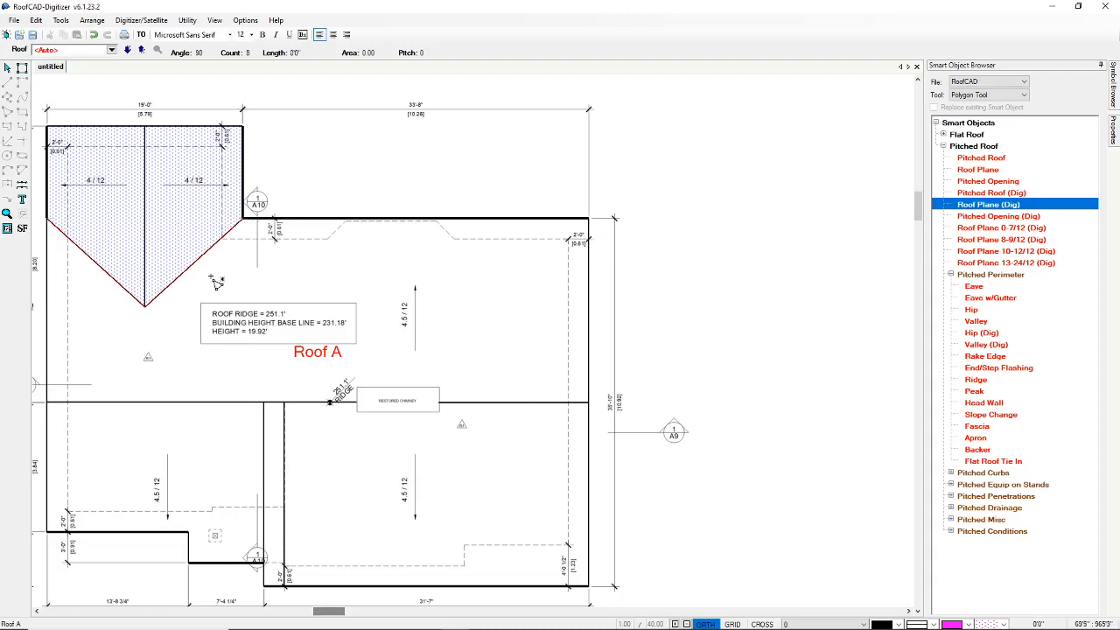
pyautogui.click(145, 307)
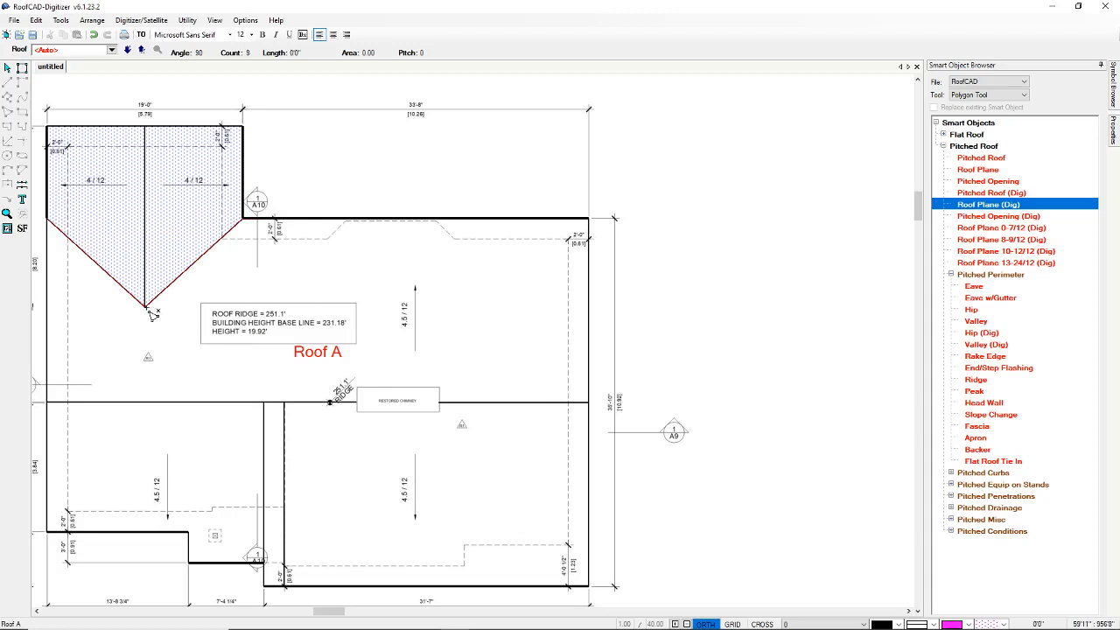
pyautogui.click(49, 221)
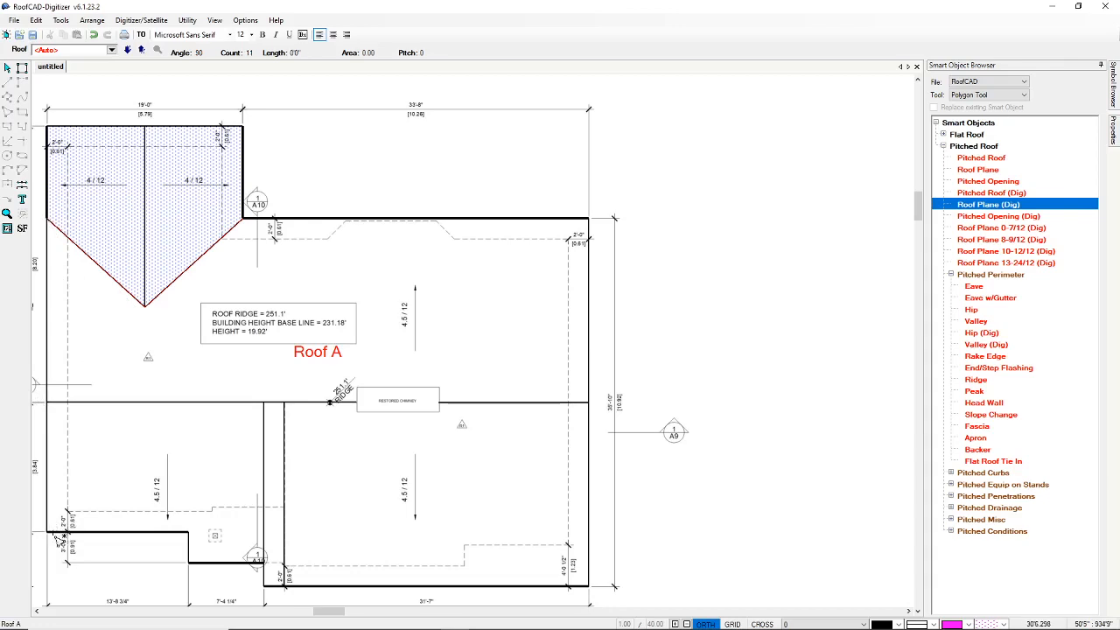
pyautogui.click(290, 465)
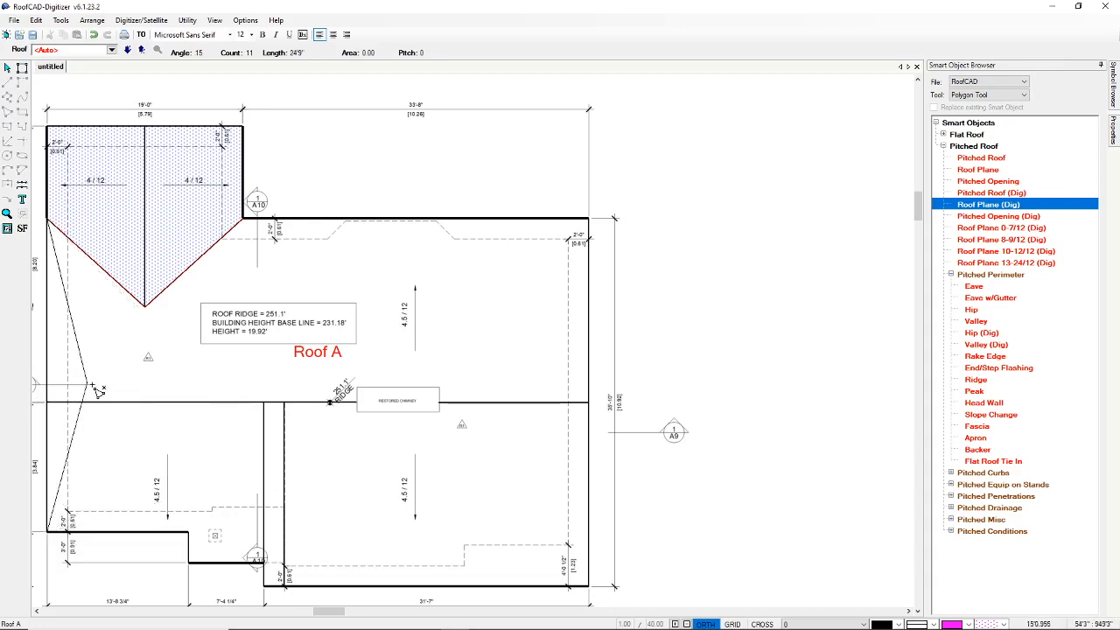
pyautogui.rightClick(97, 386)
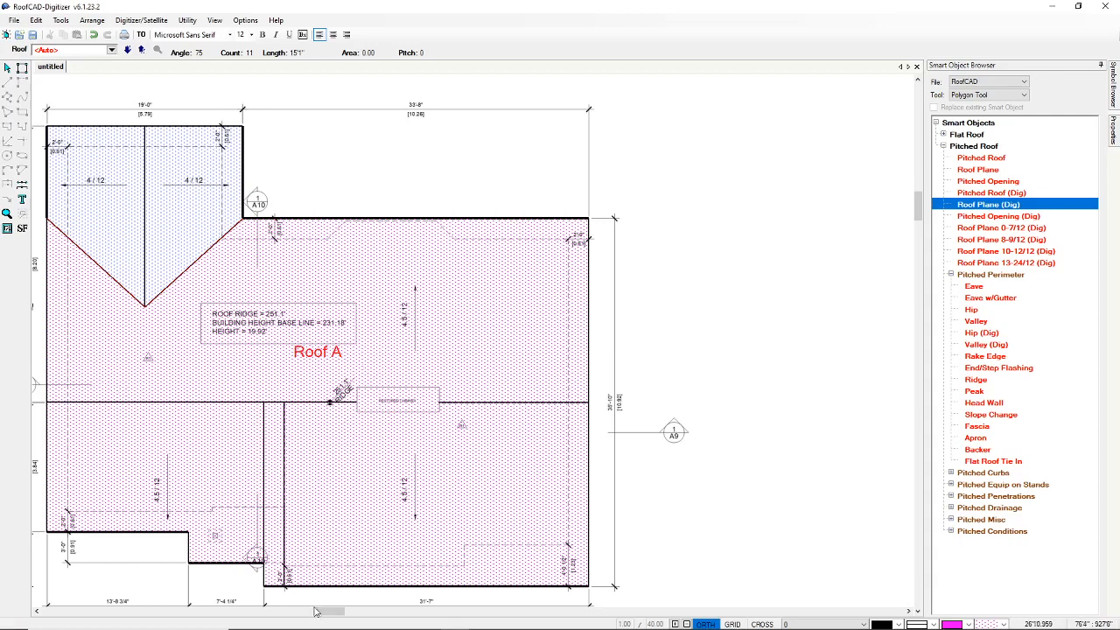
# - Switch to the plan PDF in Acrobat Reader and examine the roof slopes on the existing and proposed south elevations
pyautogui.moveTo(316, 610); pyautogui.dragTo(287, 612)
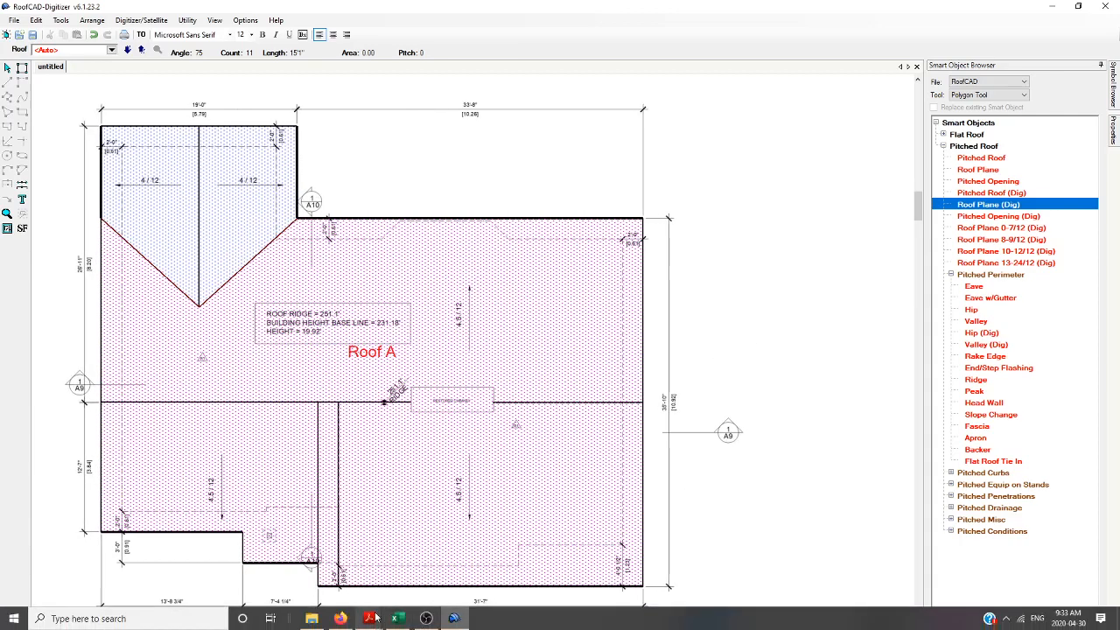
pyautogui.moveTo(368, 623)
pyautogui.click(619, 563)
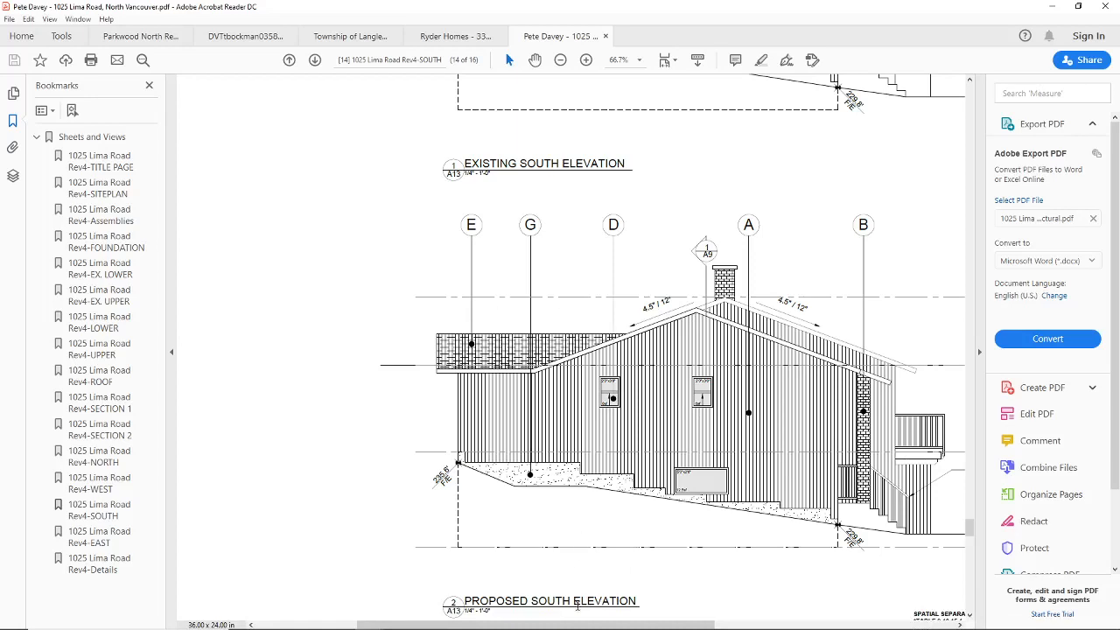
pyautogui.scroll(-1, 830, 494)
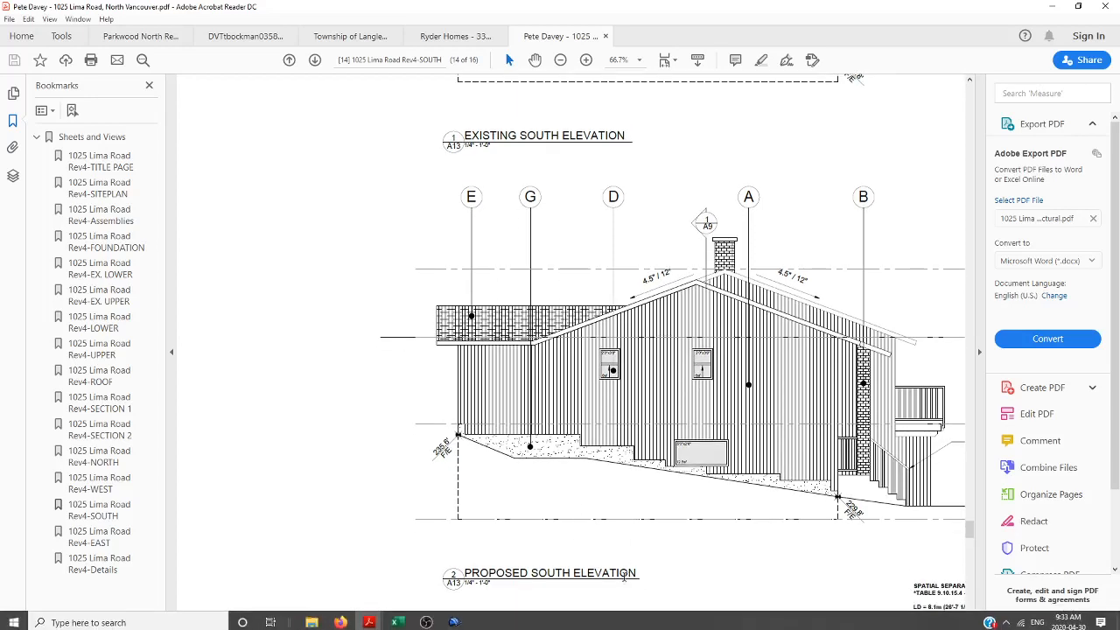
pyautogui.moveTo(626, 621)
pyautogui.mouseDown()
pyautogui.moveTo(757, 619)
pyautogui.moveTo(648, 617)
pyautogui.mouseUp()
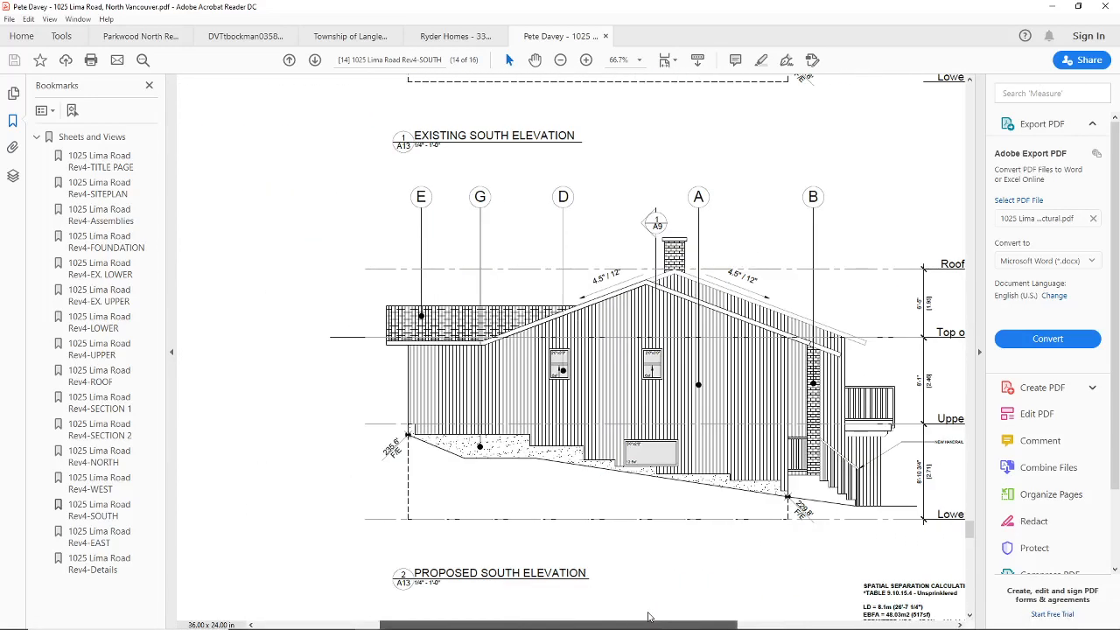
pyautogui.scroll(2, 758, 346)
pyautogui.scroll(7, 755, 344)
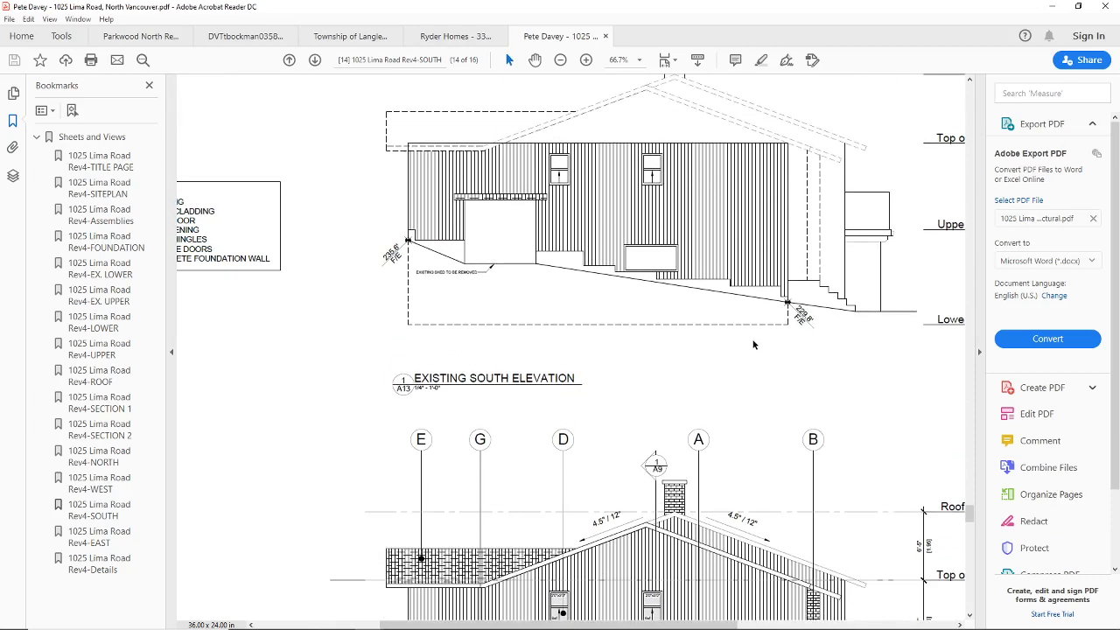
pyautogui.scroll(3, 756, 354)
pyautogui.scroll(-6, 728, 337)
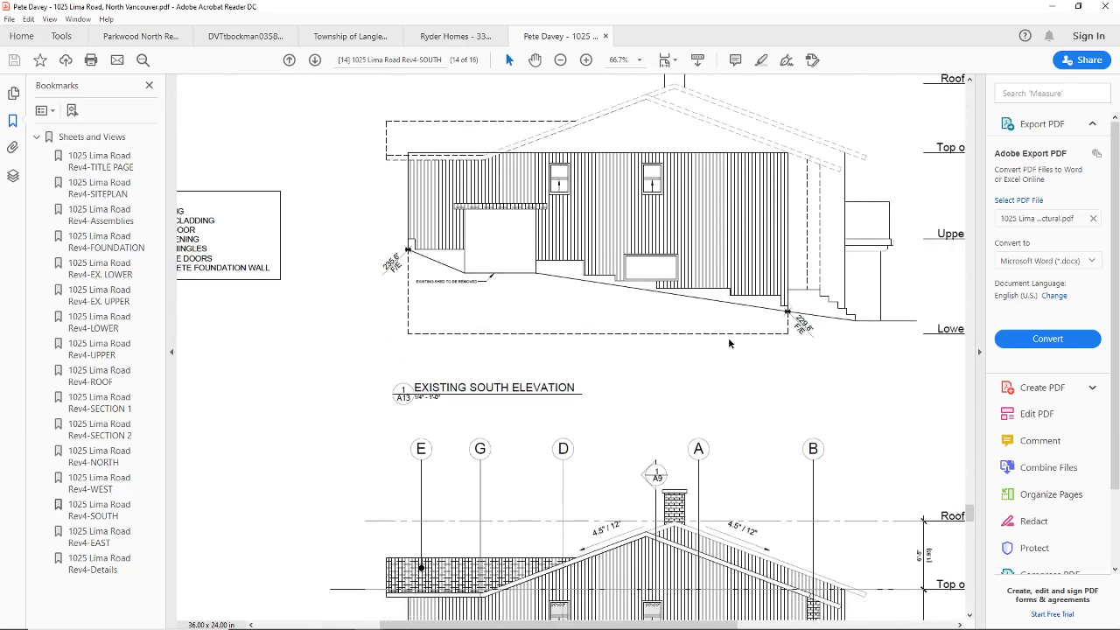
pyautogui.scroll(-2, 736, 363)
pyautogui.scroll(4, 739, 357)
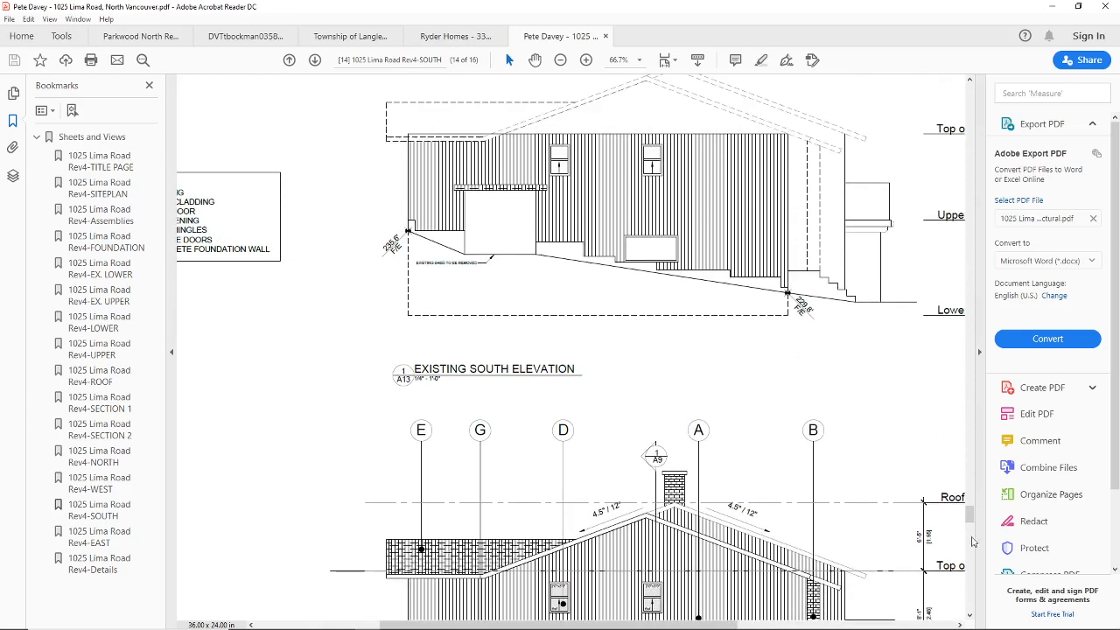
# - Examine the roof on the west elevation sheet and on the Section 2 sheet of the plan PDF
pyautogui.moveTo(971, 523); pyautogui.dragTo(969, 502)
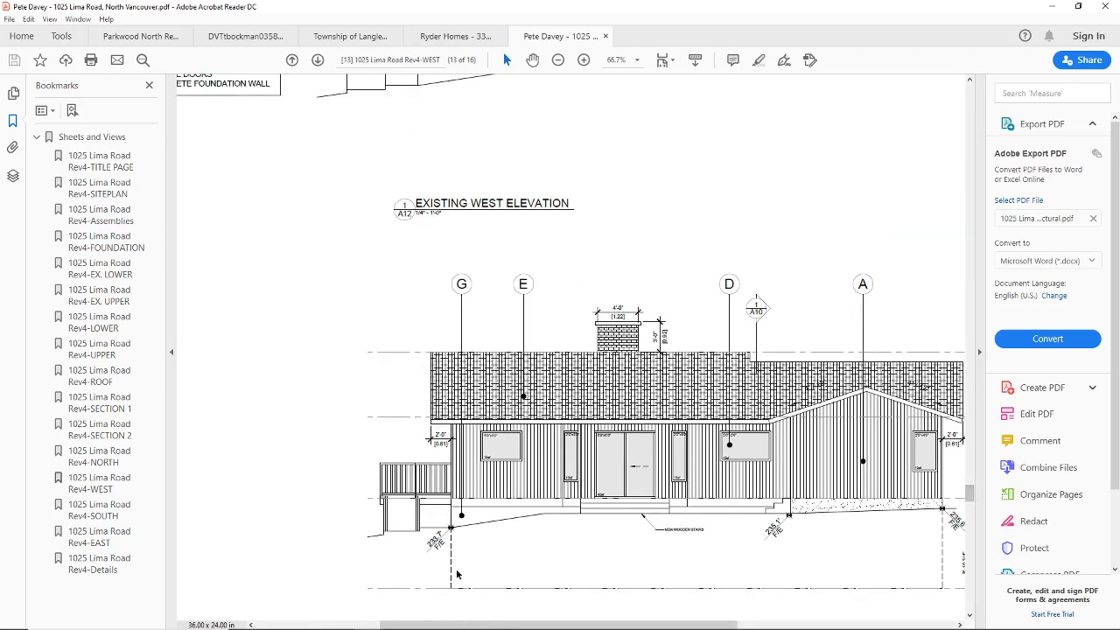
pyautogui.moveTo(480, 624); pyautogui.dragTo(583, 624)
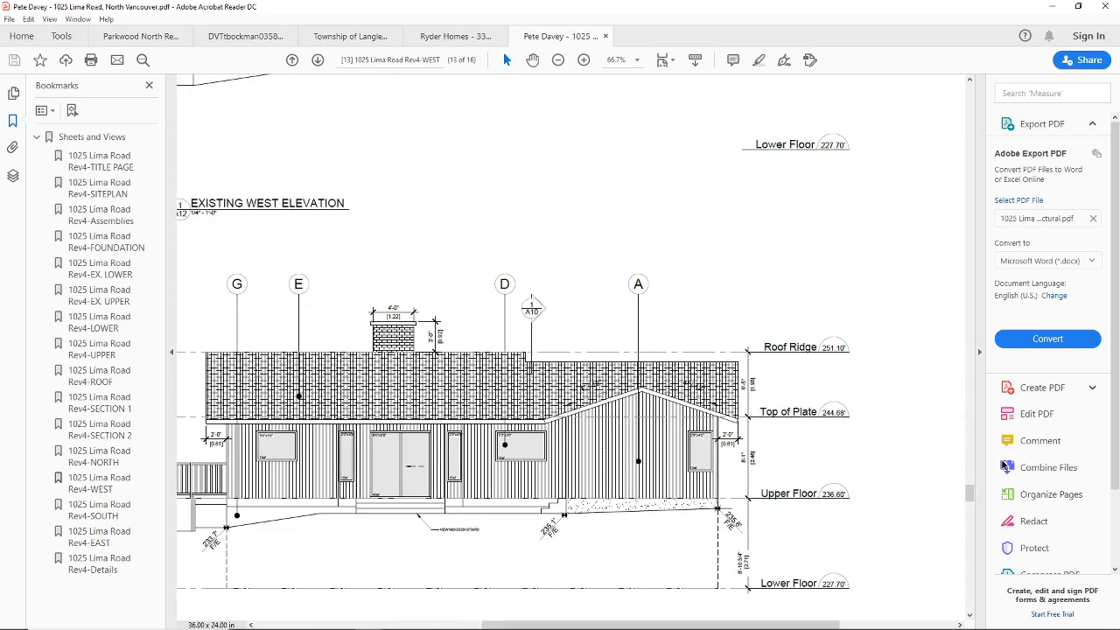
pyautogui.moveTo(973, 499); pyautogui.dragTo(972, 442)
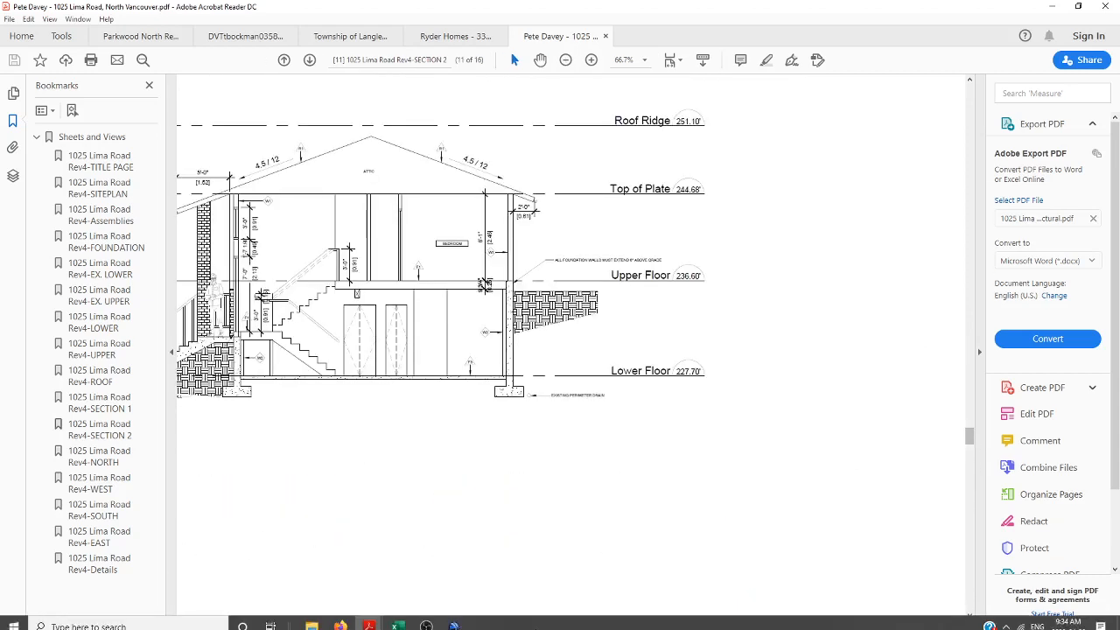
# - Return to RoofCAD and dimension the length of the lowest eave of the main roof, placing the dimension just below it
pyautogui.click(454, 618)
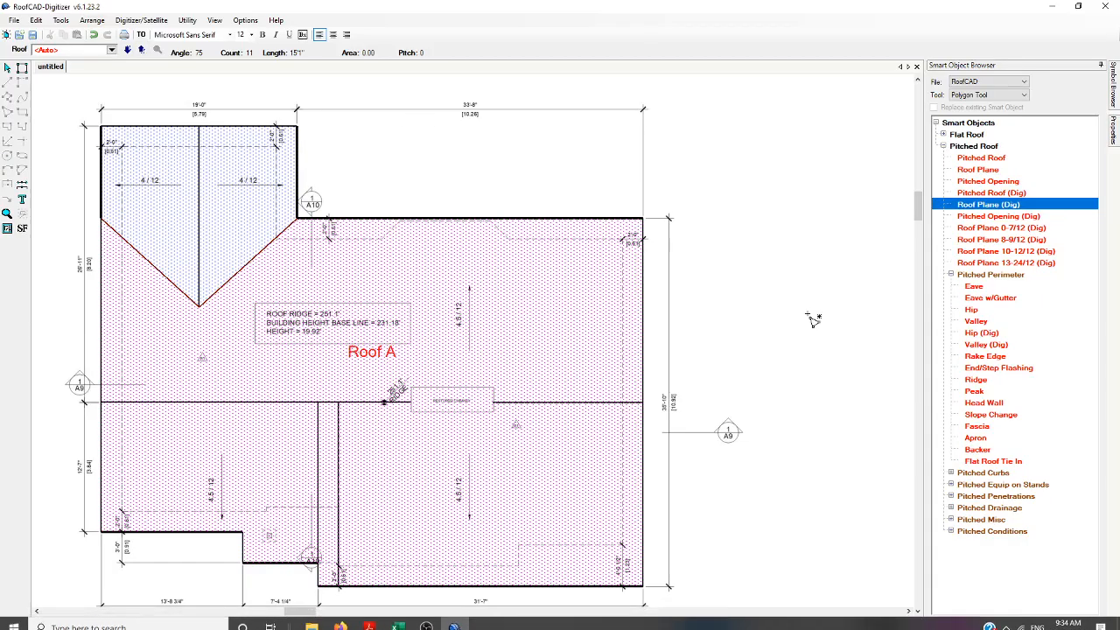
pyautogui.scroll(-2, 691, 253)
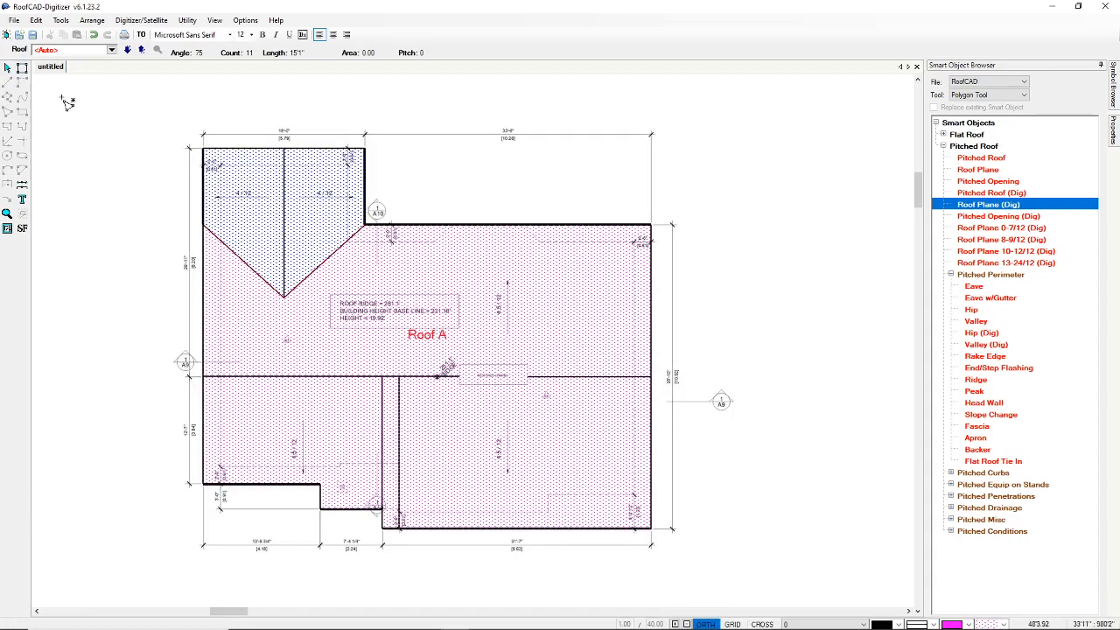
pyautogui.click(60, 19)
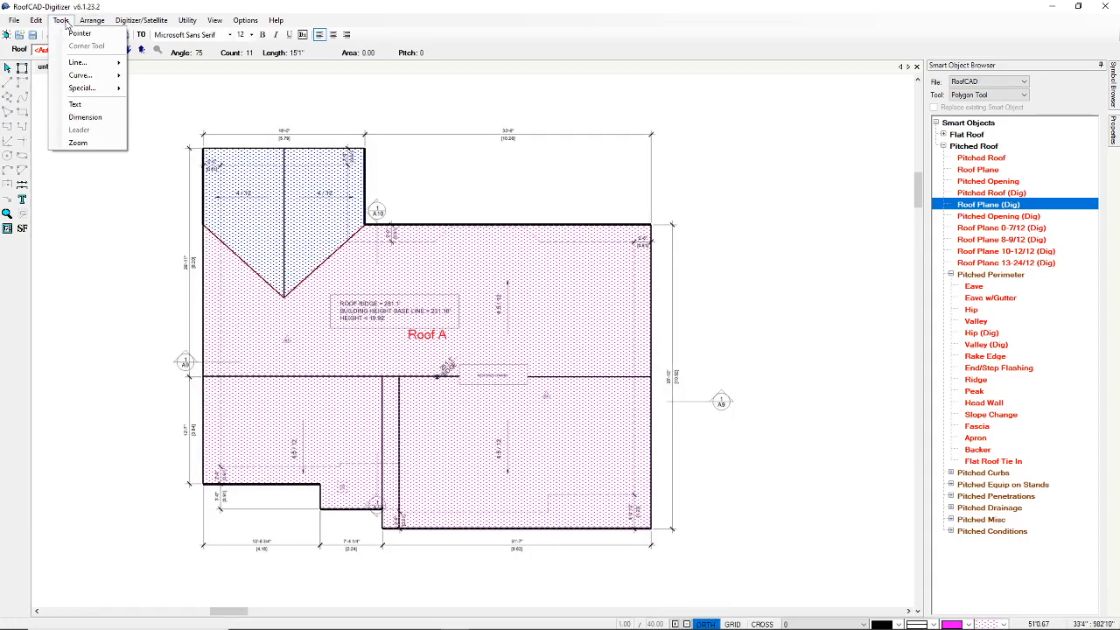
pyautogui.click(86, 117)
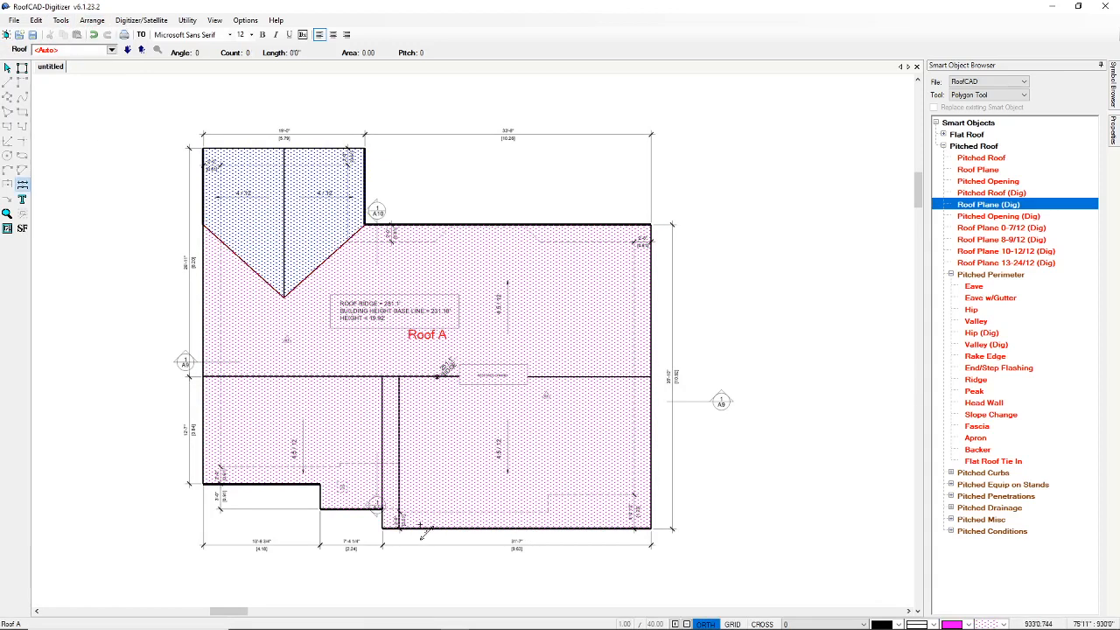
pyautogui.click(466, 531)
pyautogui.click(490, 539)
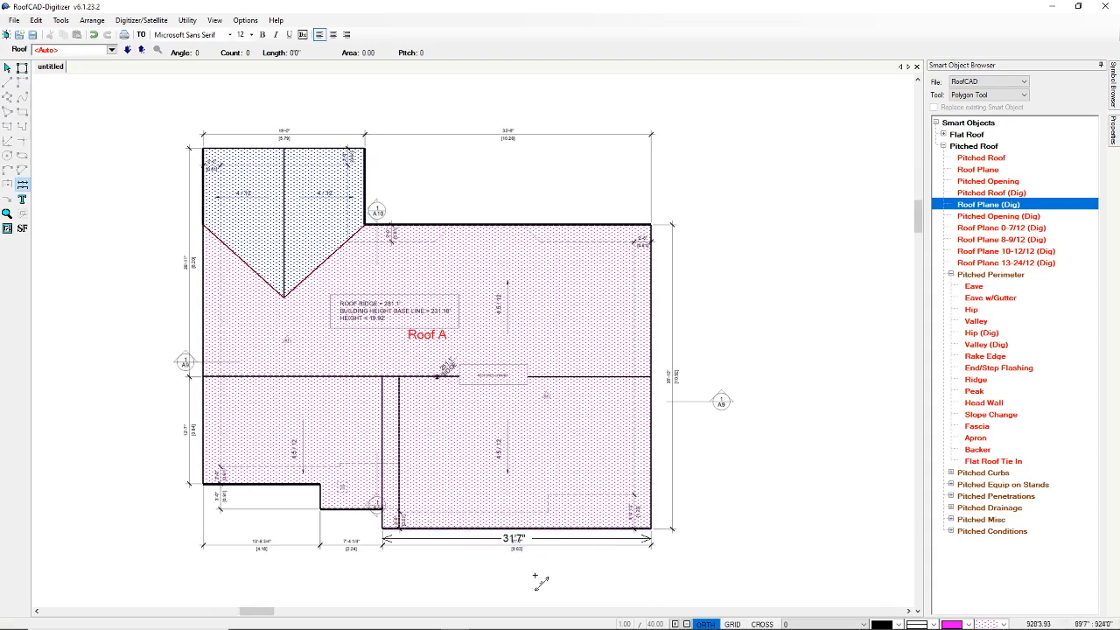
pyautogui.scroll(4, 514, 549)
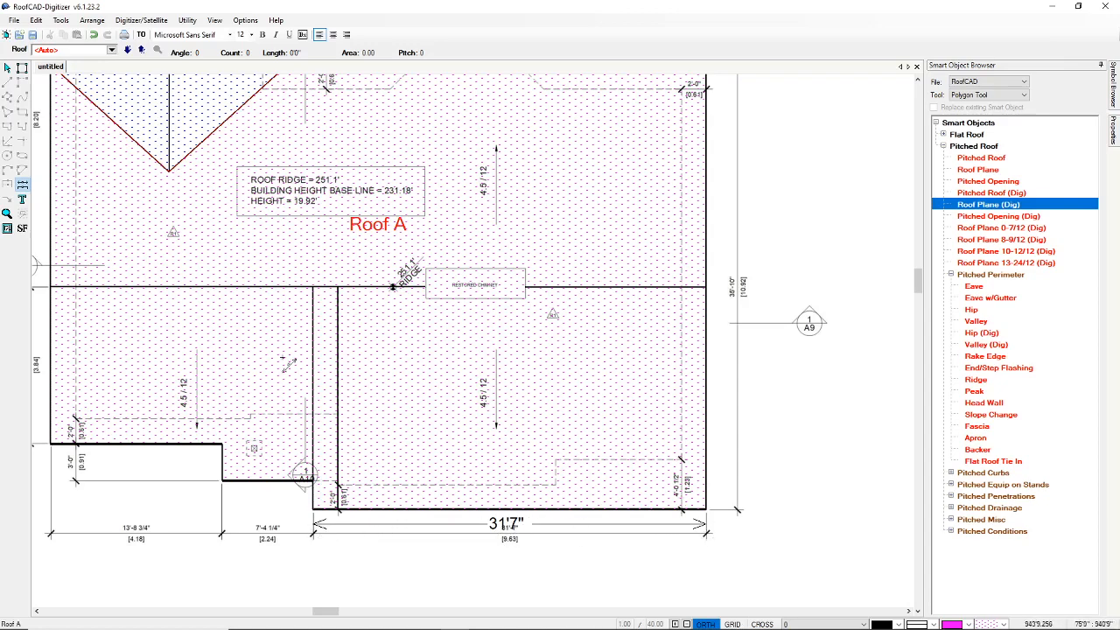
# - Open the takeoff record for Roof A and place it beside the roof drawing to review the areas and lengths
pyautogui.scroll(-4, 393, 286)
pyautogui.click(187, 19)
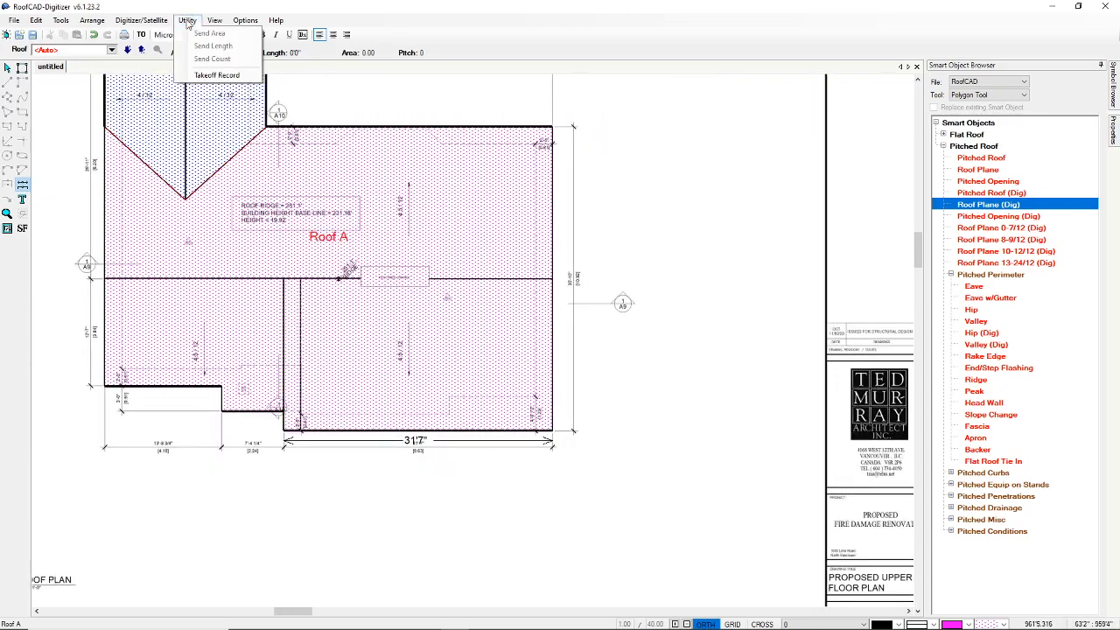
pyautogui.click(216, 75)
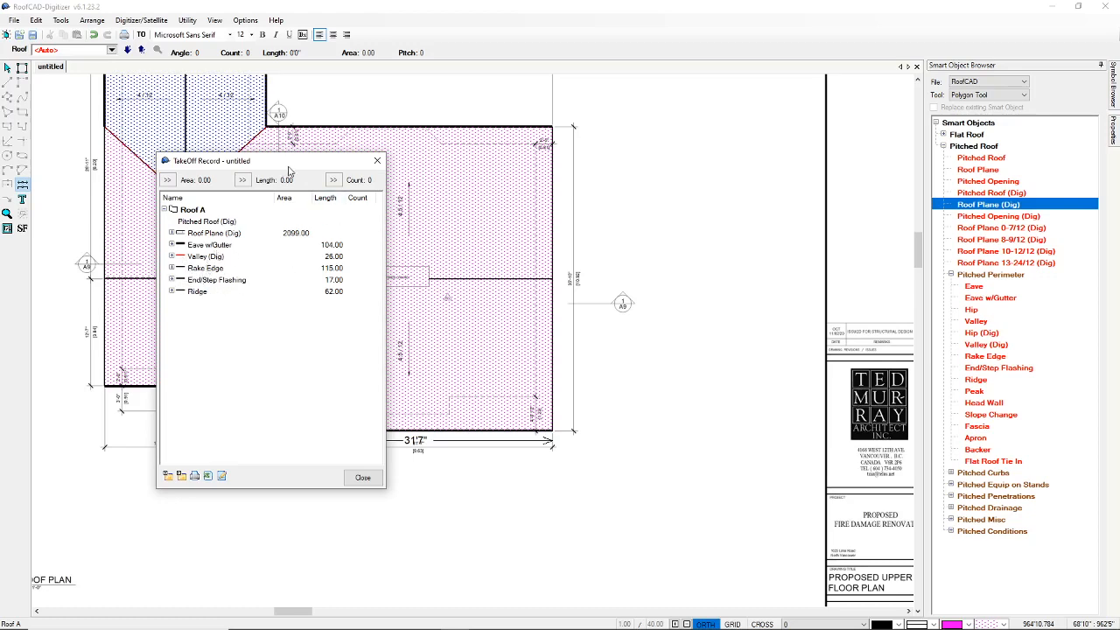
pyautogui.moveTo(297, 163); pyautogui.dragTo(753, 134)
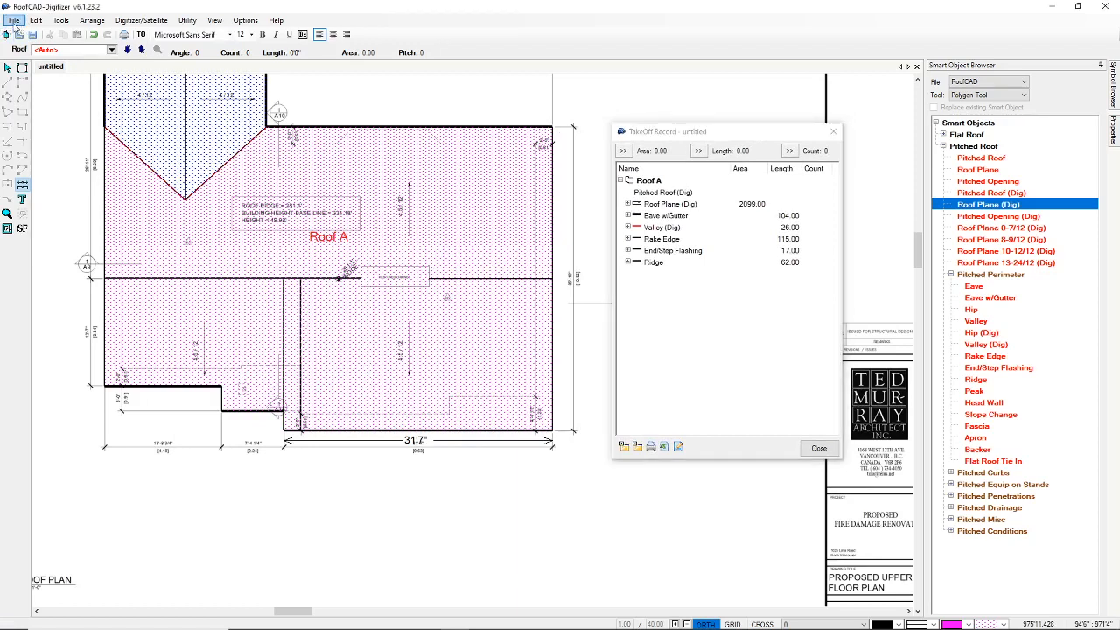
# - Save the drawing as a RoofCAD Drawing (*.rcg) file in the 2020 folder, named with the customer's name and project address
pyautogui.click(14, 20)
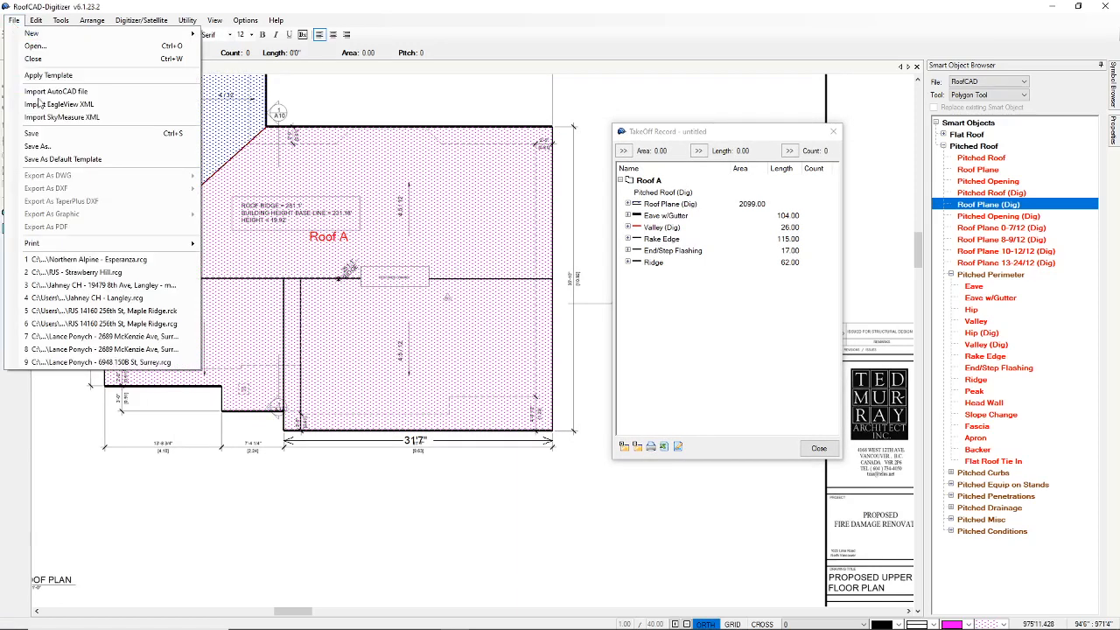
pyautogui.click(38, 146)
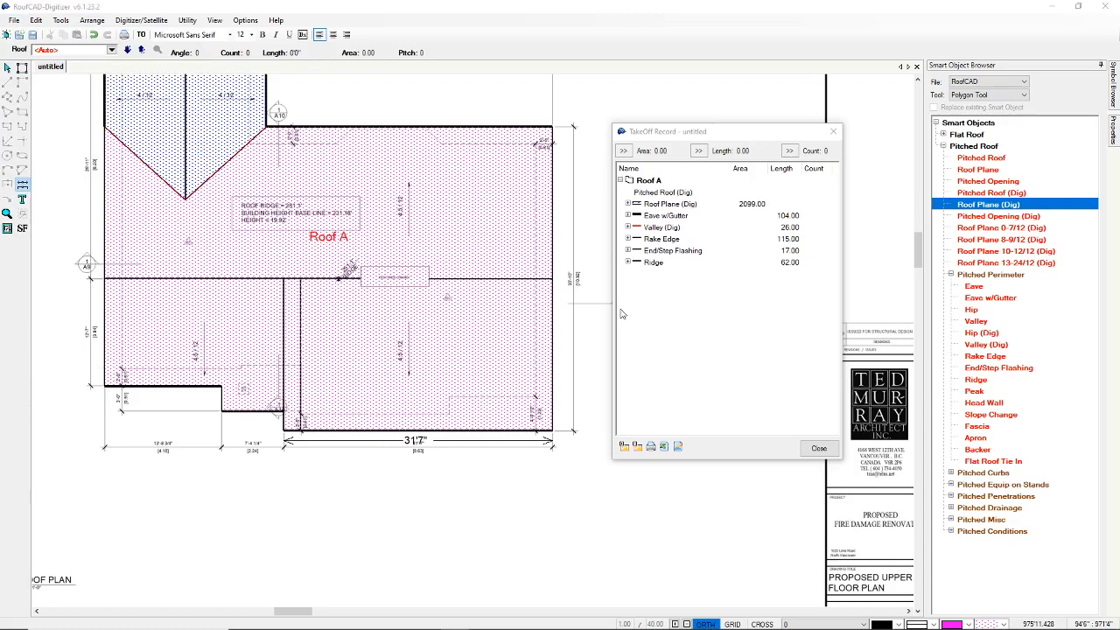
pyautogui.write('Pet')
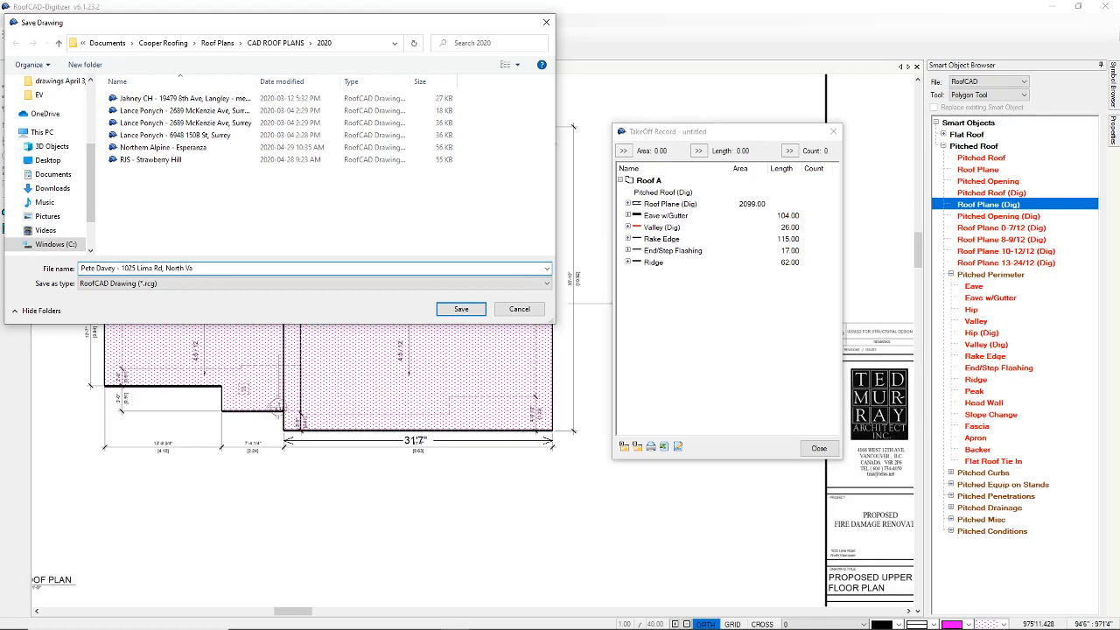
pyautogui.write('er')
pyautogui.press('Return')
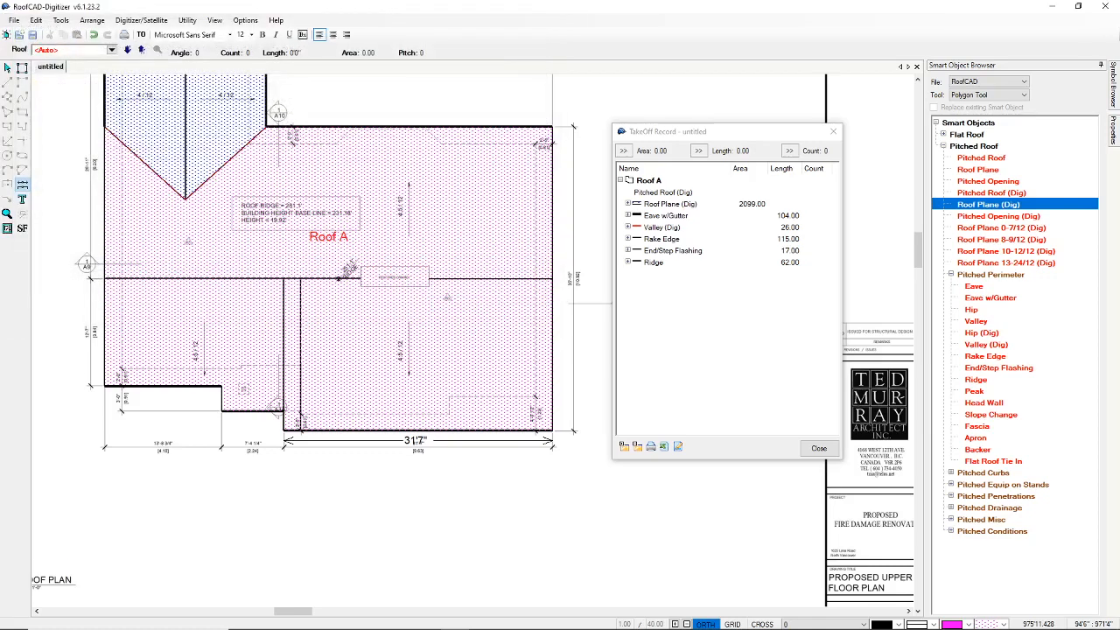